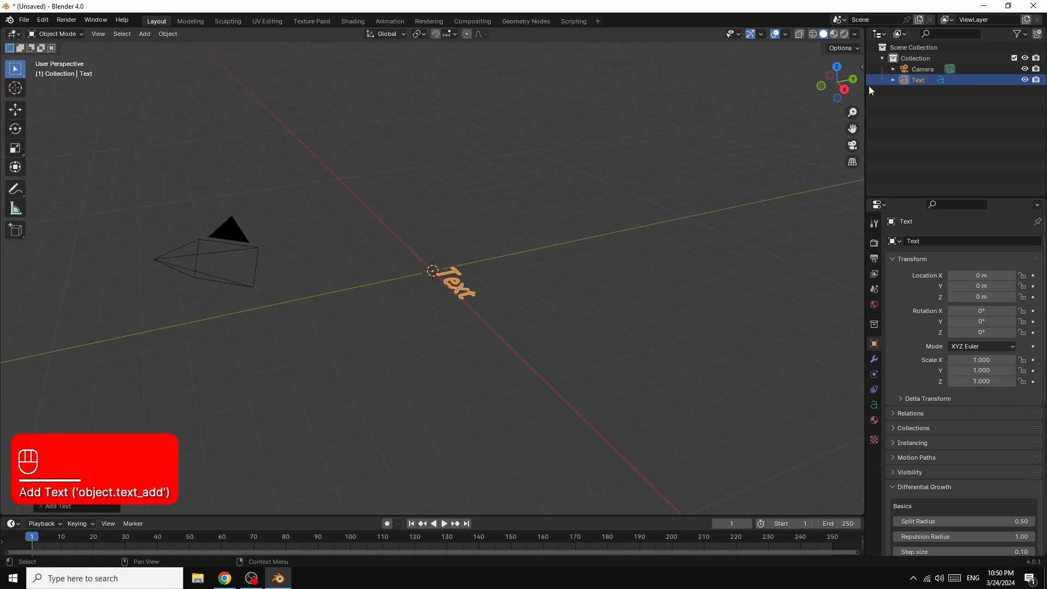
# Step: Rotate the text object 90° about the global X axis so it stands upright
pyautogui.moveTo(835, 82); pyautogui.dragTo(674, 175)
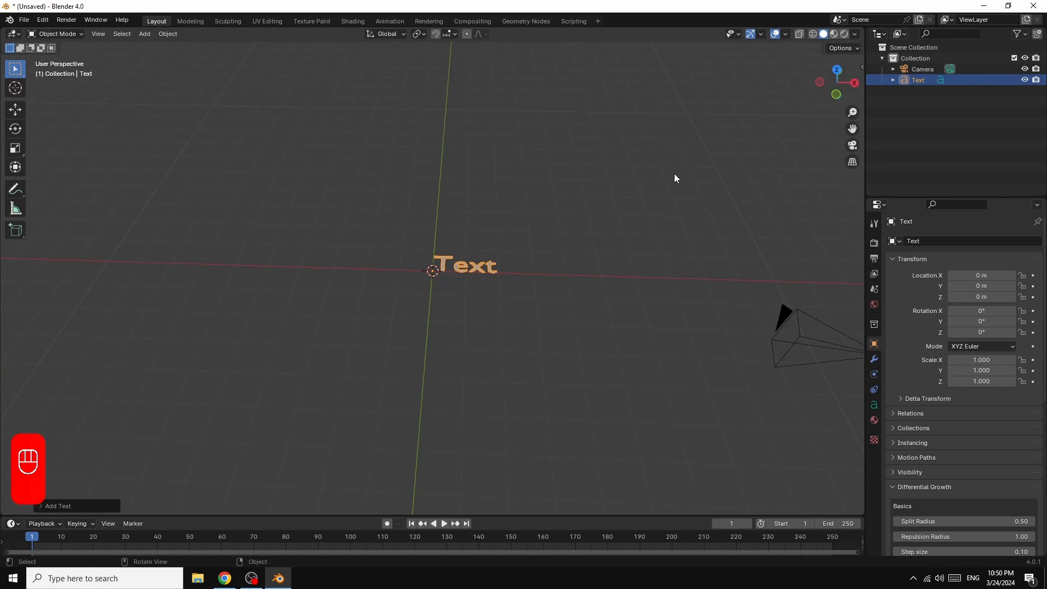
pyautogui.press('r')
pyautogui.press('r')
pyautogui.press('r')
pyautogui.press('x')
pyautogui.press('x')
pyautogui.press('x')
pyautogui.press('x')
pyautogui.press('x')
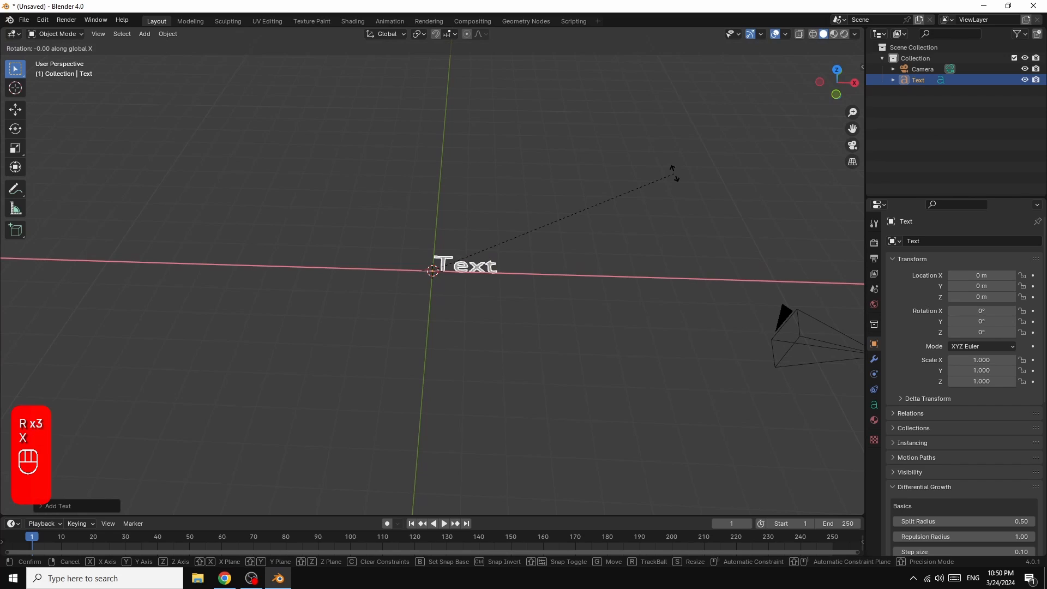
pyautogui.press('x')
pyautogui.press('x')
pyautogui.press('x')
pyautogui.press('x')
pyautogui.press('x')
pyautogui.press('x')
pyautogui.press('x')
pyautogui.press('x')
pyautogui.press('x')
pyautogui.press('x')
pyautogui.press('KP_9')
pyautogui.press('KP_0')
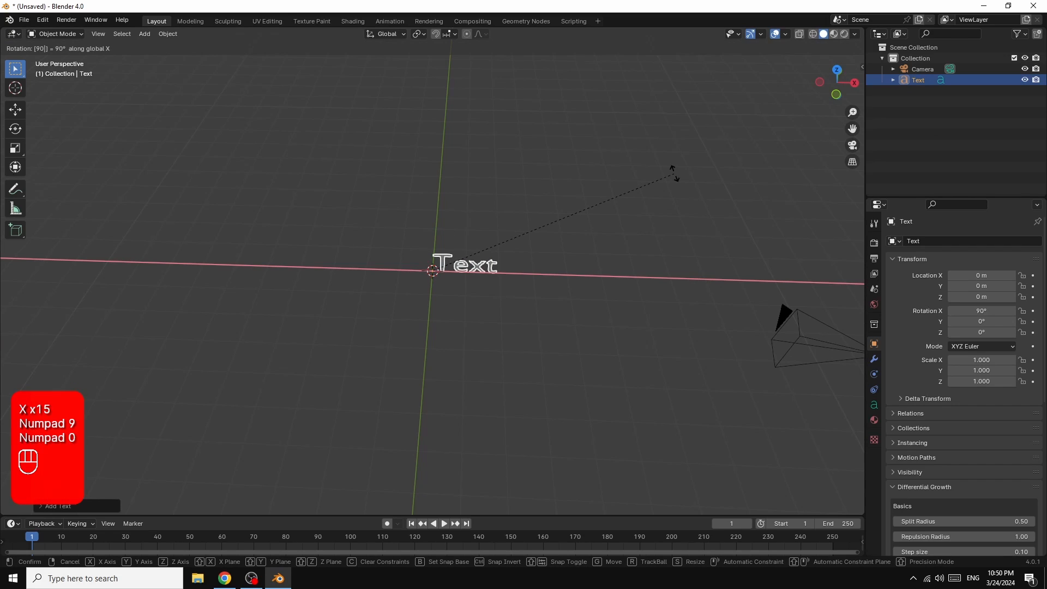
pyautogui.press('Return')
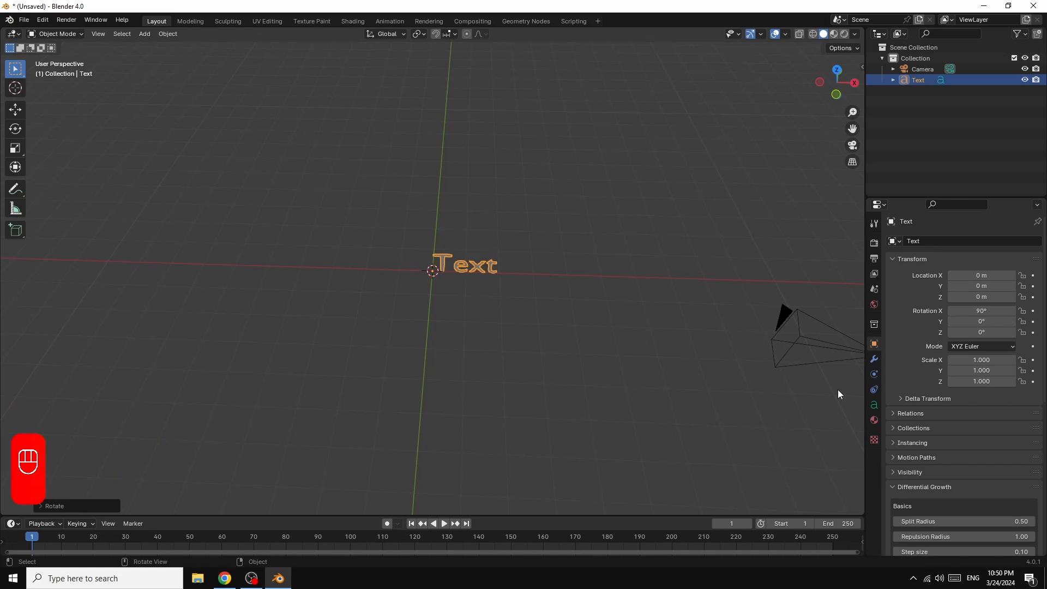
# Step: Set the horizontal paragraph alignment of the text object to Center
pyautogui.click(874, 406)
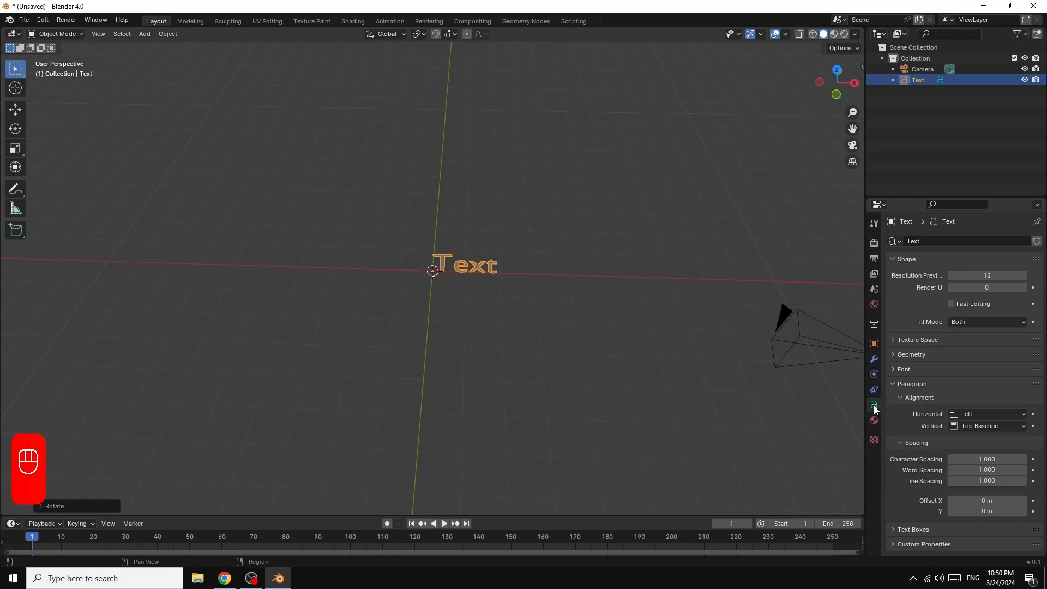
pyautogui.click(980, 414)
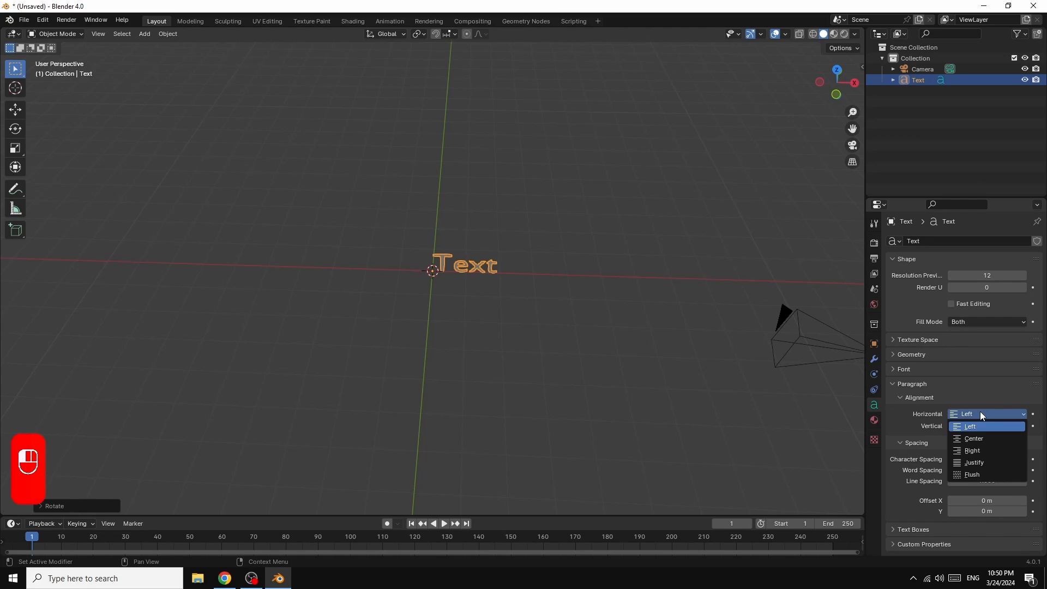
pyautogui.click(981, 439)
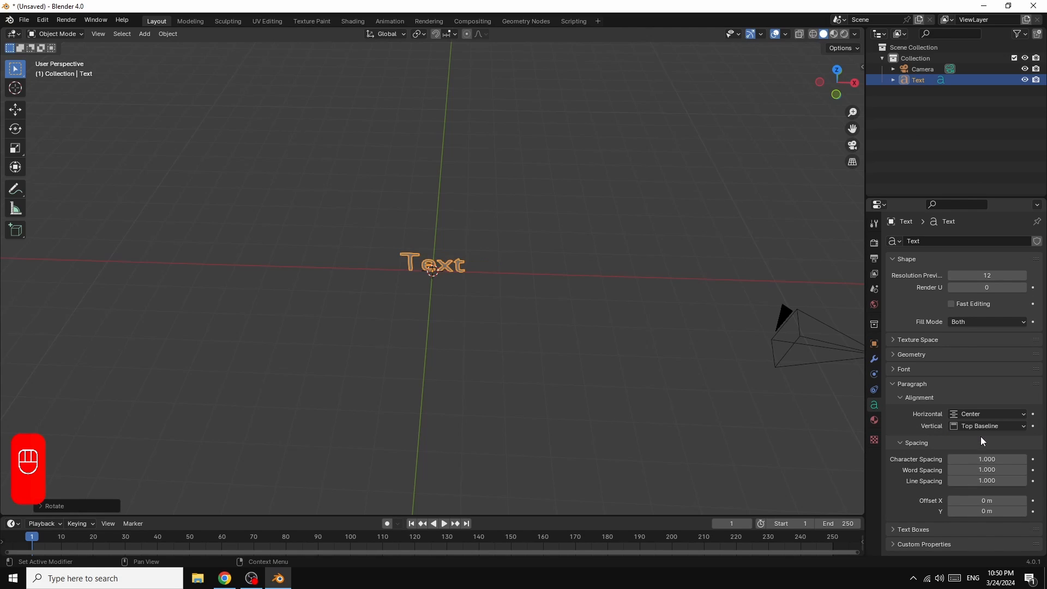
# Step: Replace the text object's default wording with BLENDER and return to Object Mode
pyautogui.press('Tab')
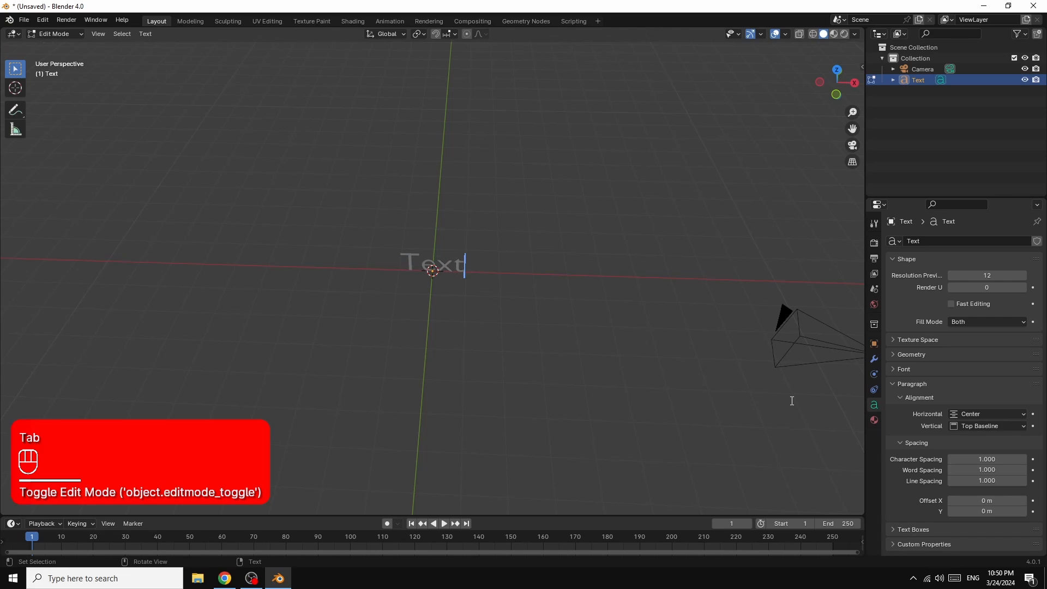
pyautogui.press('BackSpace')
pyautogui.press('BackSpace')
pyautogui.press('BackSpace')
pyautogui.press('BackSpace')
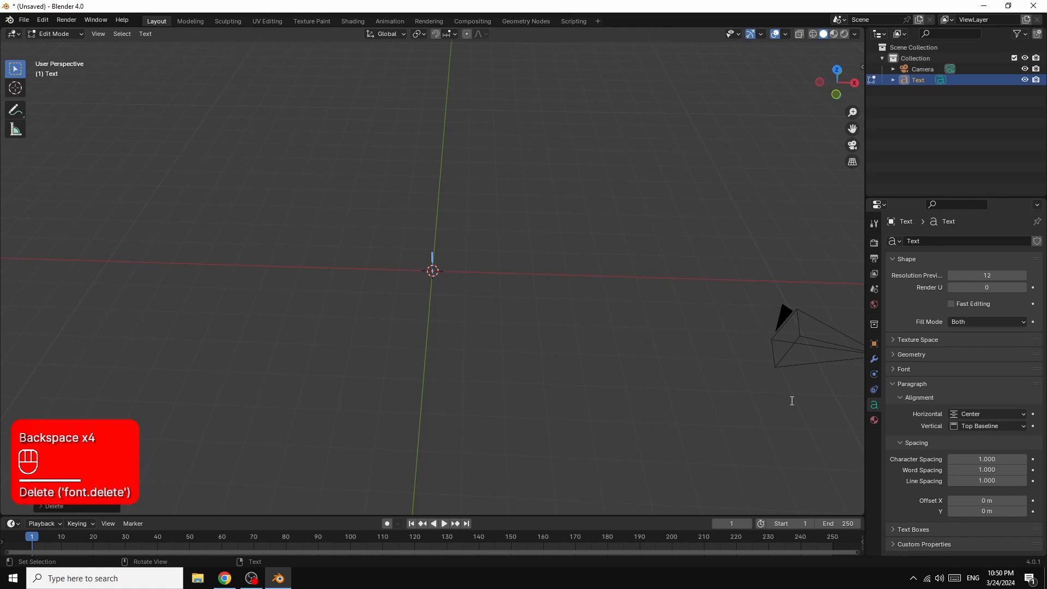
pyautogui.write('B')
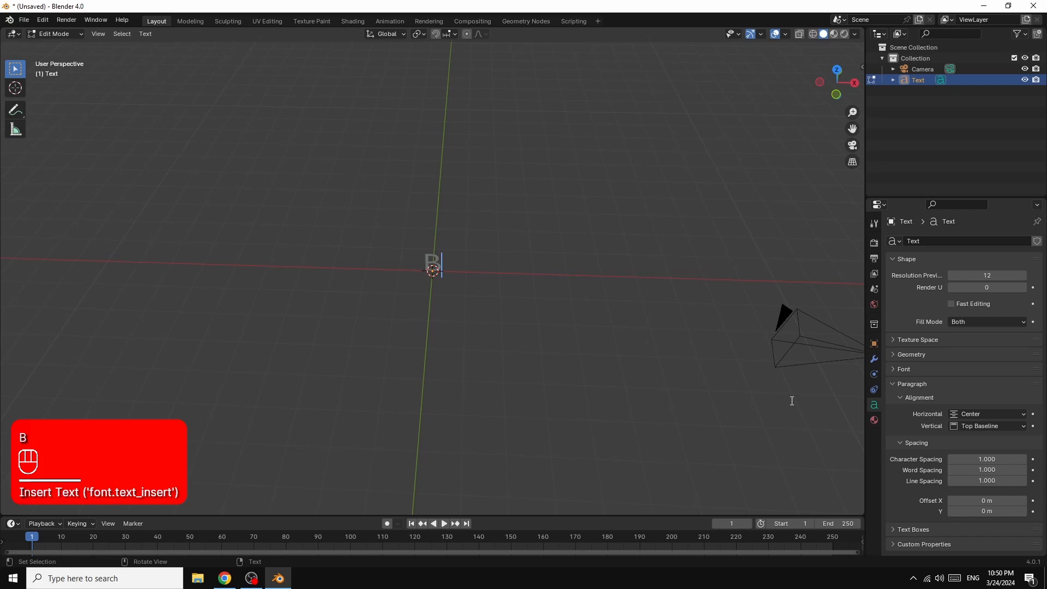
pyautogui.write('LEN')
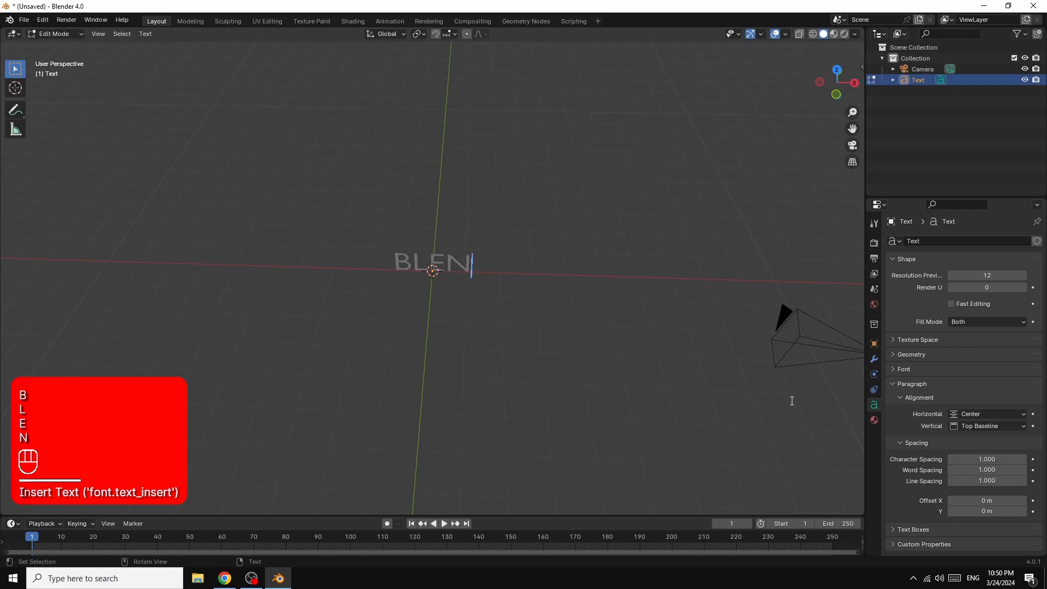
pyautogui.write('DER')
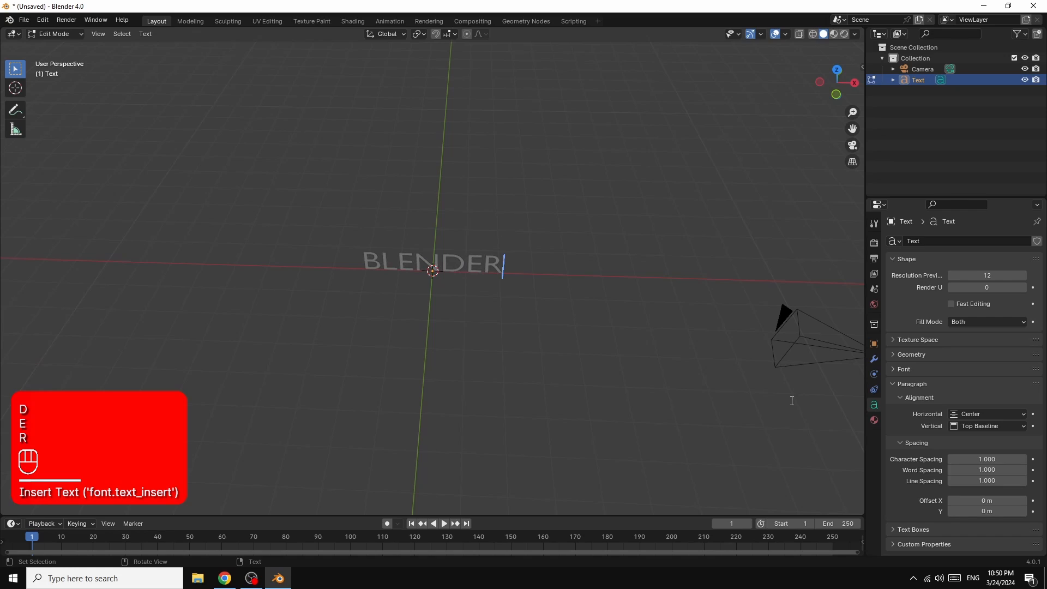
pyautogui.press('Tab')
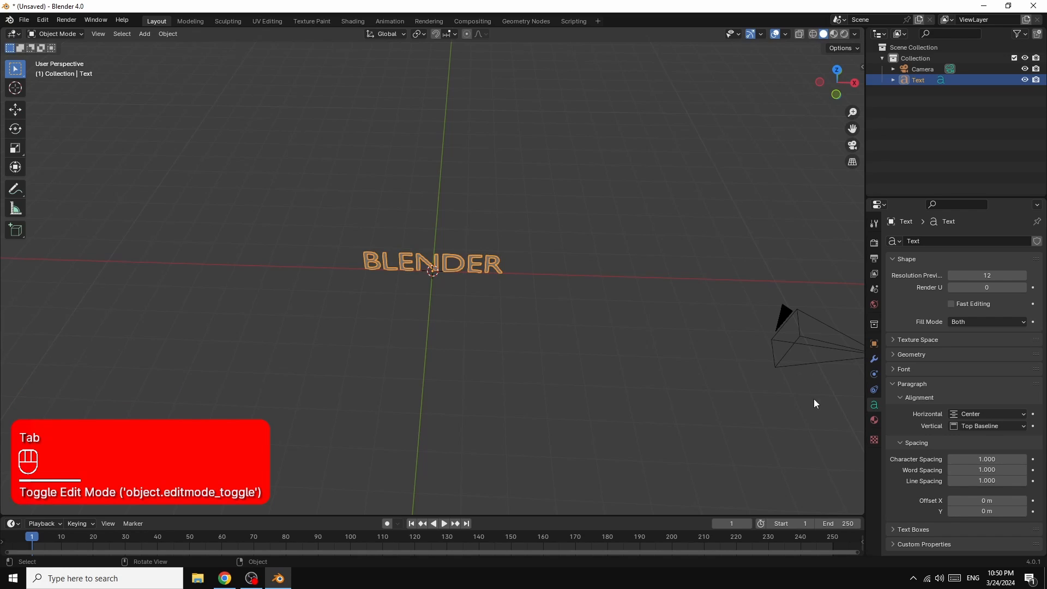
# Step: Load Arial Bold Italic (arialbi.ttf) from the Windows Fonts folder as the text's regular font
pyautogui.click(895, 369)
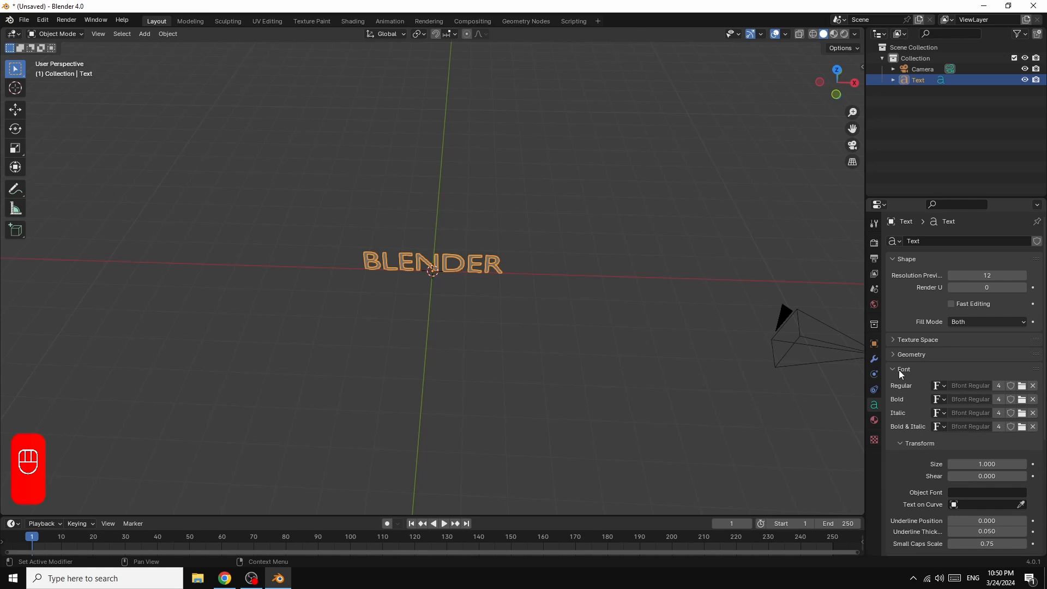
pyautogui.click(1022, 386)
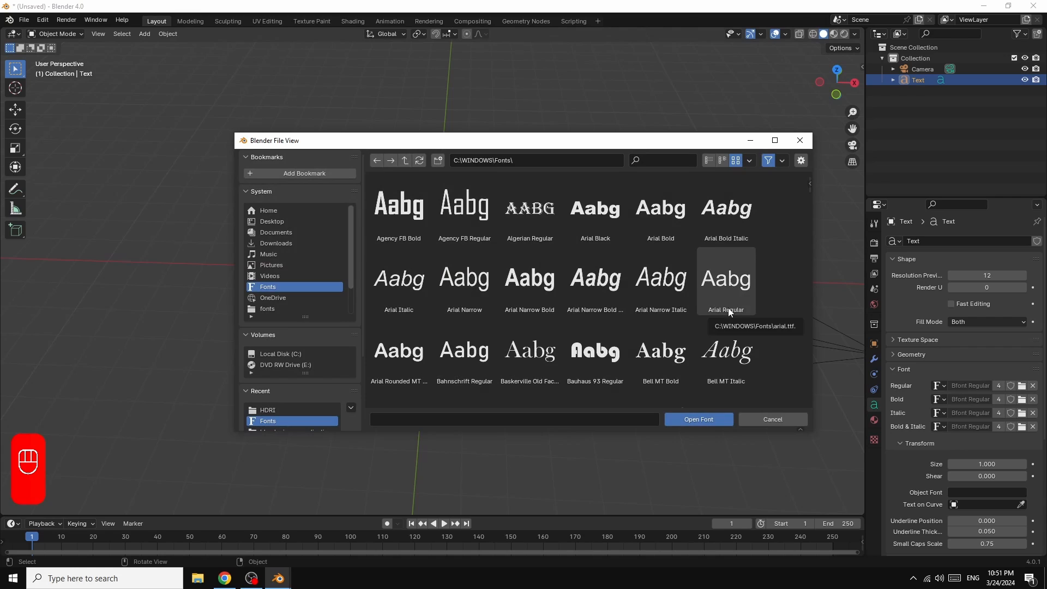
pyautogui.click(725, 213)
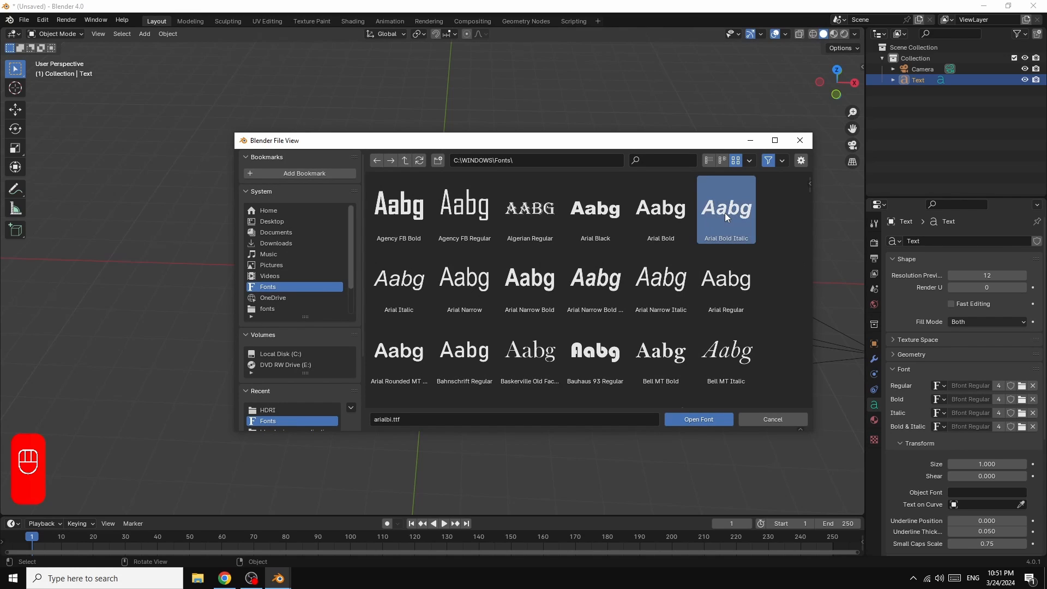
pyautogui.click(703, 418)
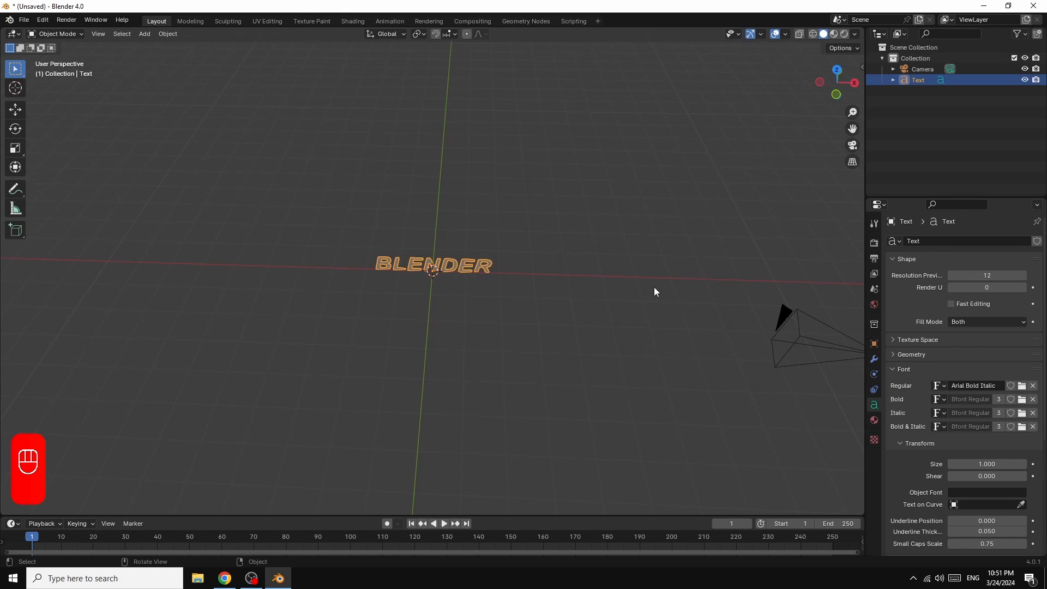
# Step: Give the BLENDER text thickness by setting its geometry extrusion to 0.15 m
pyautogui.scroll(3, 655, 292)
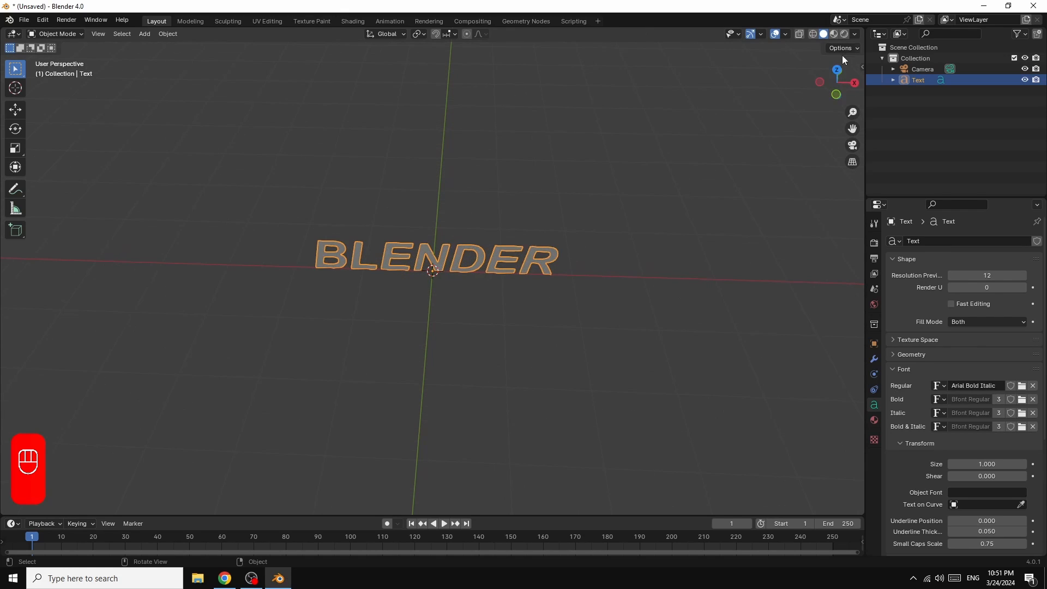
pyautogui.moveTo(836, 82); pyautogui.dragTo(836, 106)
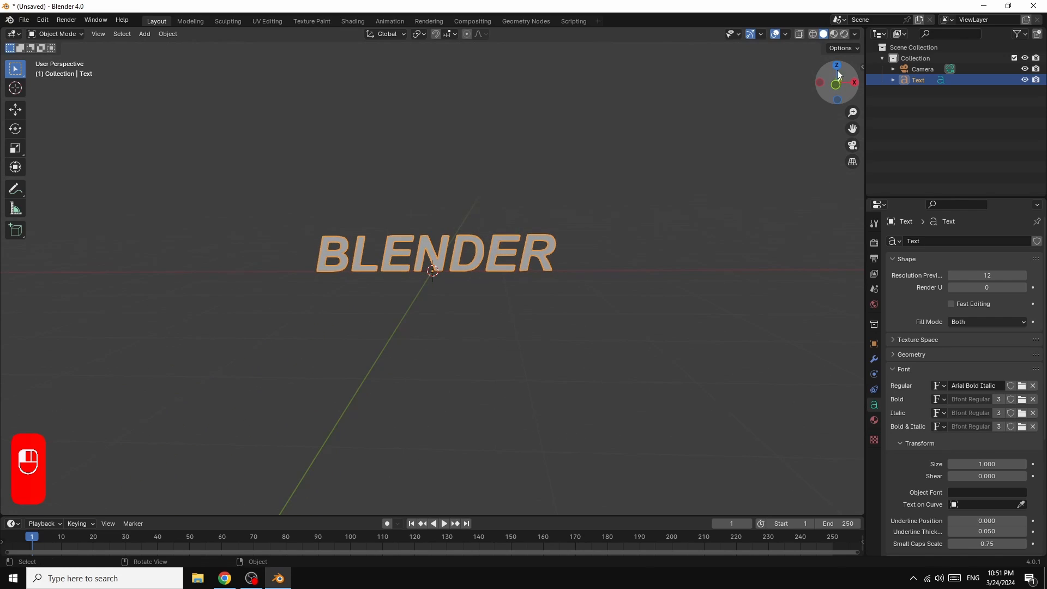
pyautogui.click(895, 354)
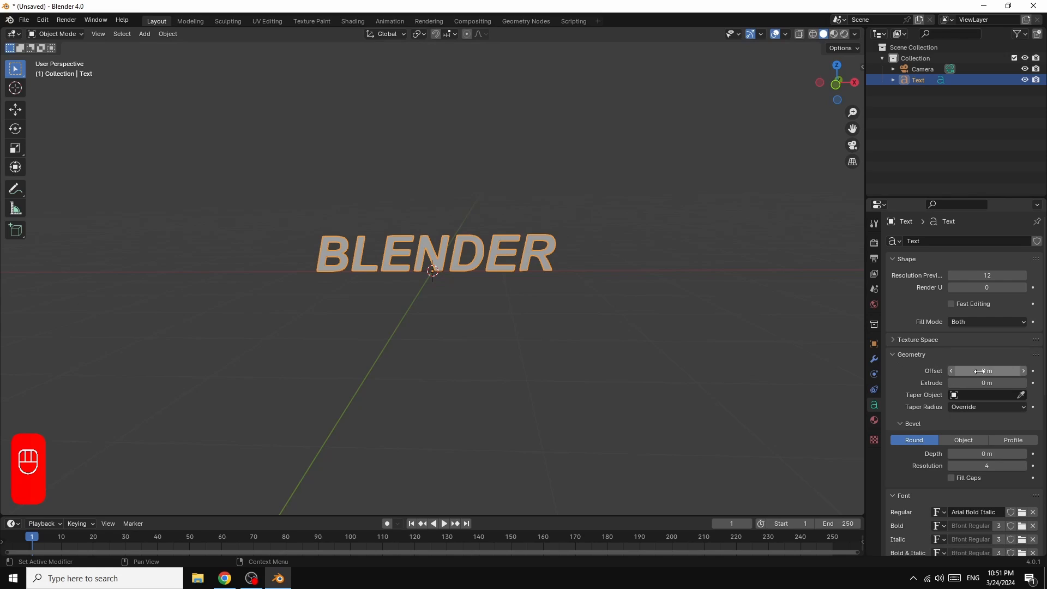
pyautogui.moveTo(987, 384); pyautogui.dragTo(1008, 384)
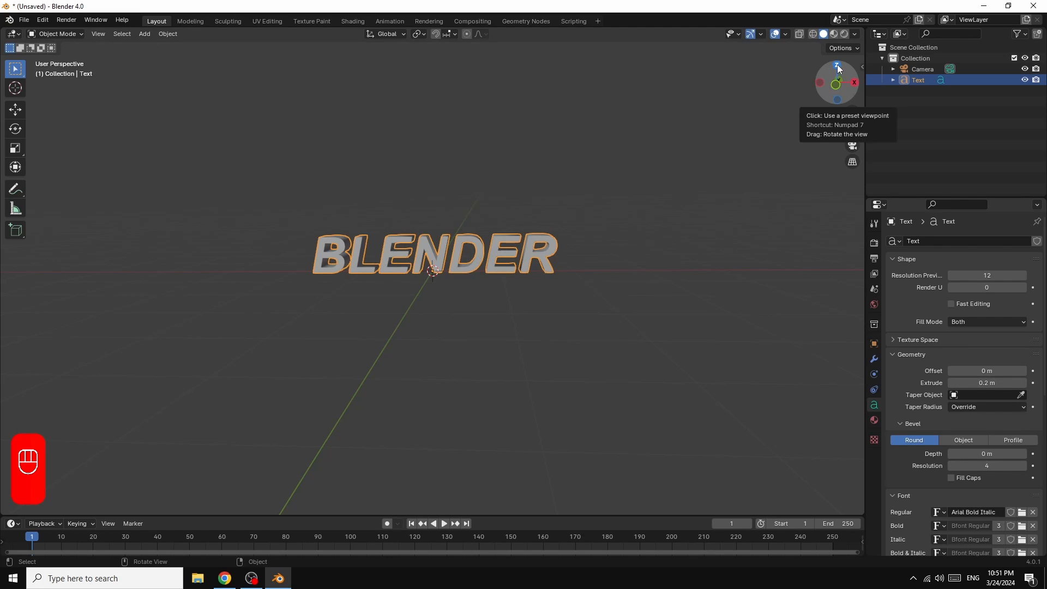
pyautogui.moveTo(836, 65); pyautogui.dragTo(807, 81)
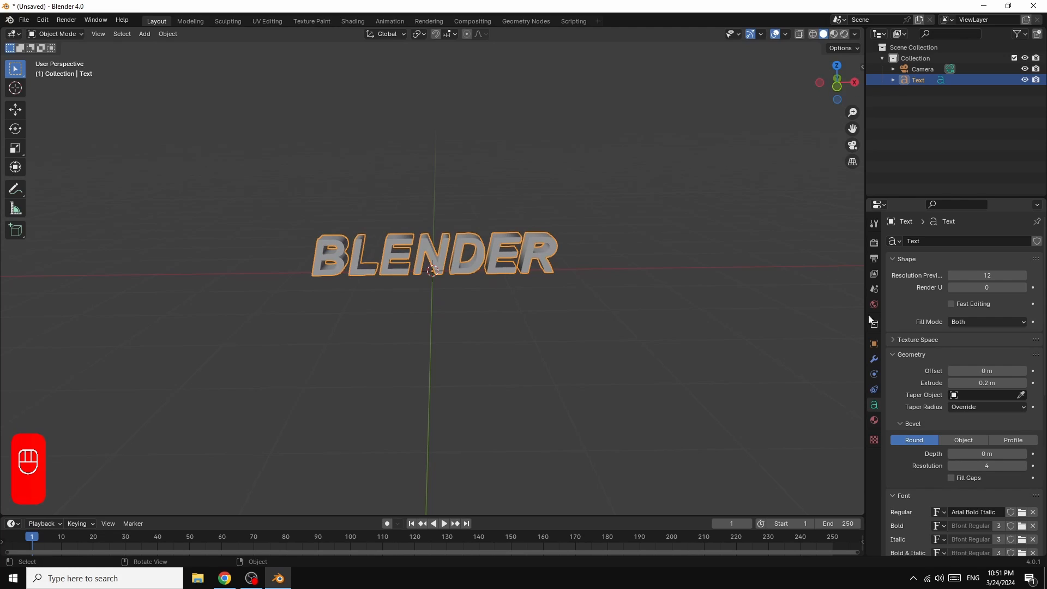
pyautogui.click(952, 383)
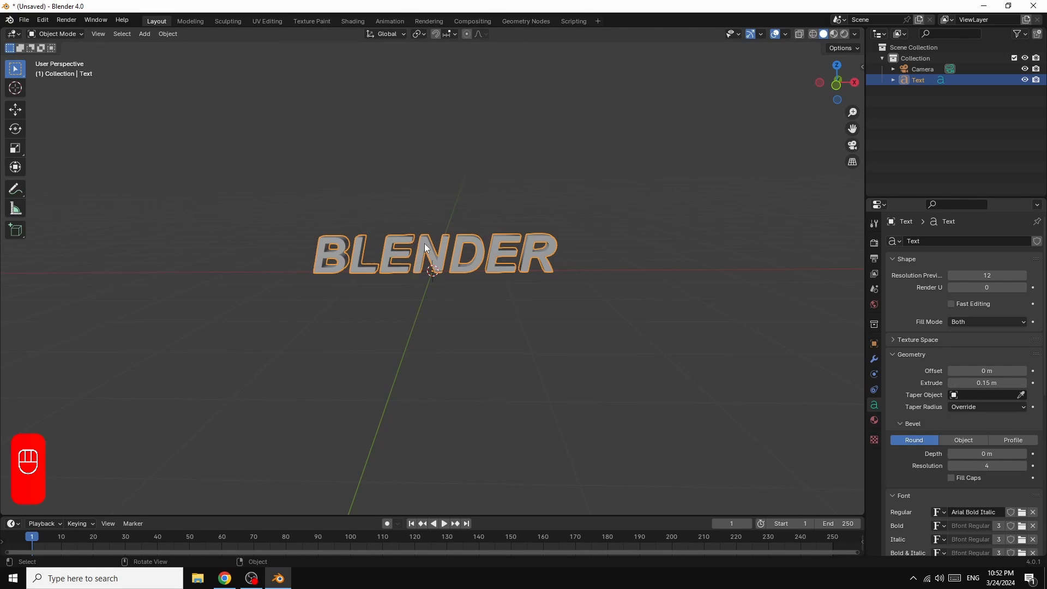
# Step: Duplicate the extruded BLENDER text and leave the copy in the same place
pyautogui.rightClick(424, 243)
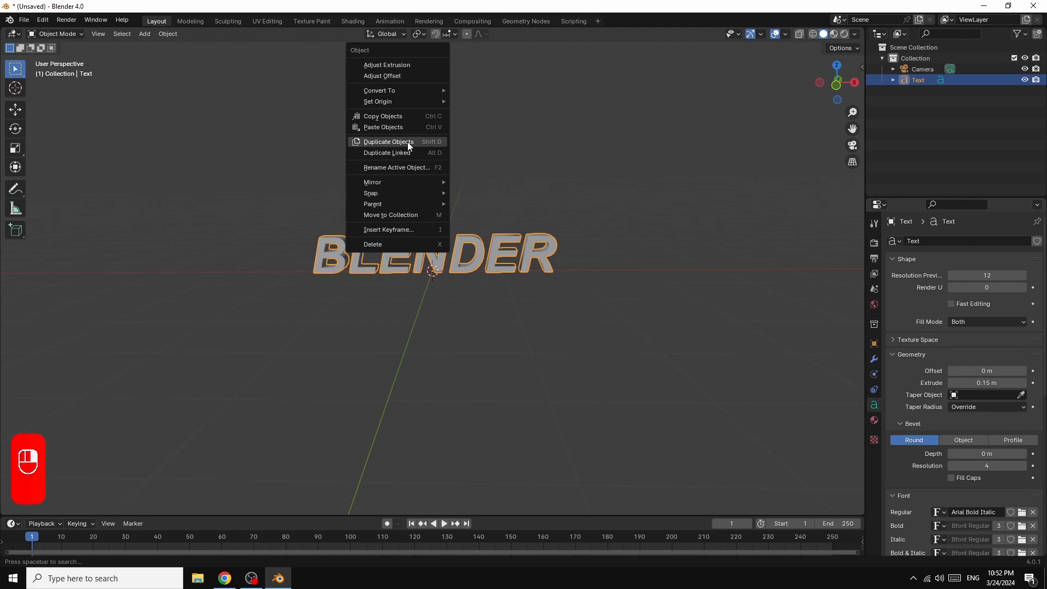
pyautogui.click(408, 141)
pyautogui.click(407, 143)
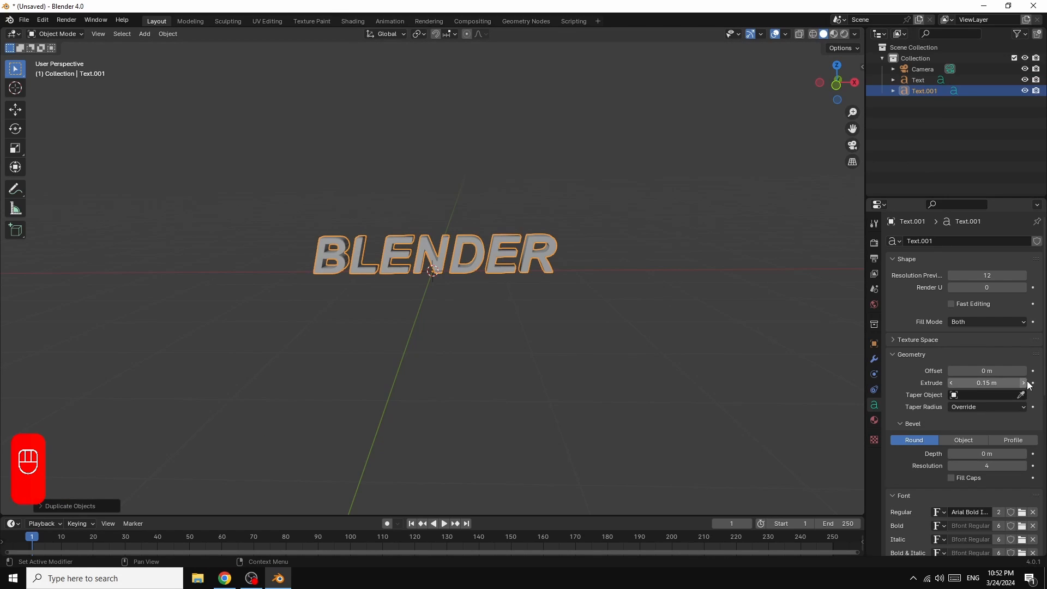
# Step: Set the round bevel depth to 0.03 m on the duplicated text and 0.01 m on the original text
pyautogui.click(1024, 454)
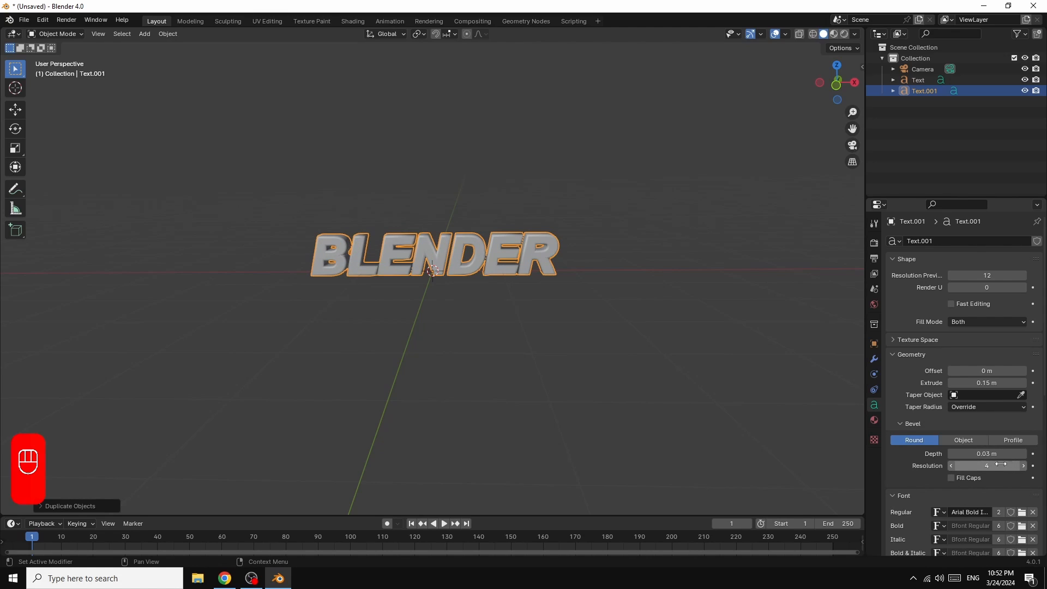
pyautogui.click(925, 79)
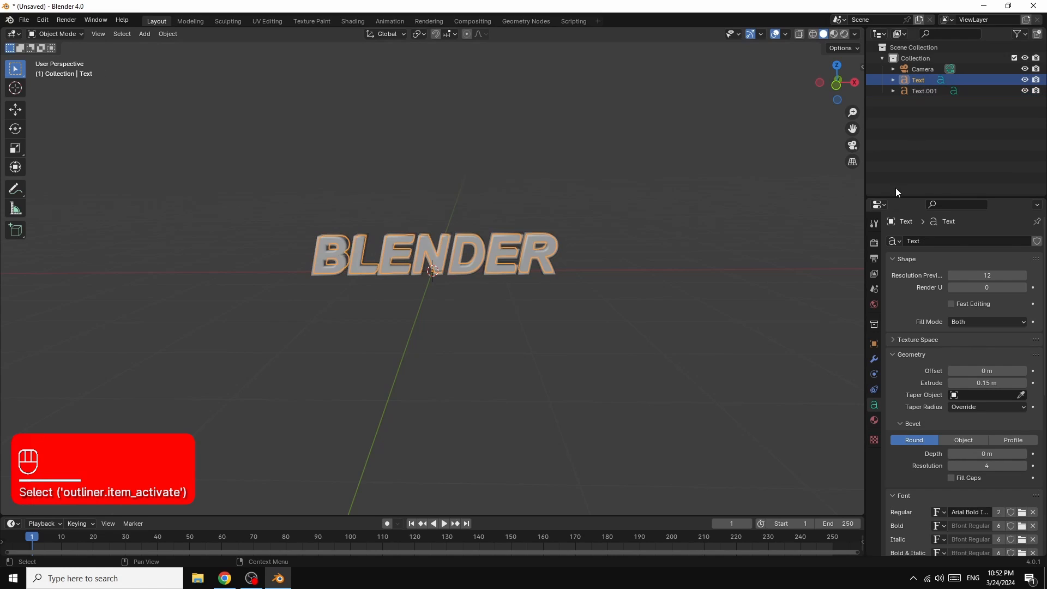
pyautogui.click(1025, 454)
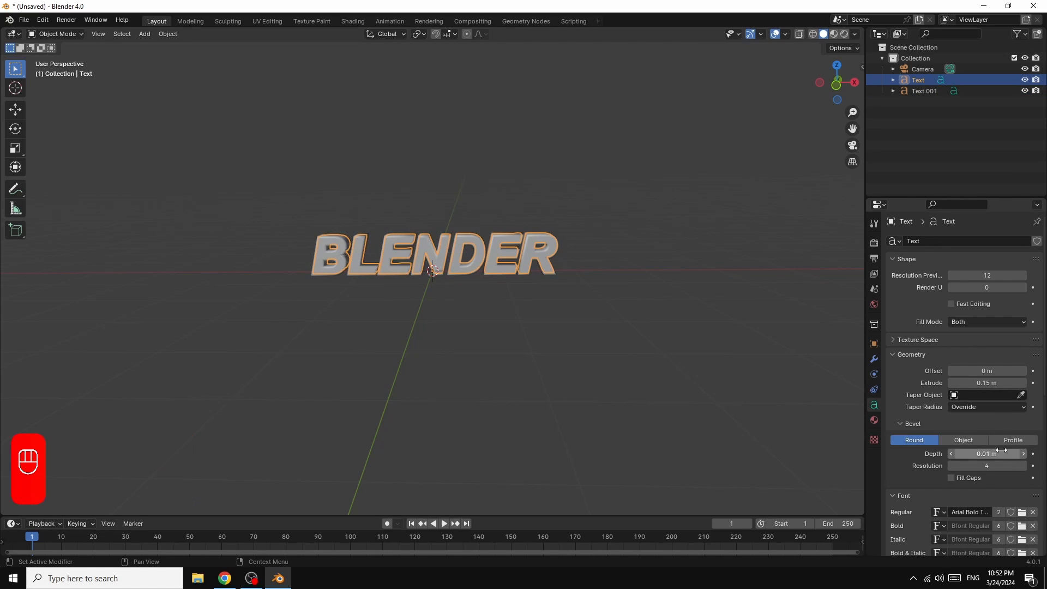
# Step: Convert the duplicated text object Text.001 to a mesh
pyautogui.click(919, 90)
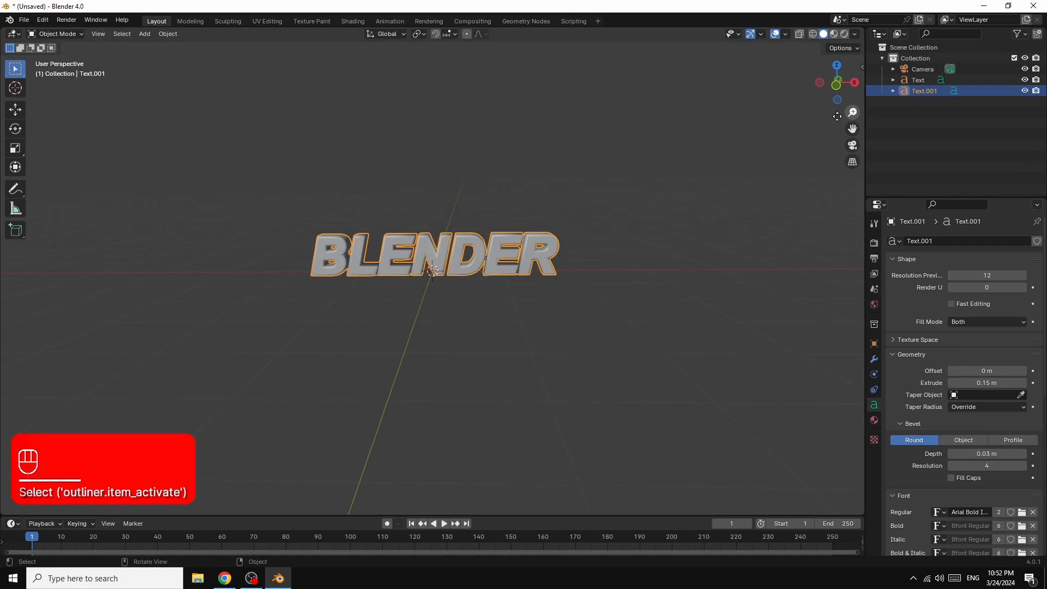
pyautogui.rightClick(507, 244)
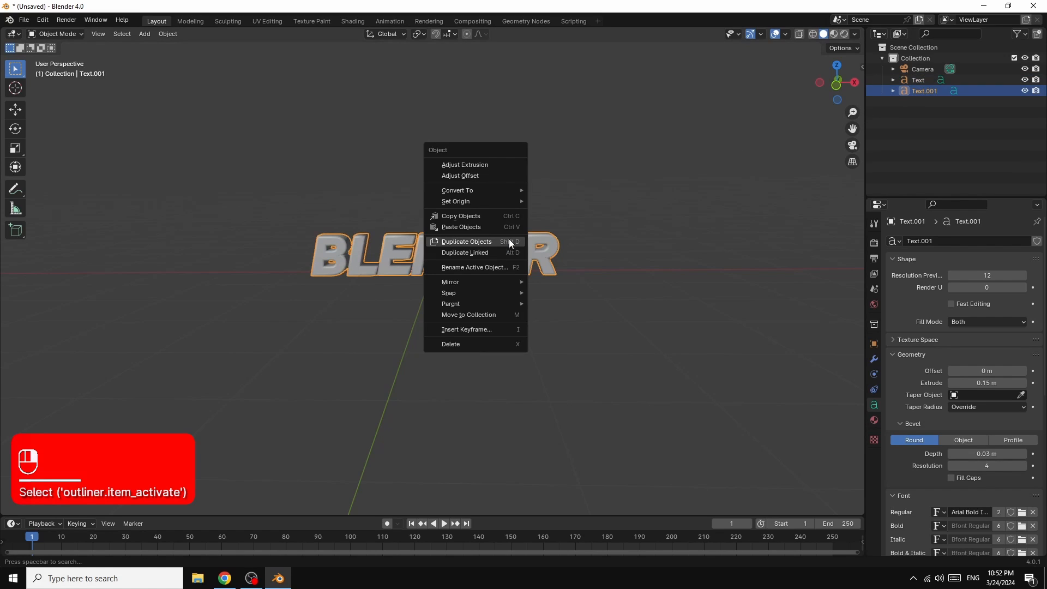
pyautogui.moveTo(487, 194)
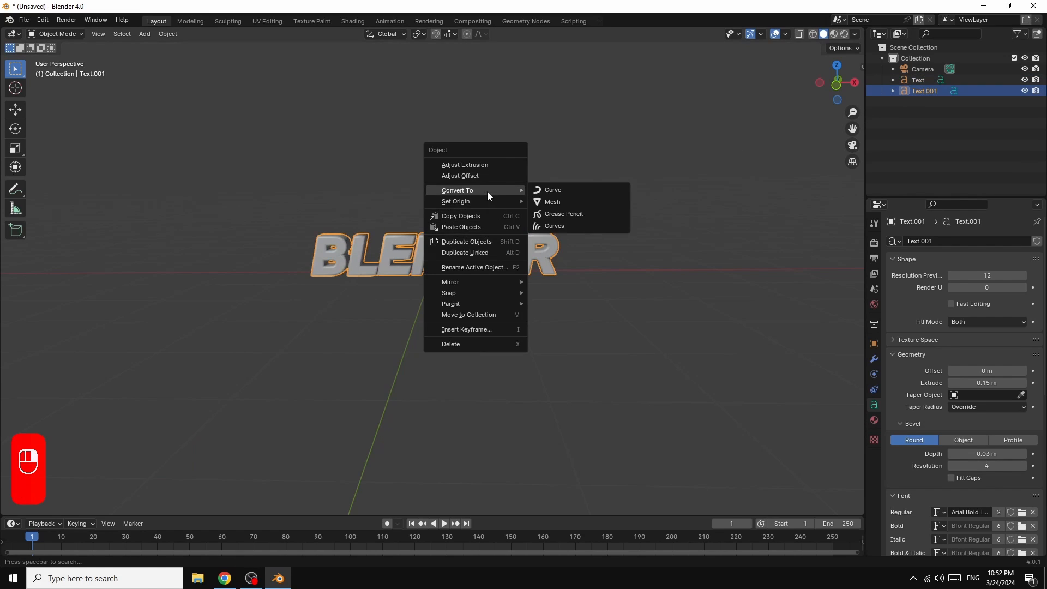
pyautogui.click(565, 203)
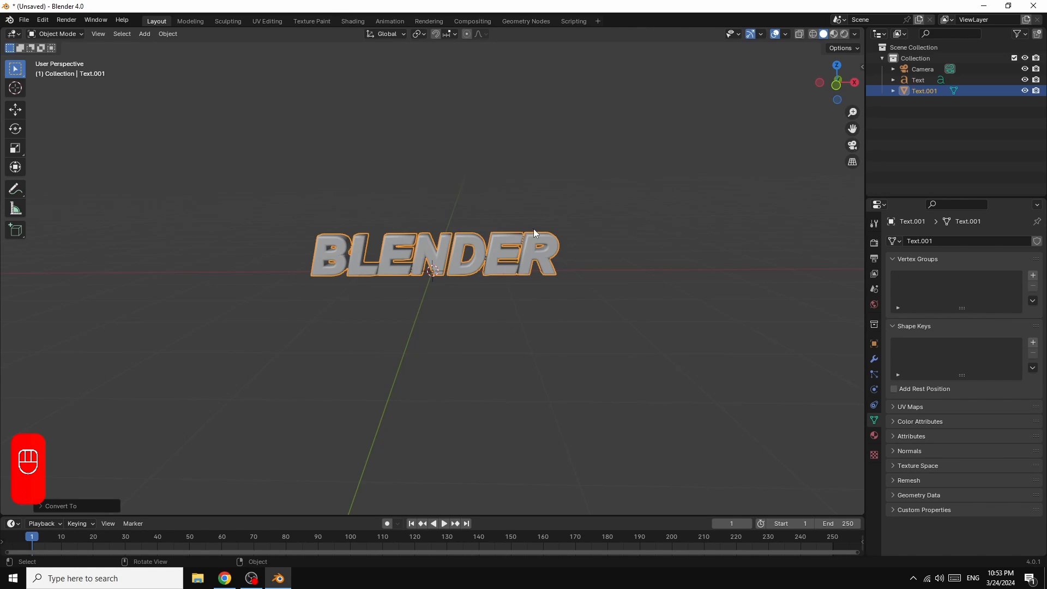
# Step: Display the viewport in wireframe and add a Remesh modifier to the Text.001 mesh
pyautogui.click(813, 34)
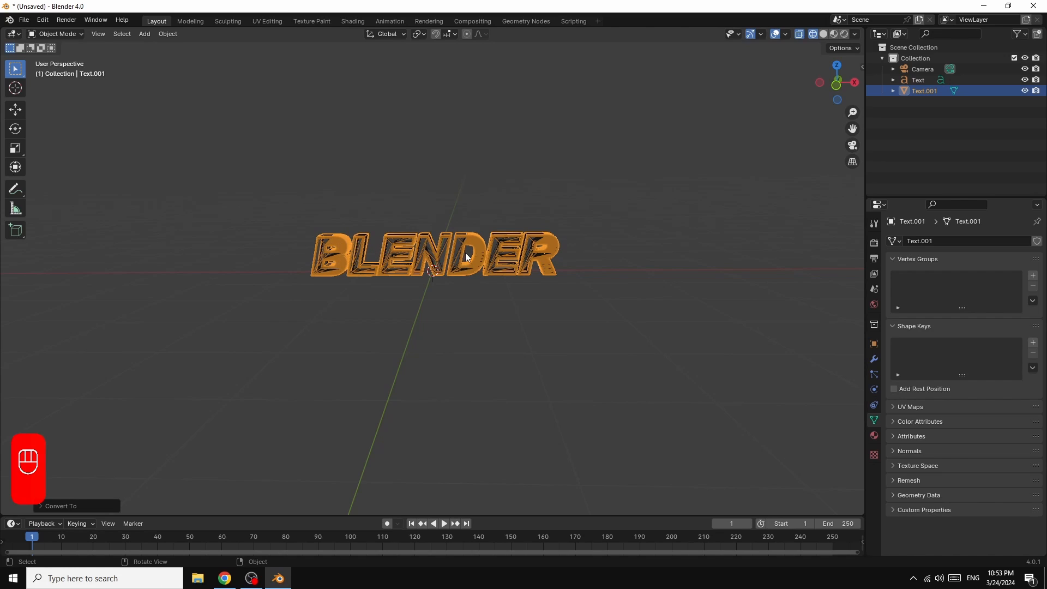
pyautogui.click(874, 360)
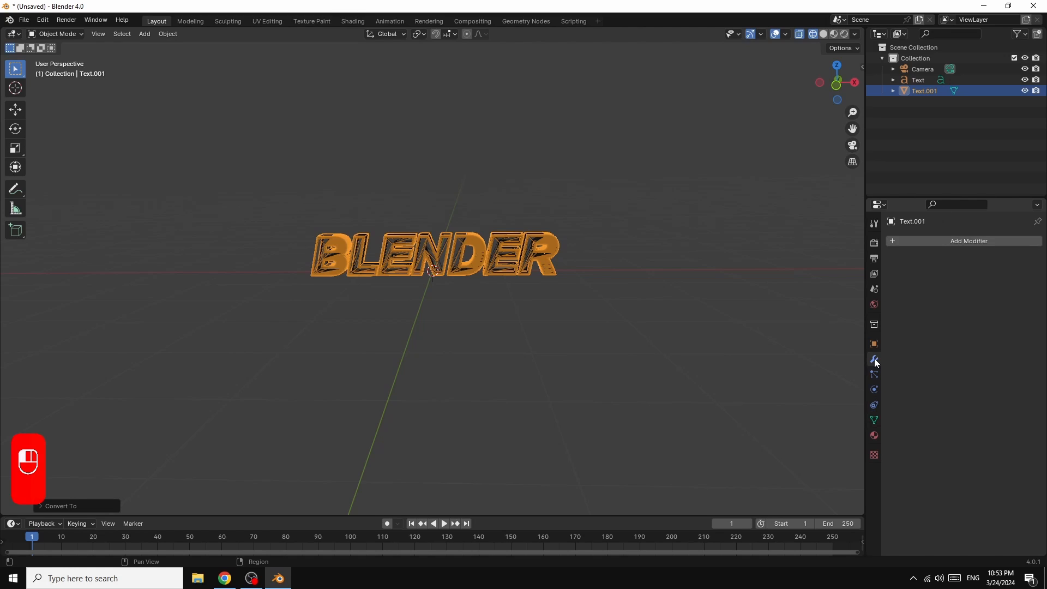
pyautogui.click(961, 242)
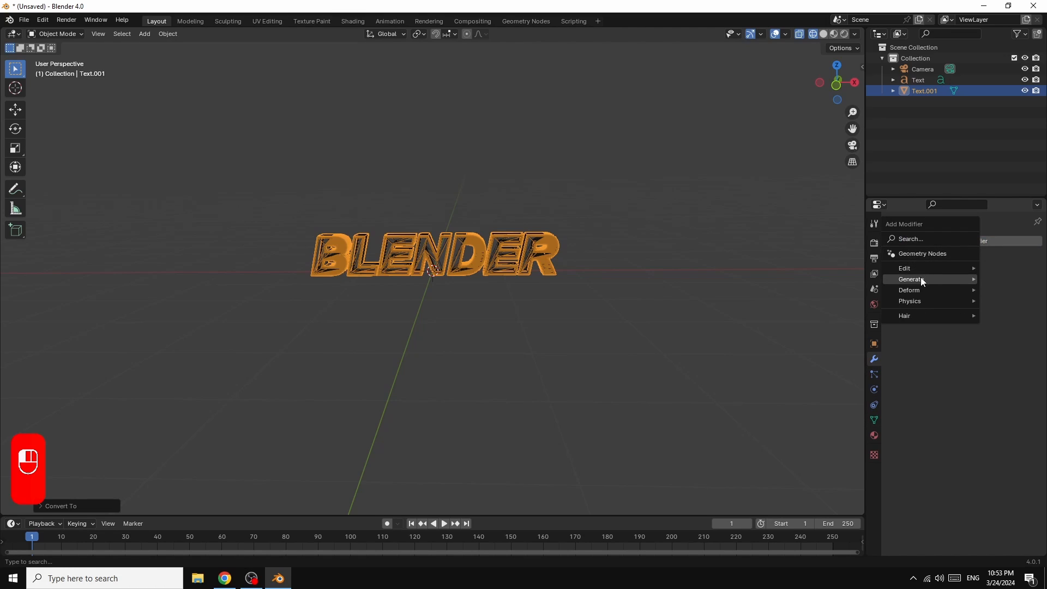
pyautogui.moveTo(922, 280)
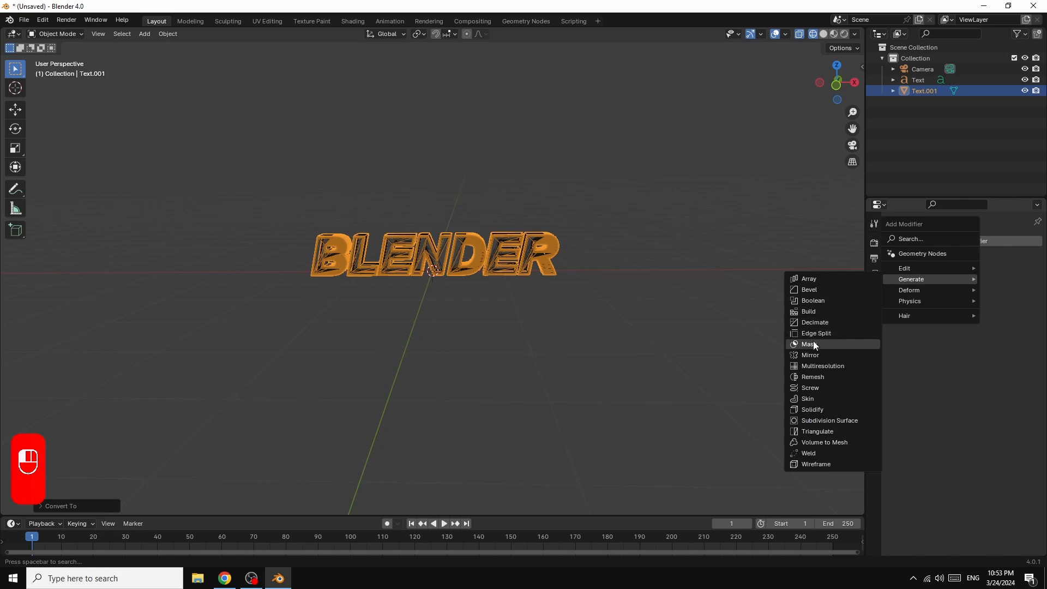
pyautogui.click(808, 378)
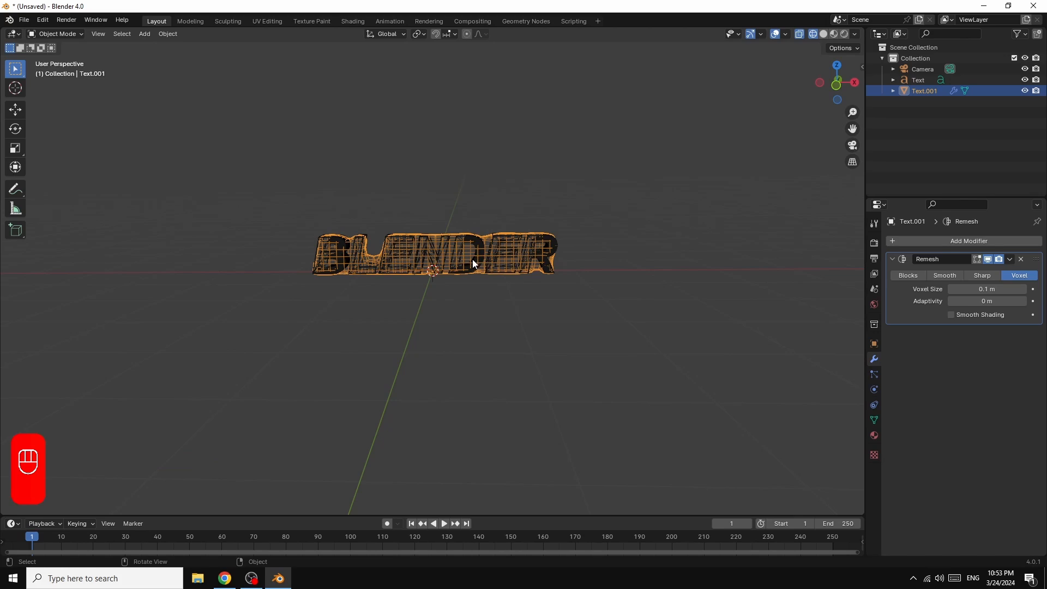
# Step: Set the Remesh modifier to Sharp mode with Remove Disconnected off and an Octree Depth of 8
pyautogui.click(977, 276)
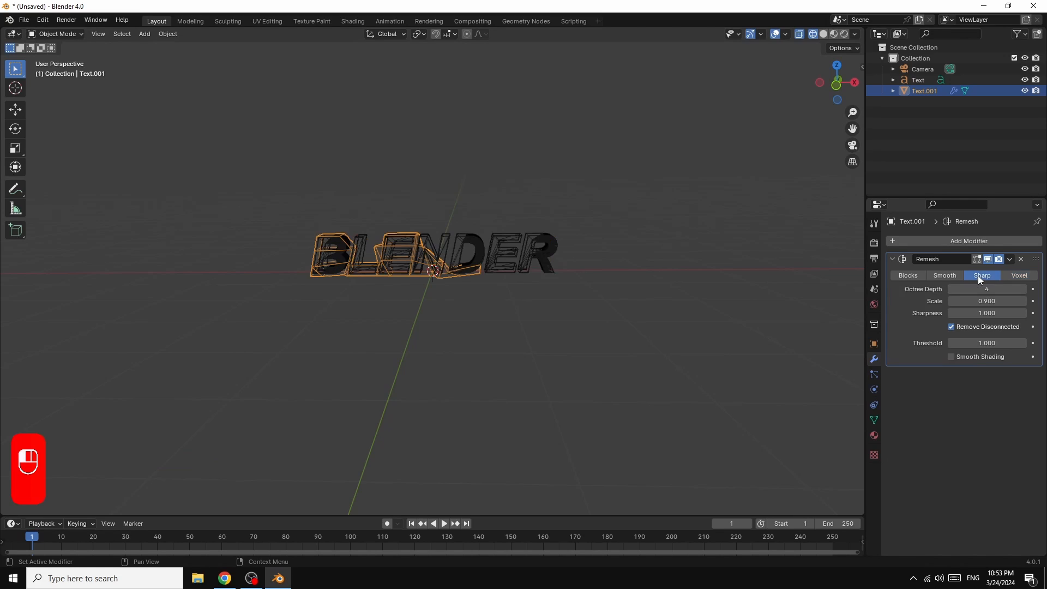
pyautogui.click(952, 327)
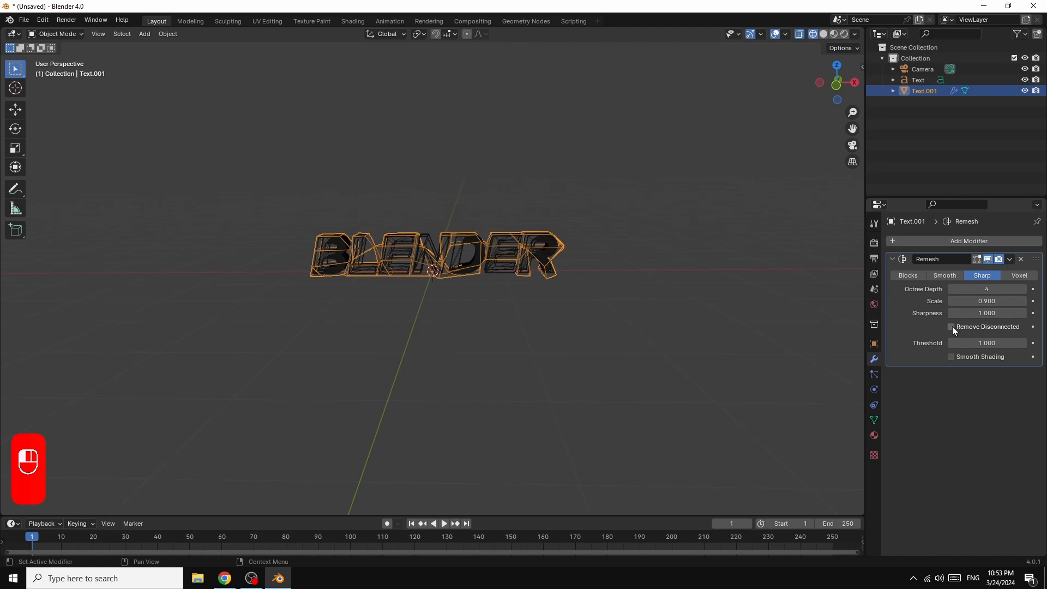
pyautogui.click(1025, 289)
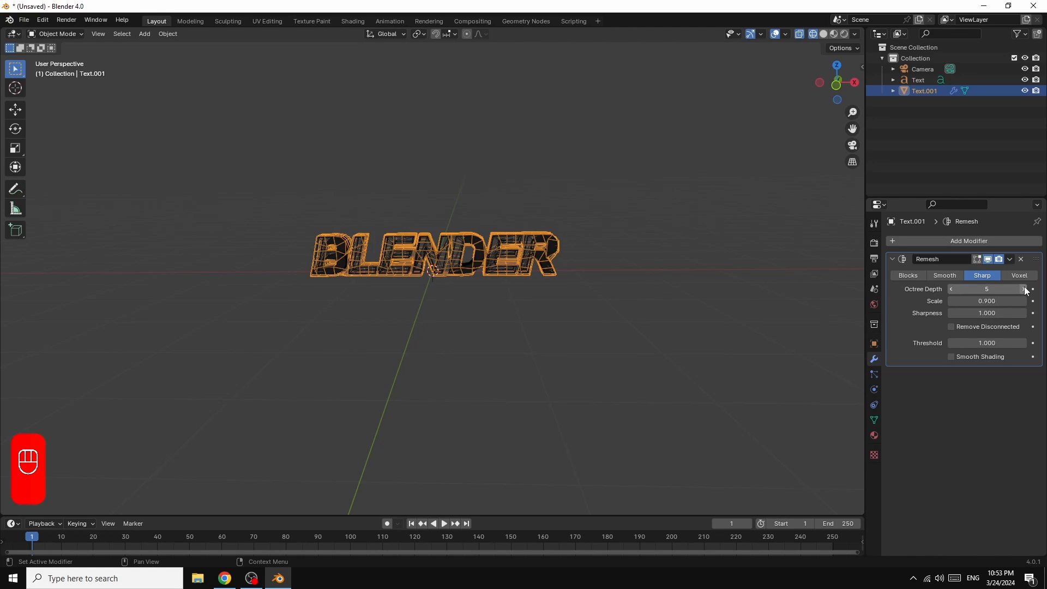
pyautogui.click(1025, 289)
pyautogui.click(1025, 289)
pyautogui.click(1025, 289)
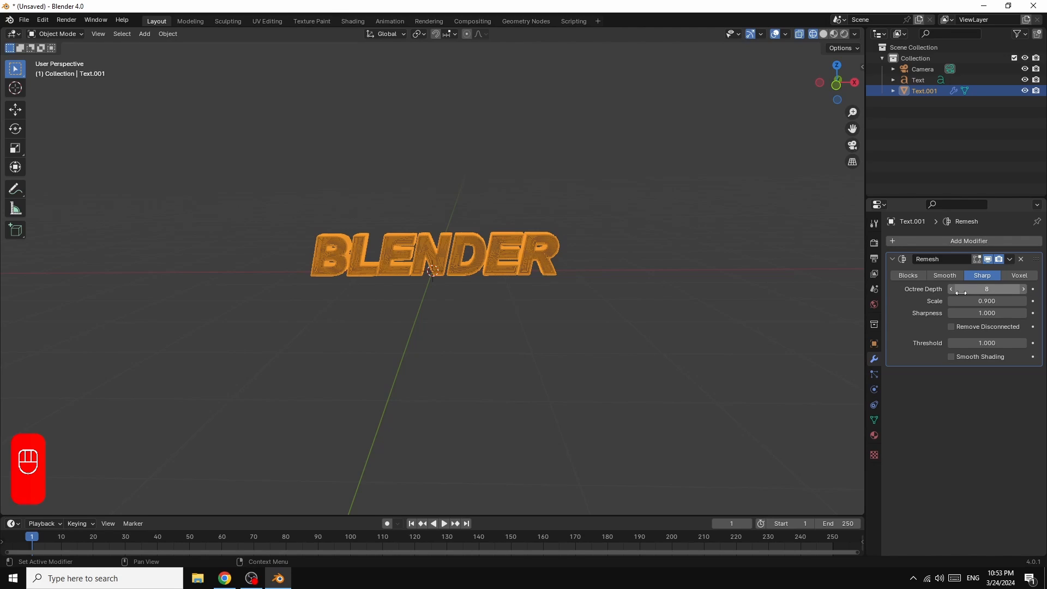
# Step: Return to solid shading, then raise the Remesh Octree Depth to 9 and apply the modifier to Text.001
pyautogui.click(825, 34)
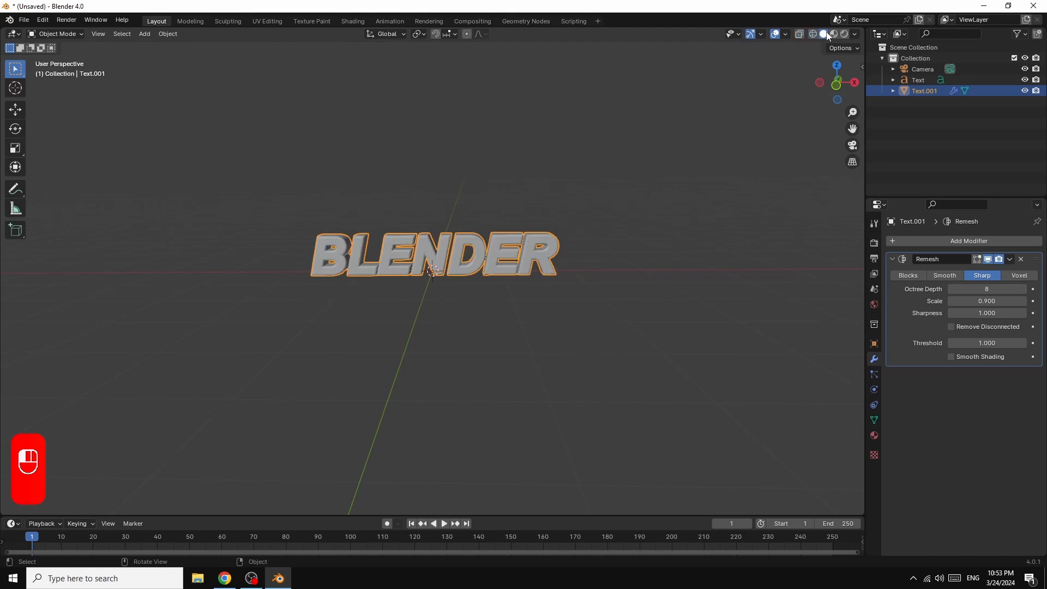
pyautogui.scroll(5, 679, 266)
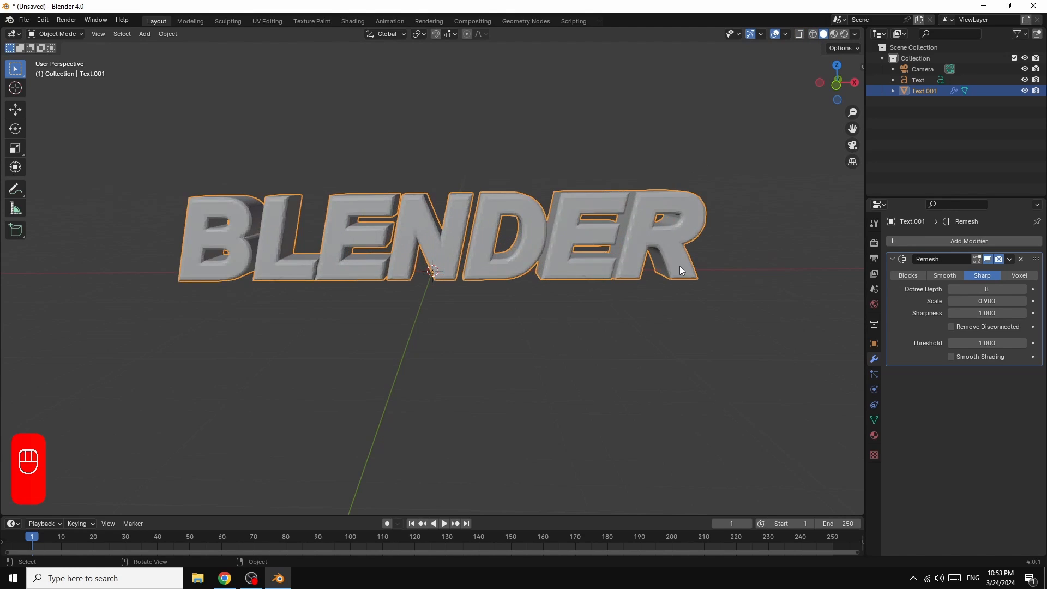
pyautogui.click(1023, 290)
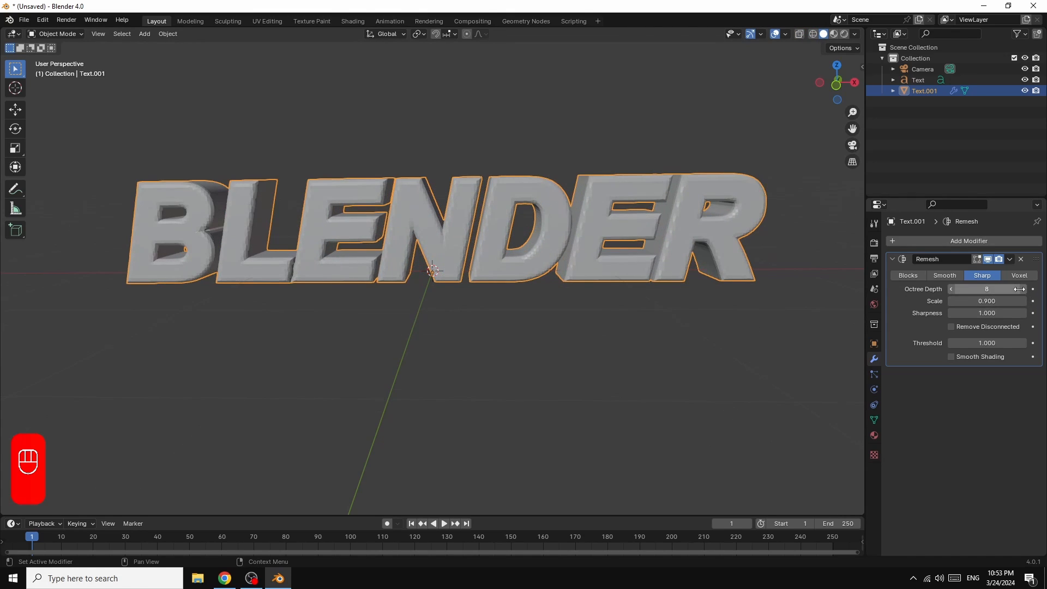
pyautogui.click(1010, 259)
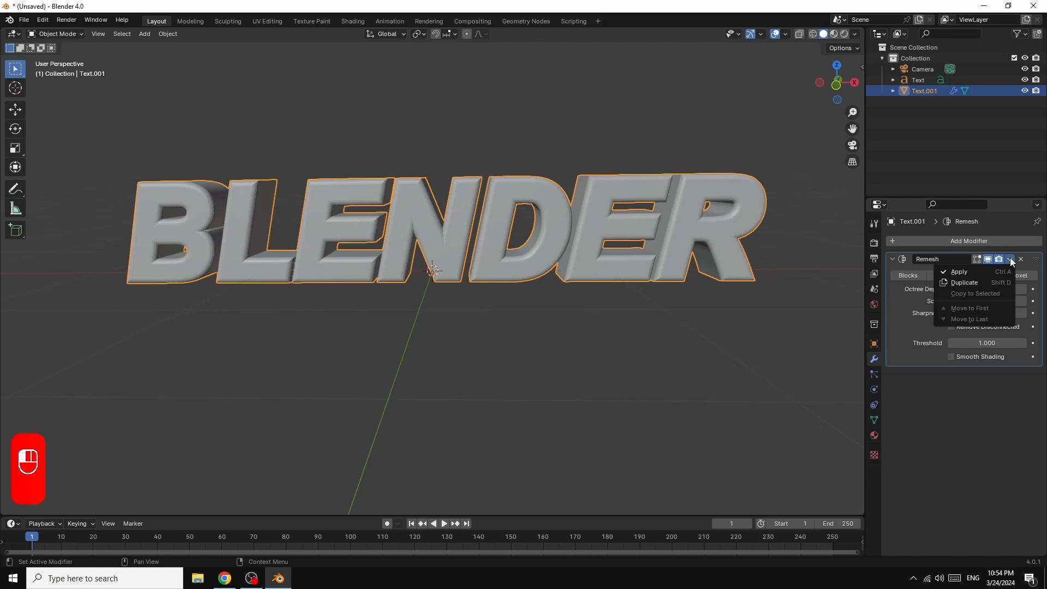
pyautogui.click(968, 270)
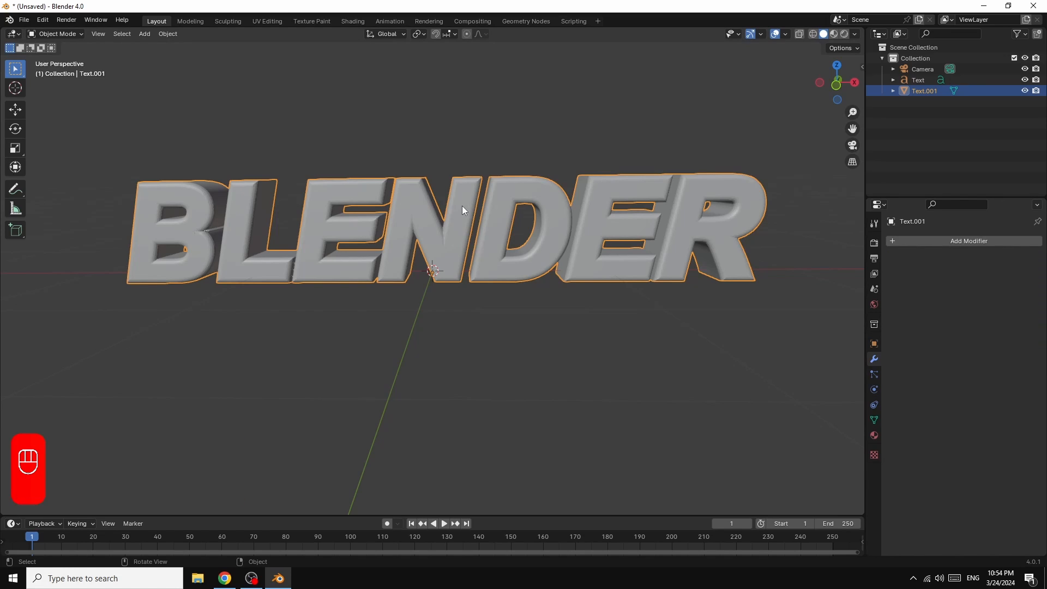
# Step: Create a new geometry node tree for Text.001 and move its Group Input and Group Output nodes farther apart
pyautogui.click(526, 21)
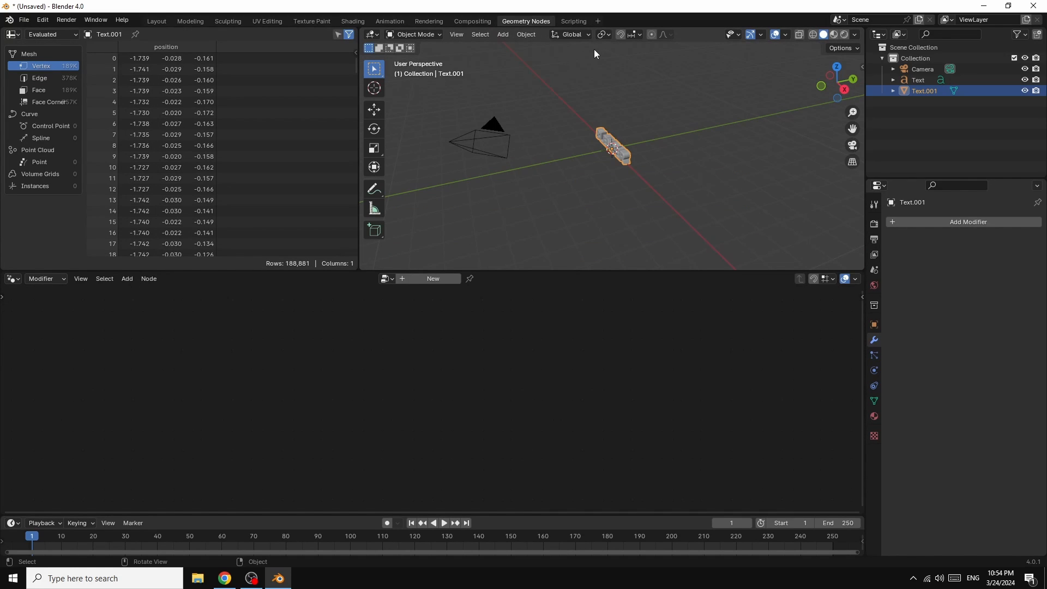
pyautogui.click(430, 278)
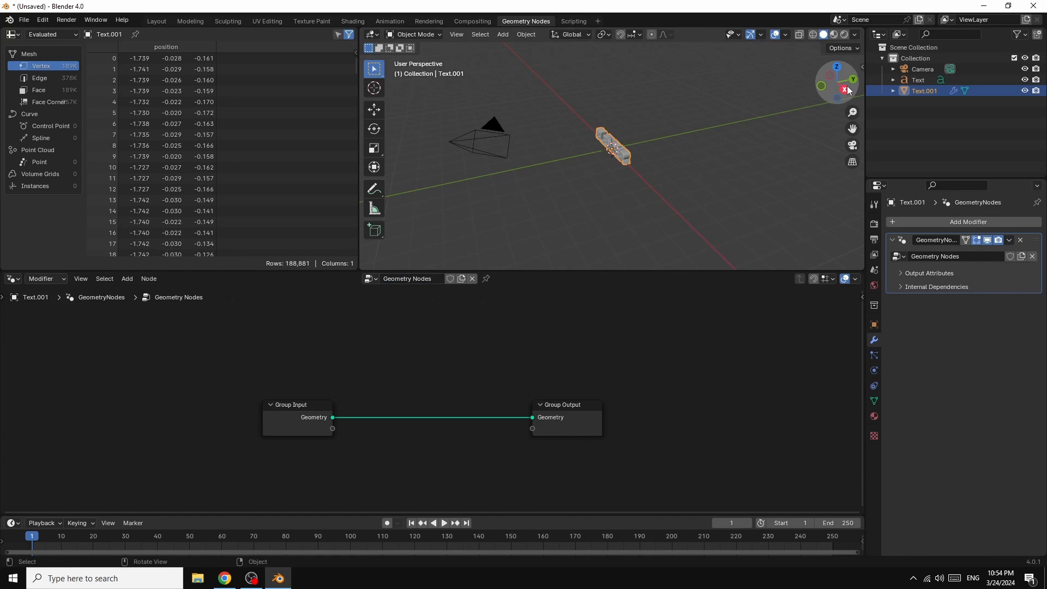
pyautogui.moveTo(845, 95); pyautogui.dragTo(764, 149)
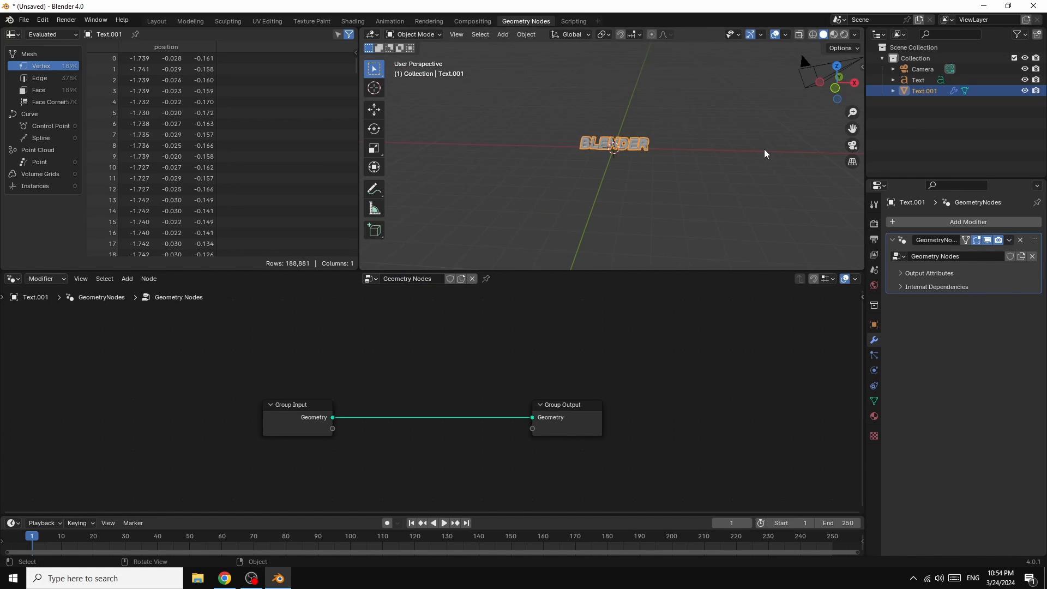
pyautogui.scroll(4, 773, 150)
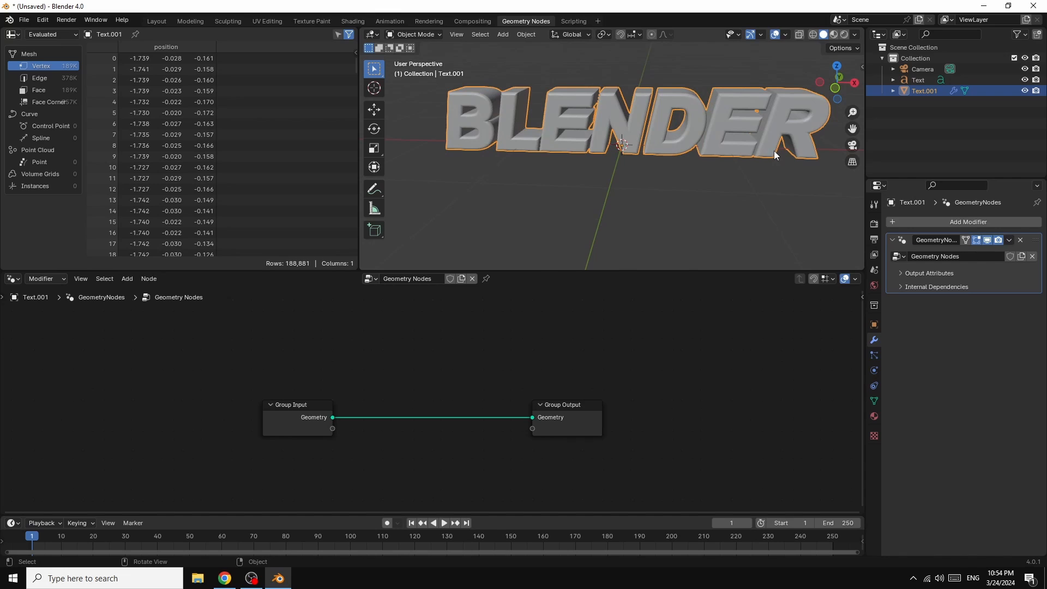
pyautogui.moveTo(574, 404); pyautogui.dragTo(675, 401)
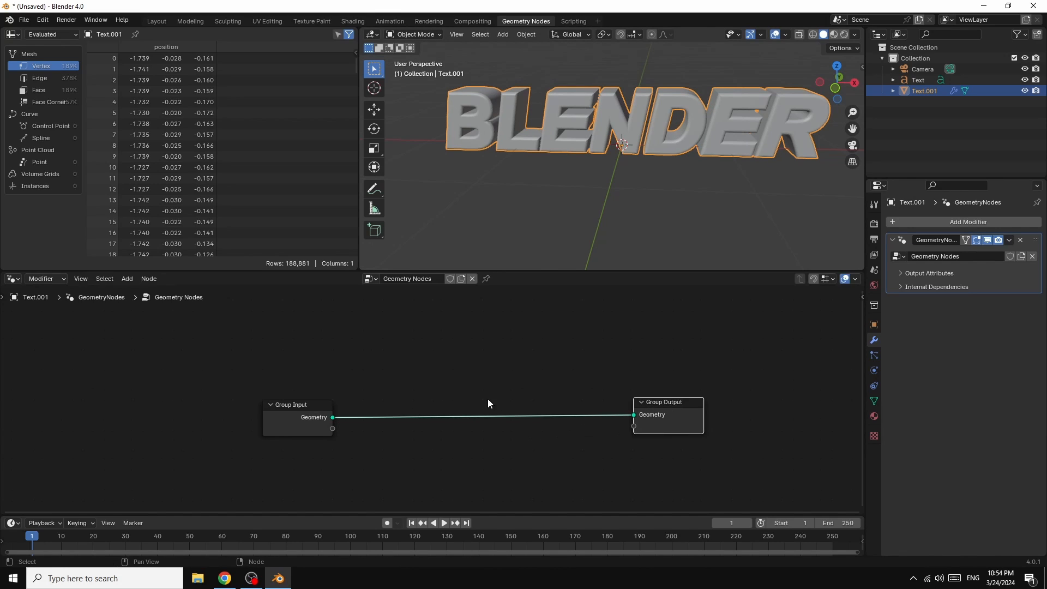
pyautogui.moveTo(285, 403); pyautogui.dragTo(245, 389)
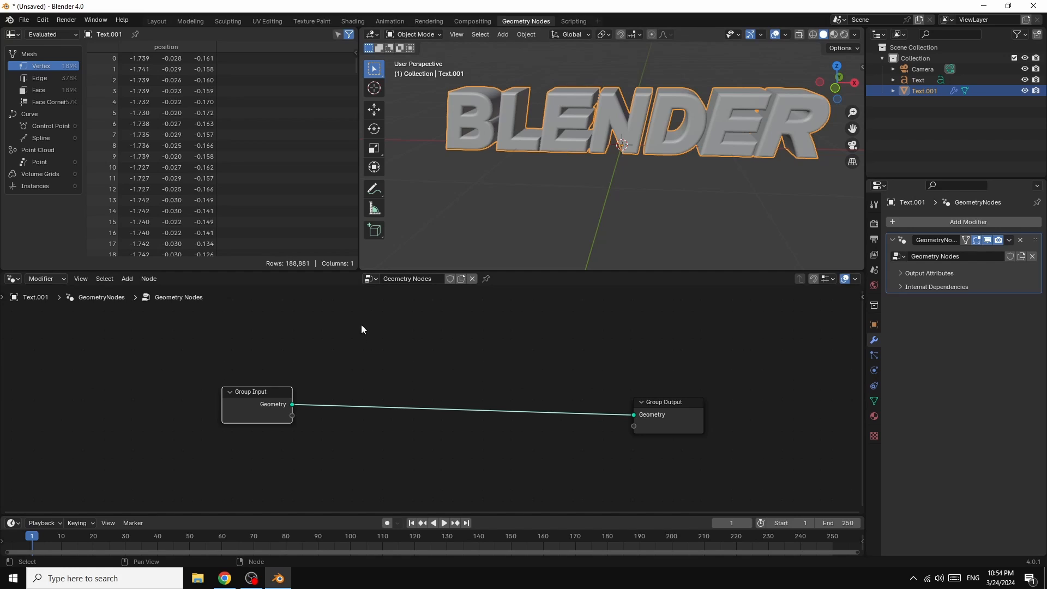
# Step: Insert a Separate Geometry node on the link between Group Input and Group Output
pyautogui.hotkey('shift', 'a')
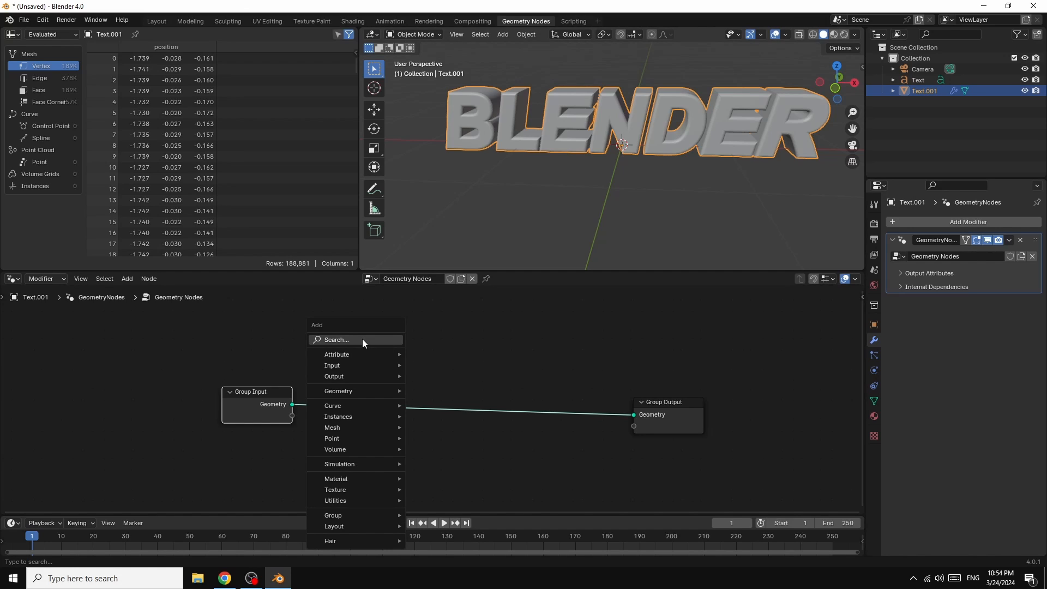
pyautogui.click(362, 339)
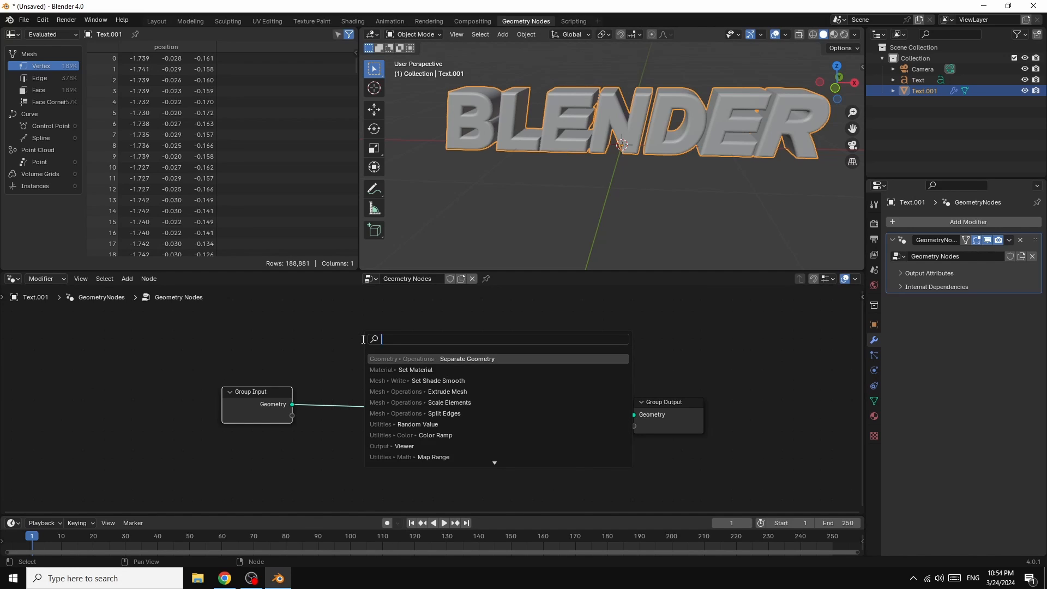
pyautogui.write('SE')
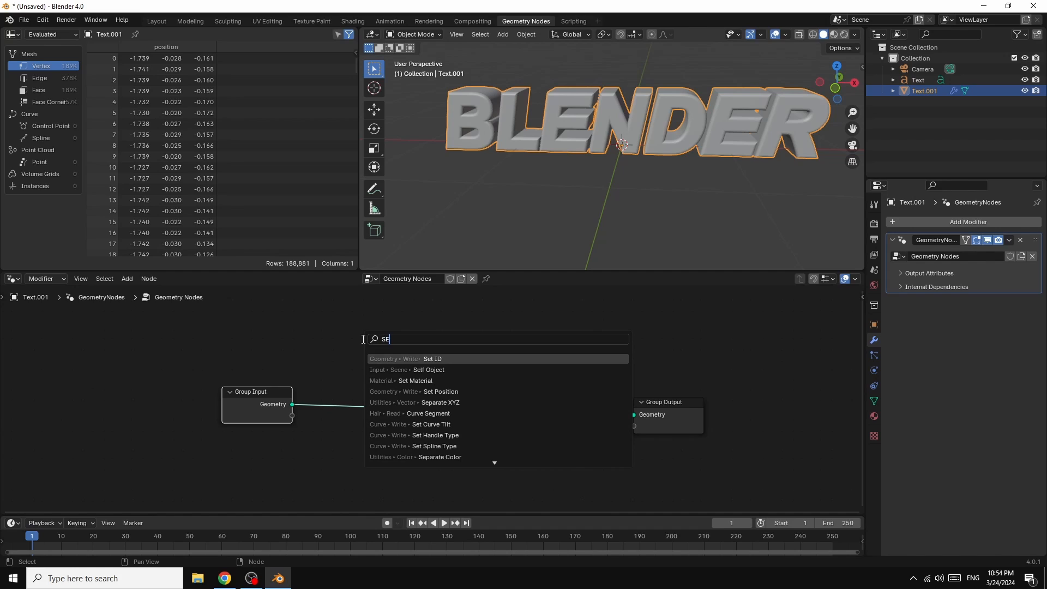
pyautogui.write('PA')
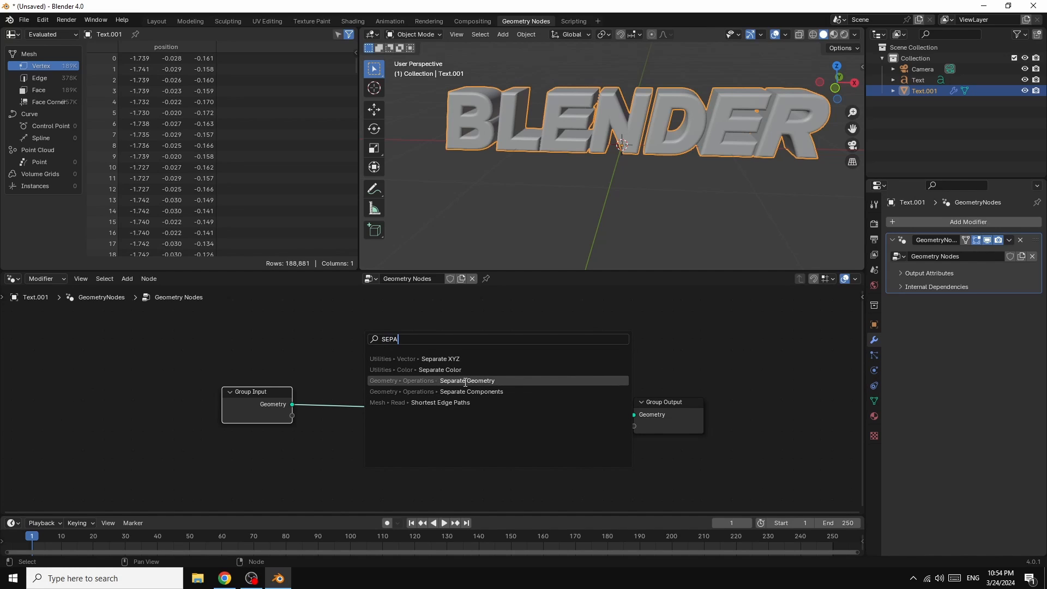
pyautogui.click(465, 381)
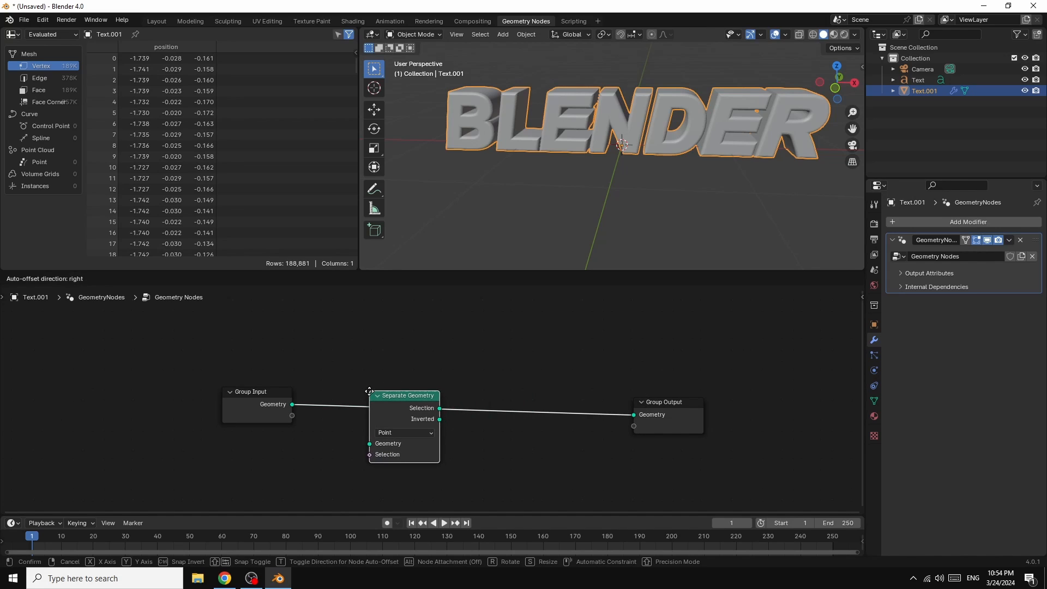
pyautogui.click(403, 369)
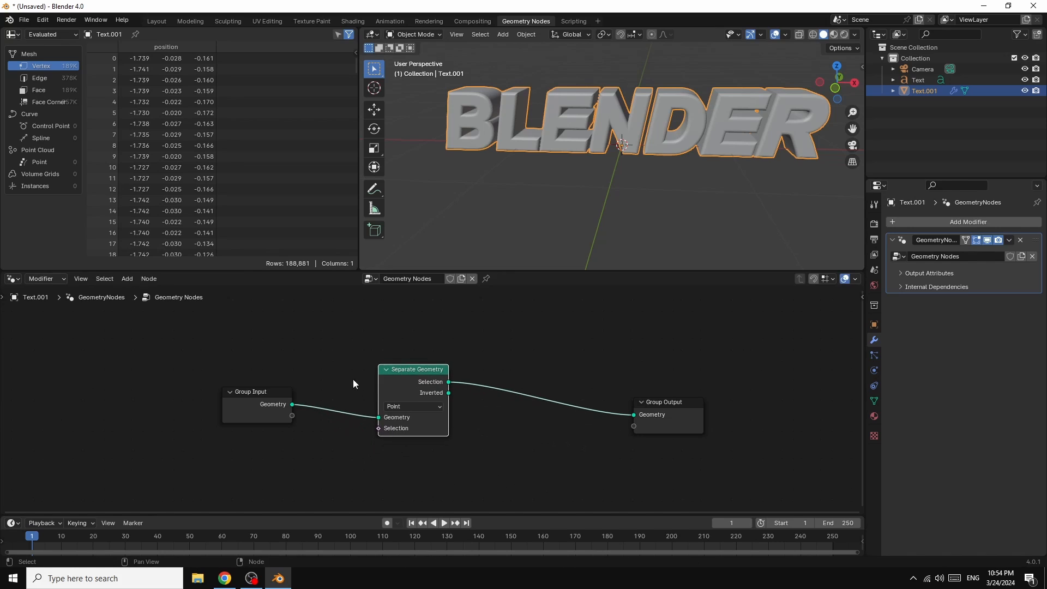
# Step: Rearrange the three nodes higher in the node editor, with extra space between Separate Geometry and Group Output
pyautogui.moveTo(257, 388); pyautogui.dragTo(258, 361)
pyautogui.moveTo(408, 371); pyautogui.dragTo(395, 353)
pyautogui.moveTo(664, 404); pyautogui.dragTo(725, 351)
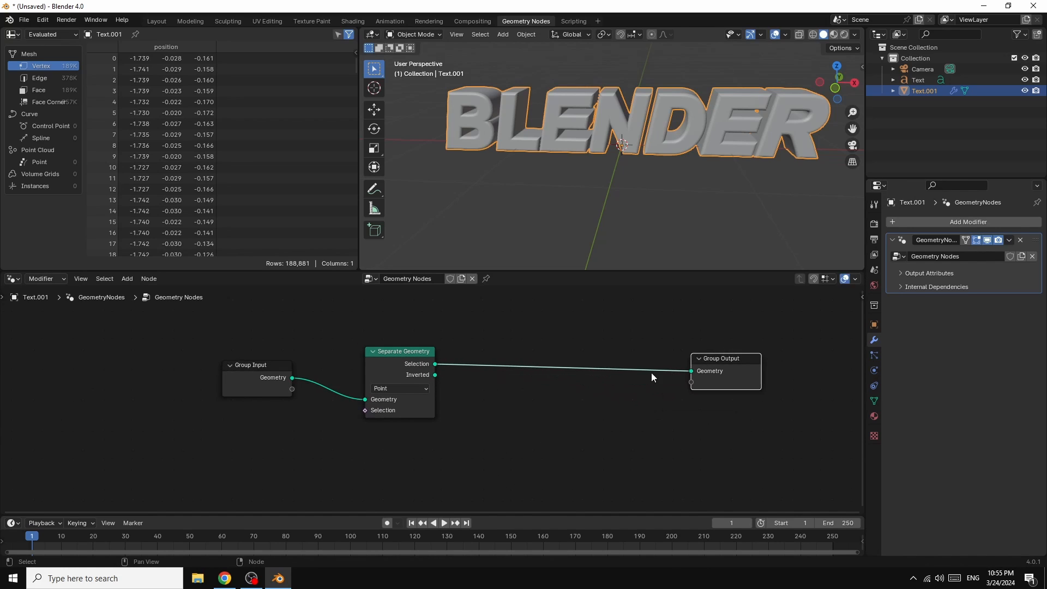
# Step: Add a Color Ramp node with its Color output feeding the Separate Geometry Selection input, and space the two nodes apart
pyautogui.click(364, 411)
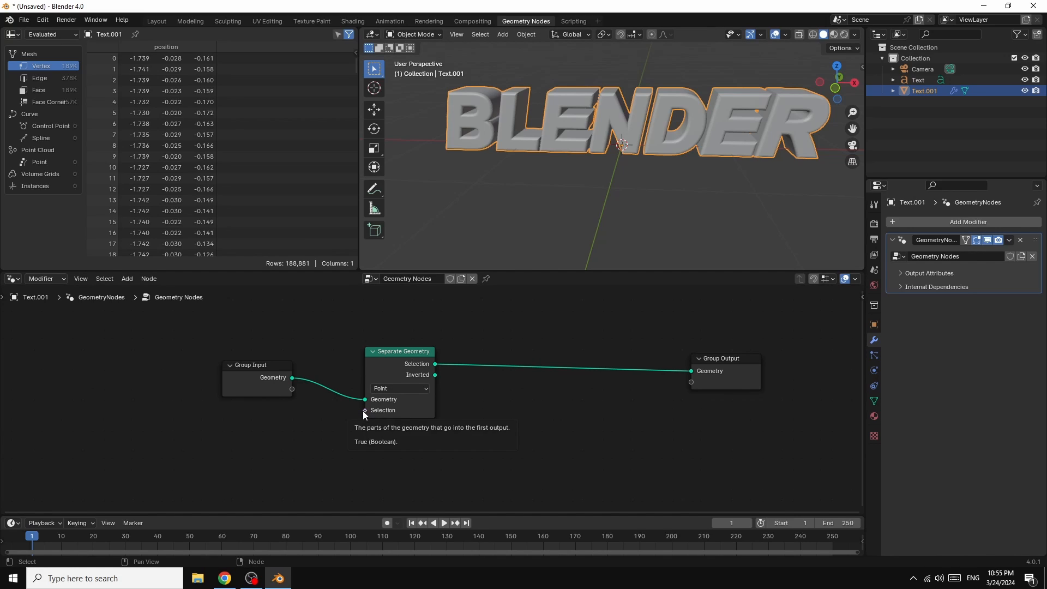
pyautogui.moveTo(362, 411); pyautogui.dragTo(347, 419)
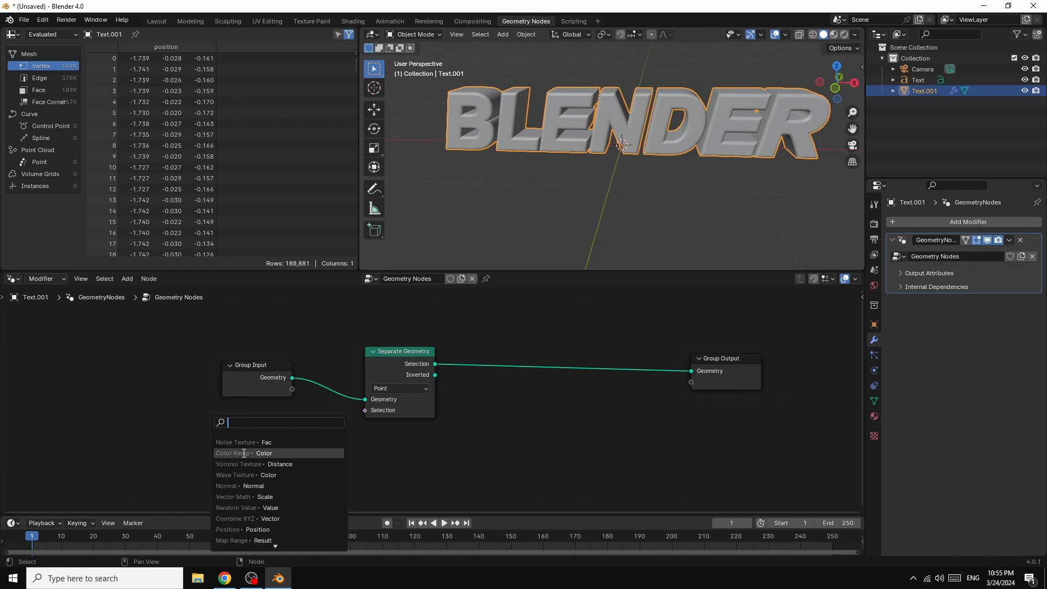
pyautogui.click(243, 453)
pyautogui.click(289, 446)
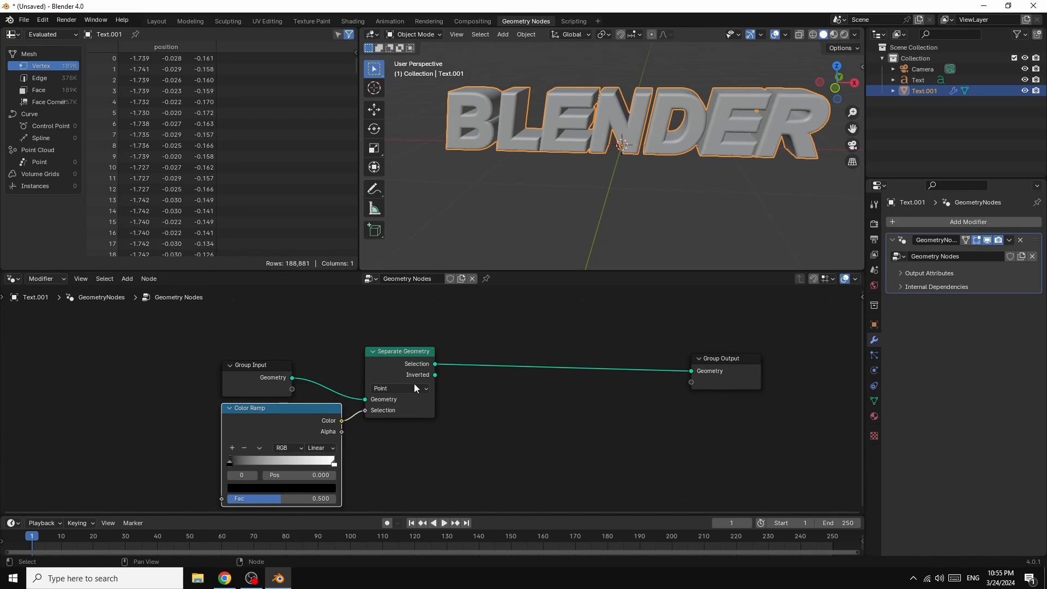
pyautogui.moveTo(413, 359); pyautogui.dragTo(478, 357)
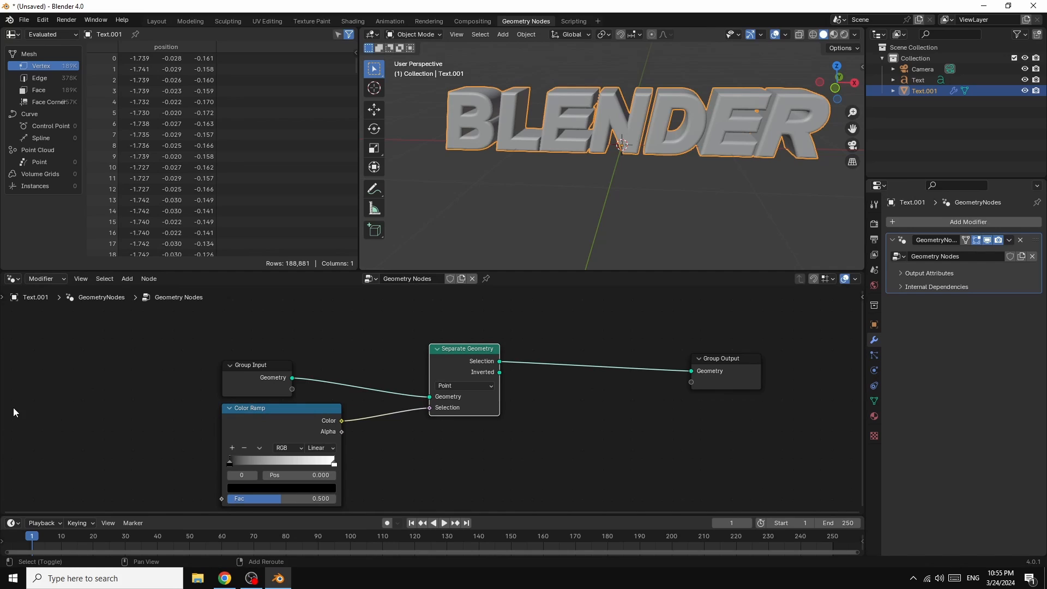
pyautogui.hotkey('shift', 'a')
pyautogui.click(54, 351)
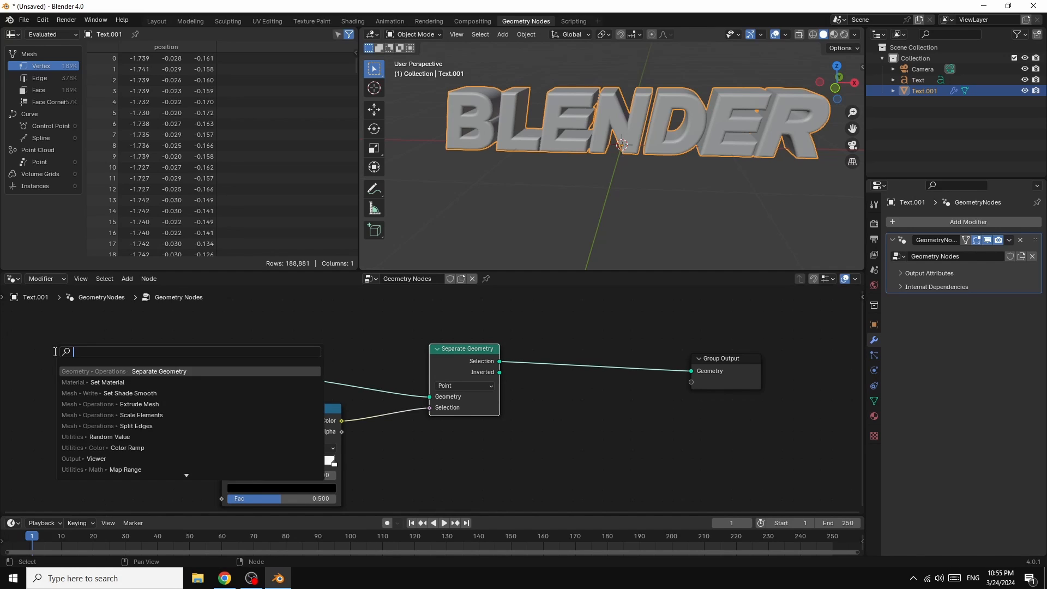
pyautogui.write('col')
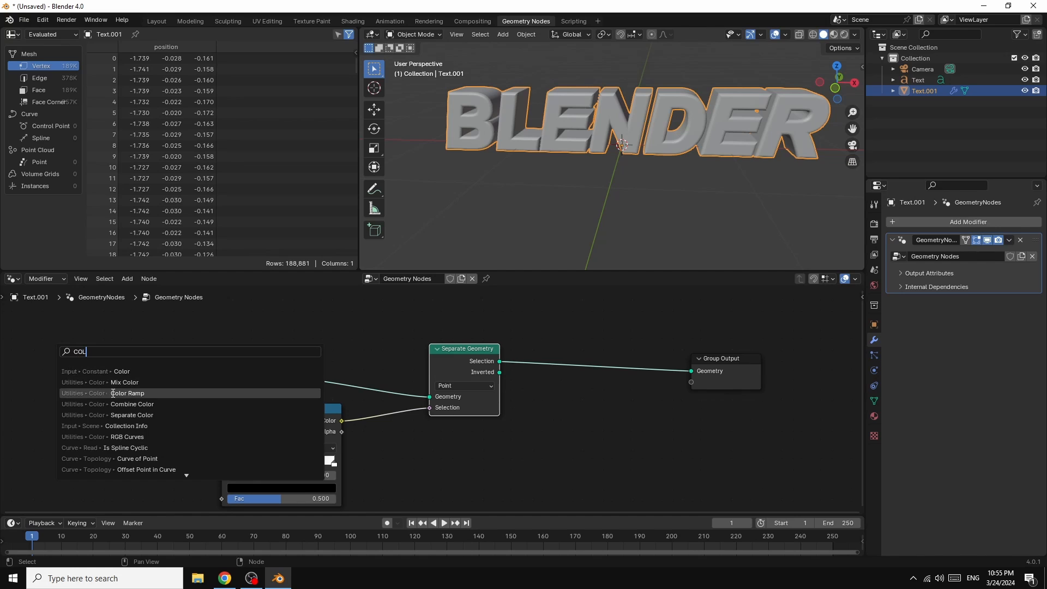
pyautogui.press('Escape')
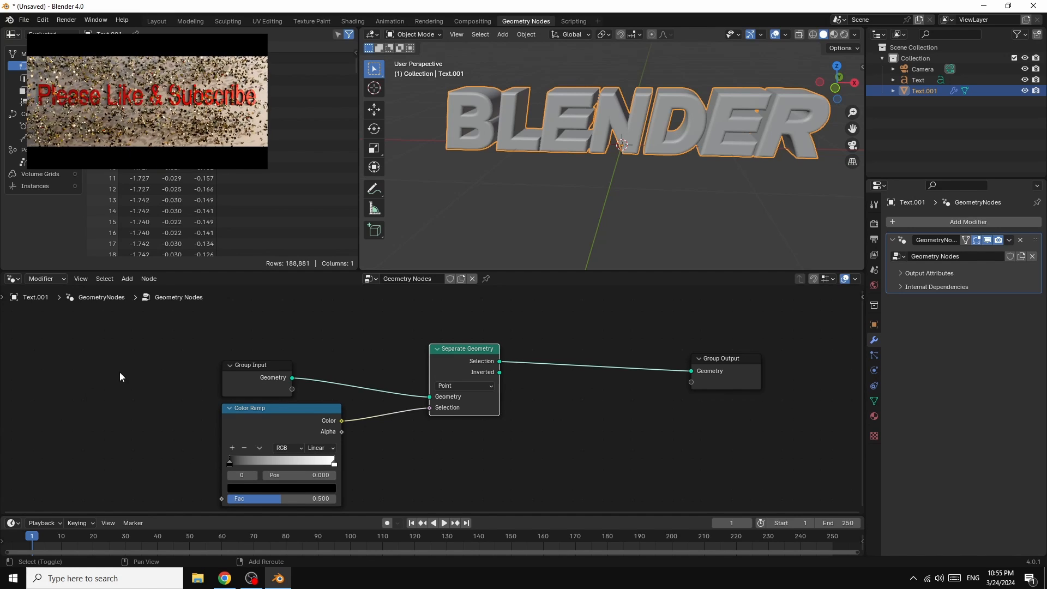
# Step: Add a Musgrave Texture node beside the Color Ramp and connect its Height output to the Color Ramp's Fac input
pyautogui.hotkey('shift', 'a')
pyautogui.moveTo(75, 504)
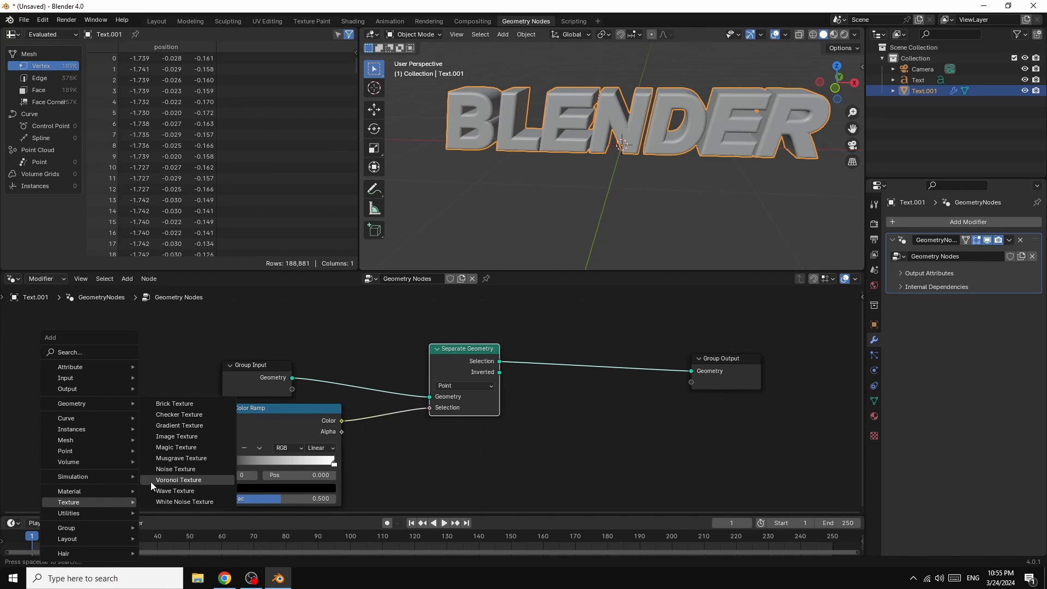
pyautogui.click(184, 459)
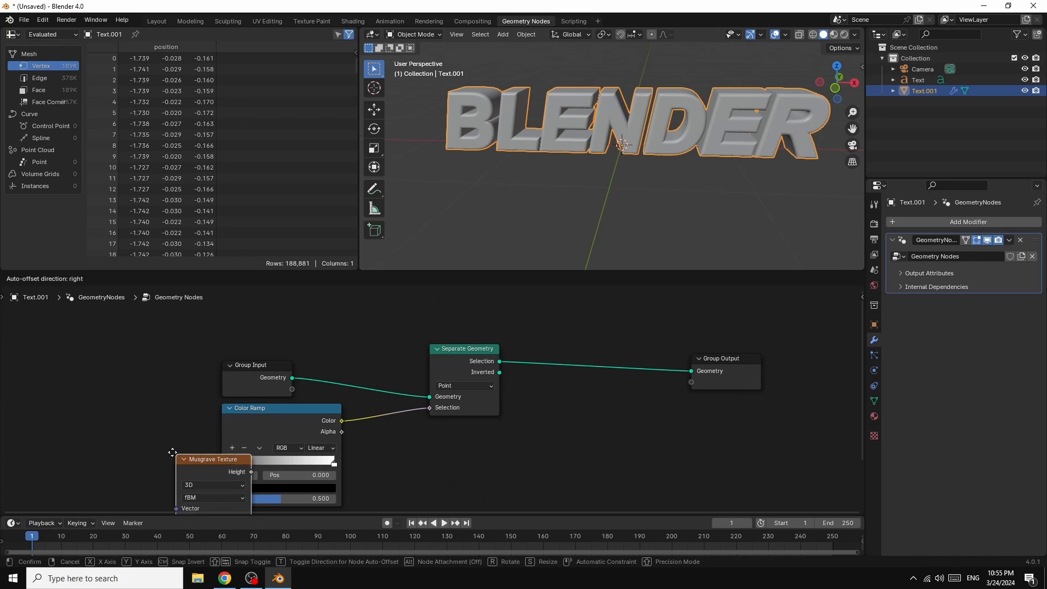
pyautogui.click(88, 393)
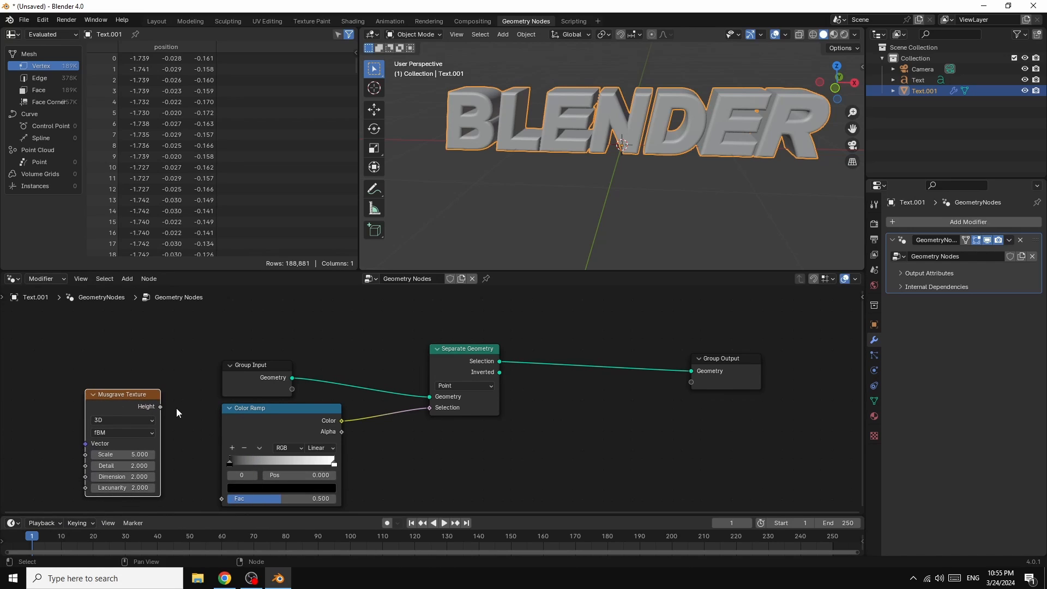
pyautogui.moveTo(161, 407); pyautogui.dragTo(224, 476)
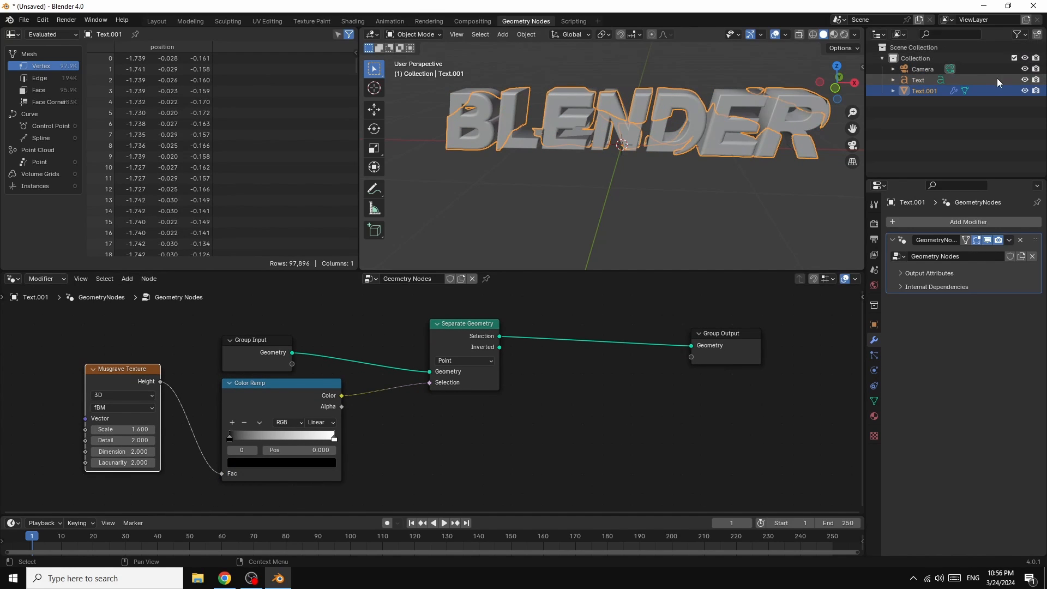
# Step: Hide the original Text object and set the Musgrave Texture to Scale 2.4, Detail 1.5, Dimension 2.0 and Lacunarity 0
pyautogui.click(1025, 80)
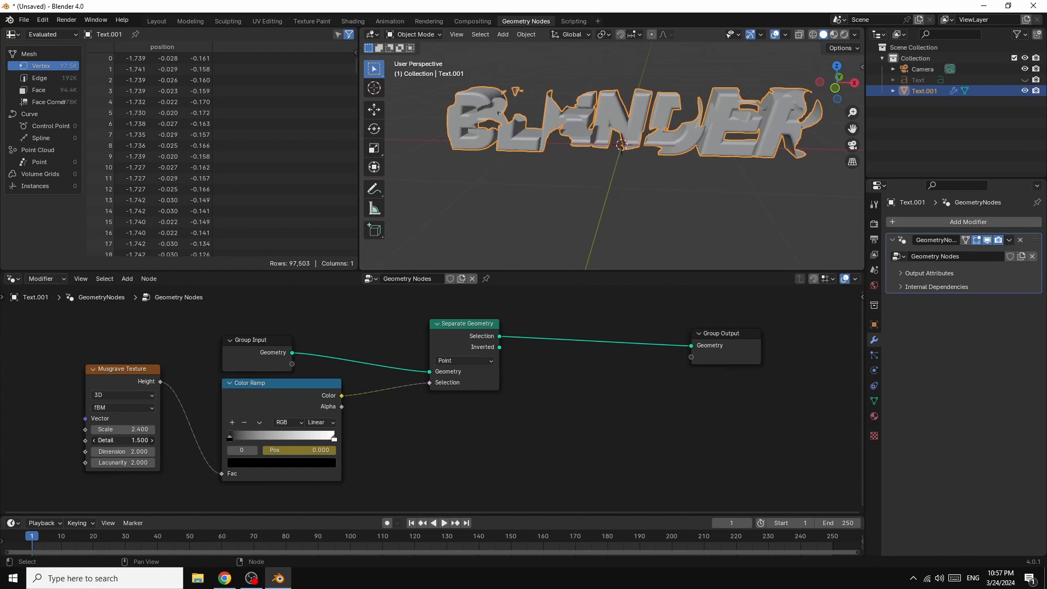
pyautogui.moveTo(140, 451); pyautogui.dragTo(107, 463)
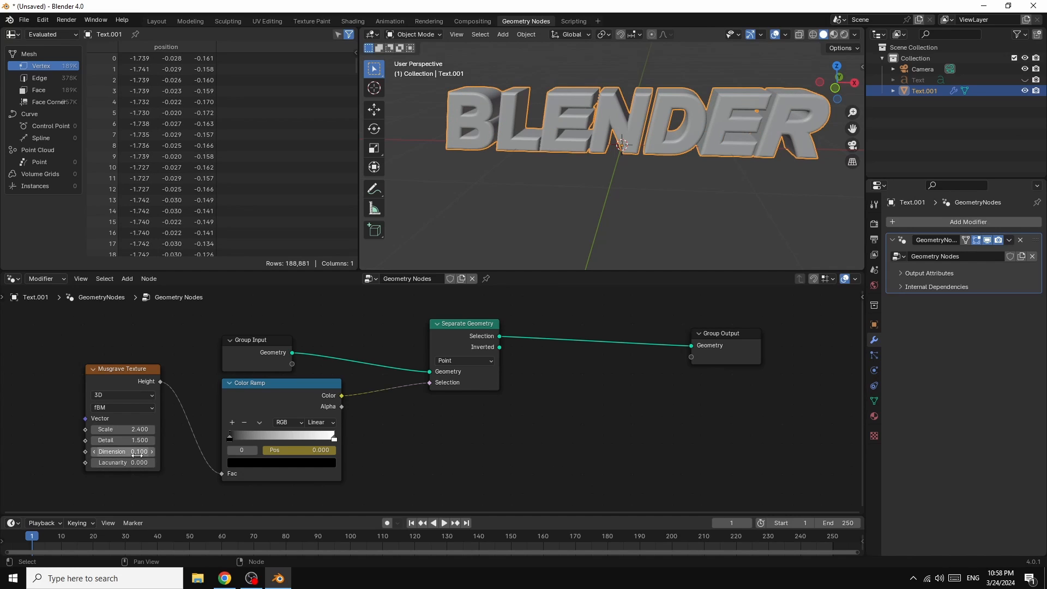
pyautogui.moveTo(138, 453); pyautogui.dragTo(150, 453)
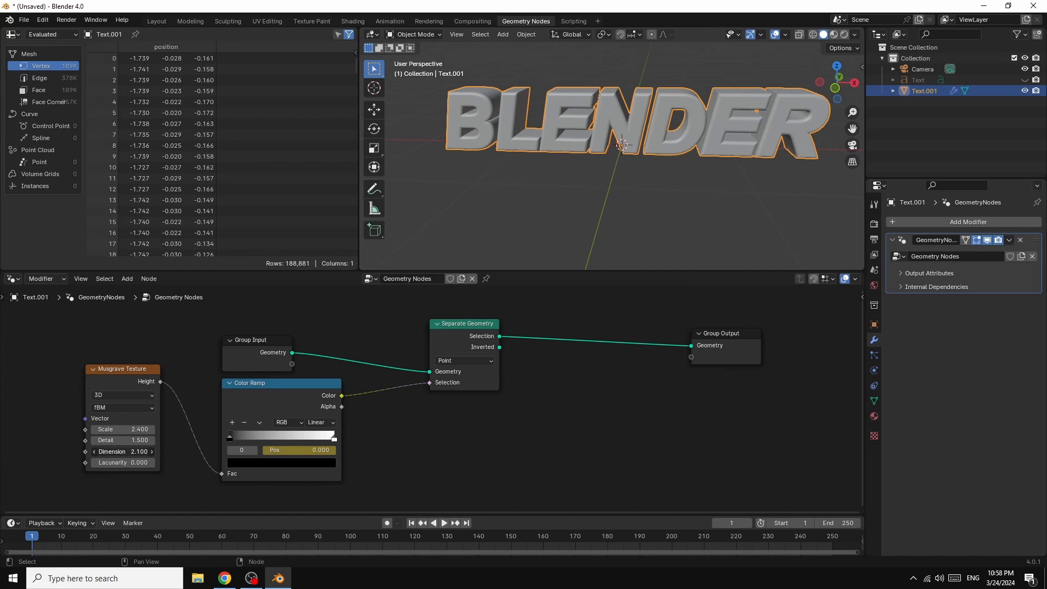
pyautogui.moveTo(126, 453); pyautogui.dragTo(128, 453)
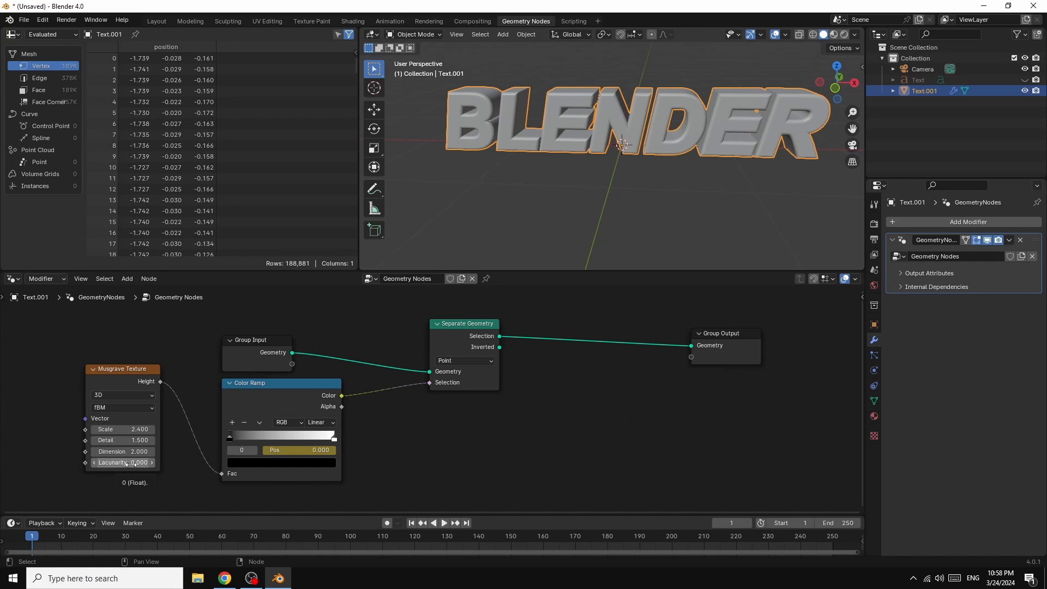
# Step: Keyframe the Musgrave Texture's Scale of 2.4 at frames 1 and 10
pyautogui.rightClick(129, 429)
pyautogui.click(106, 430)
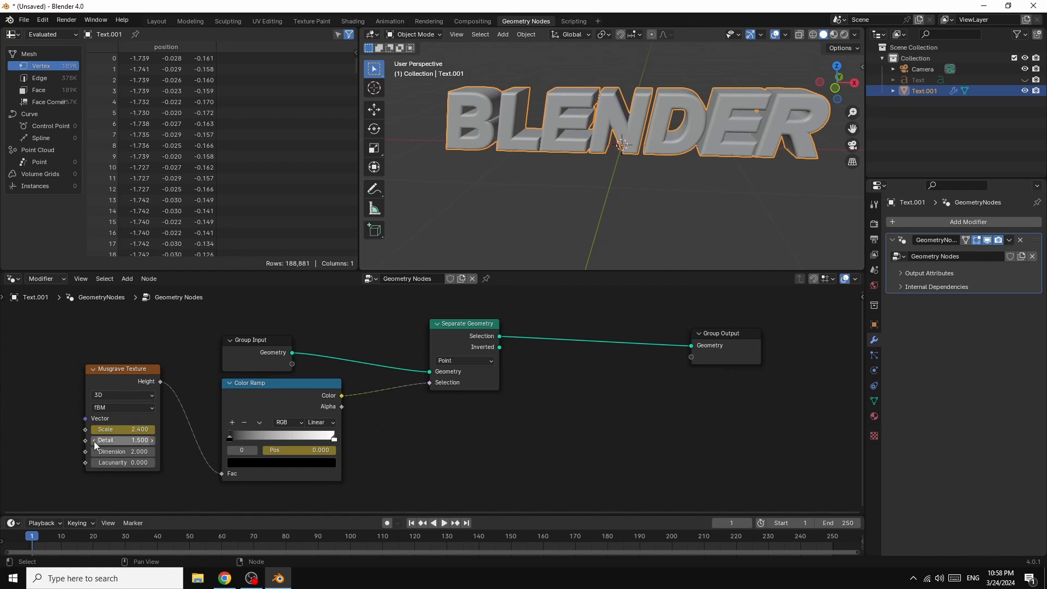
pyautogui.press('space')
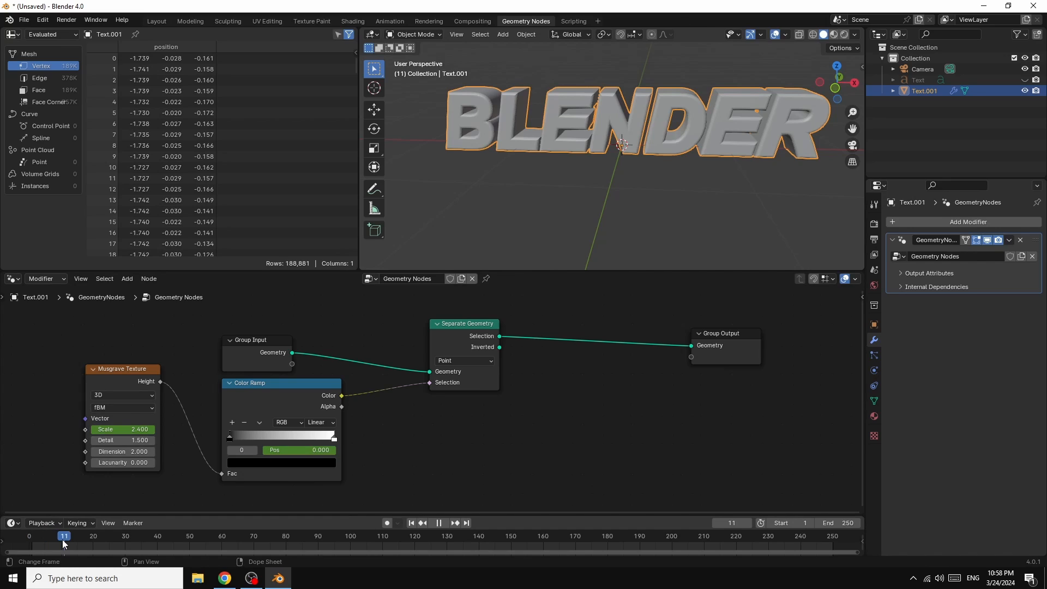
pyautogui.press('space')
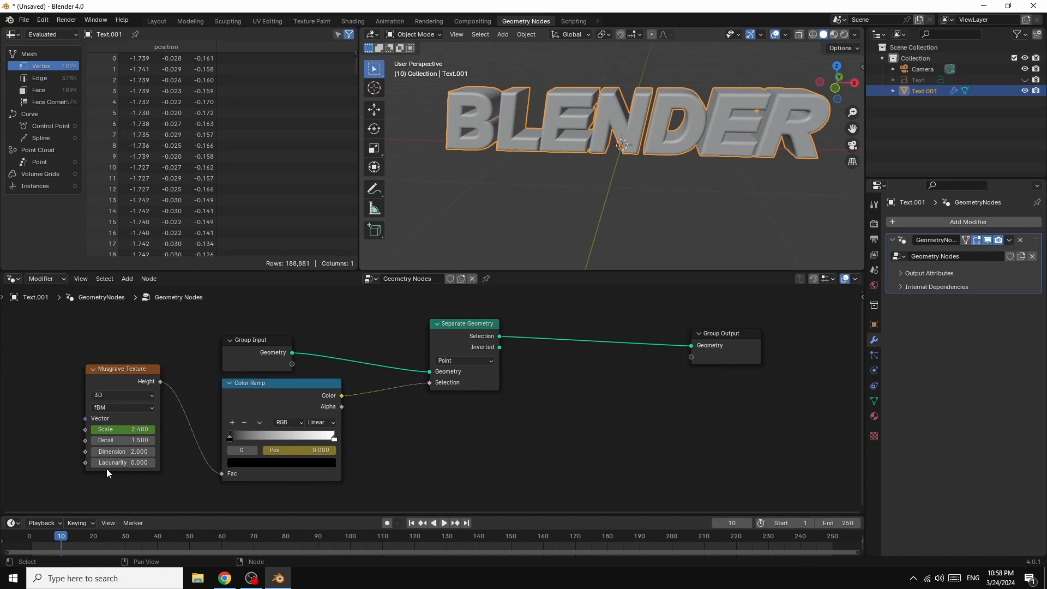
pyautogui.rightClick(137, 429)
pyautogui.click(108, 430)
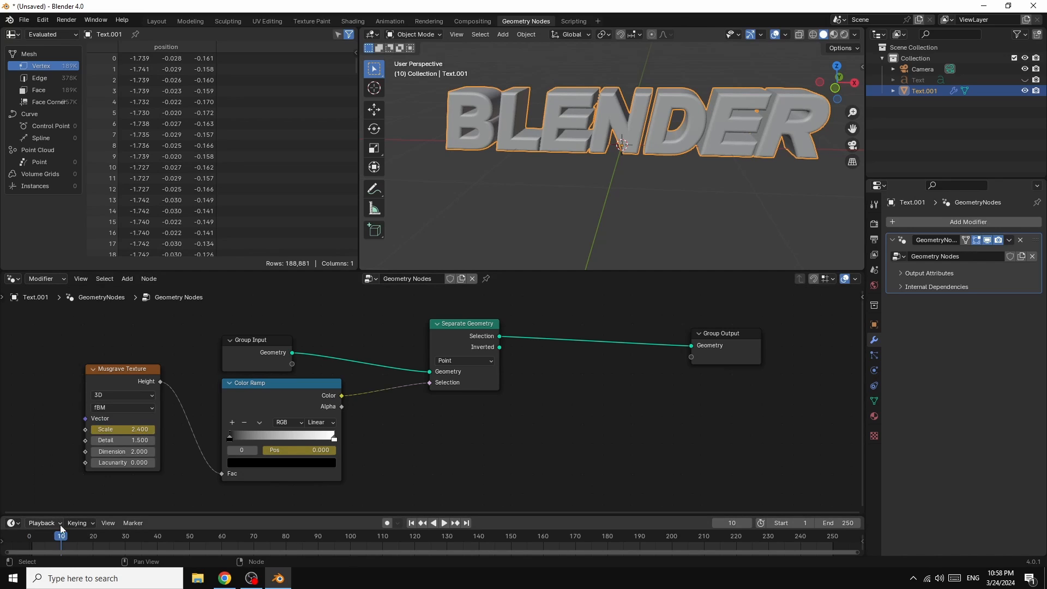
pyautogui.moveTo(61, 535)
pyautogui.mouseDown()
pyautogui.moveTo(30, 537)
pyautogui.moveTo(62, 538)
pyautogui.mouseUp()
# Step: Move the Color Ramp's black stop to 0.286 and set the Musgrave Detail to 5.9, Lacunarity to 1.0 and Scale to 2.4
pyautogui.moveTo(228, 439); pyautogui.dragTo(260, 437)
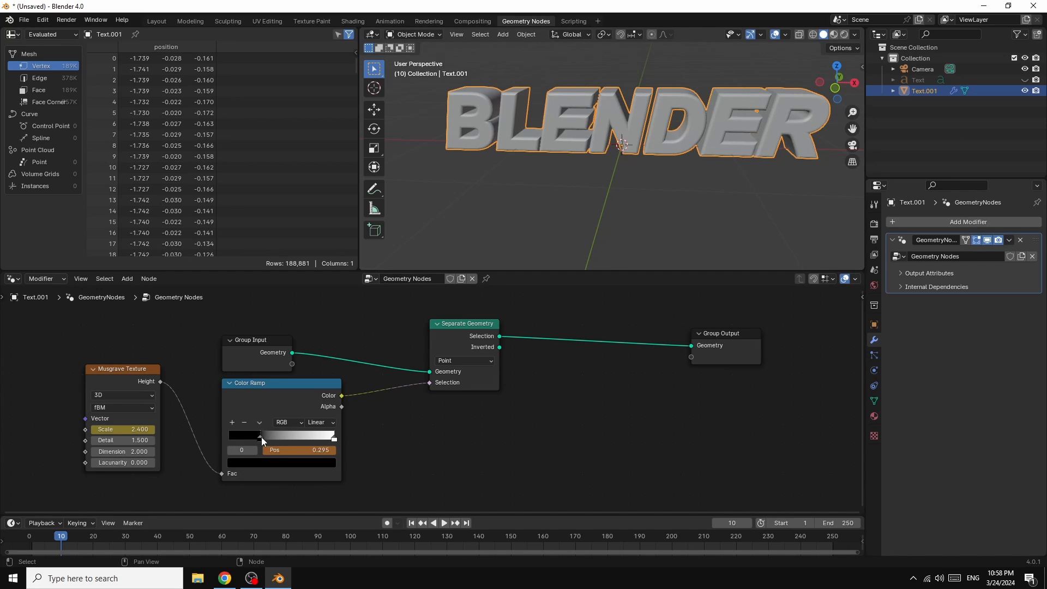
pyautogui.moveTo(132, 430); pyautogui.dragTo(124, 430)
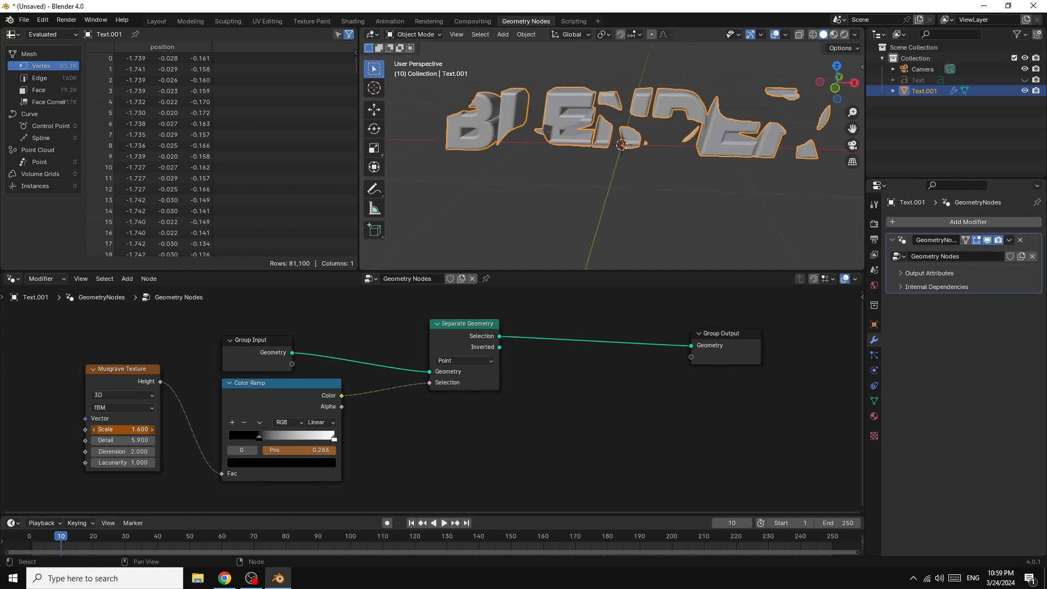
pyautogui.moveTo(124, 430); pyautogui.dragTo(132, 430)
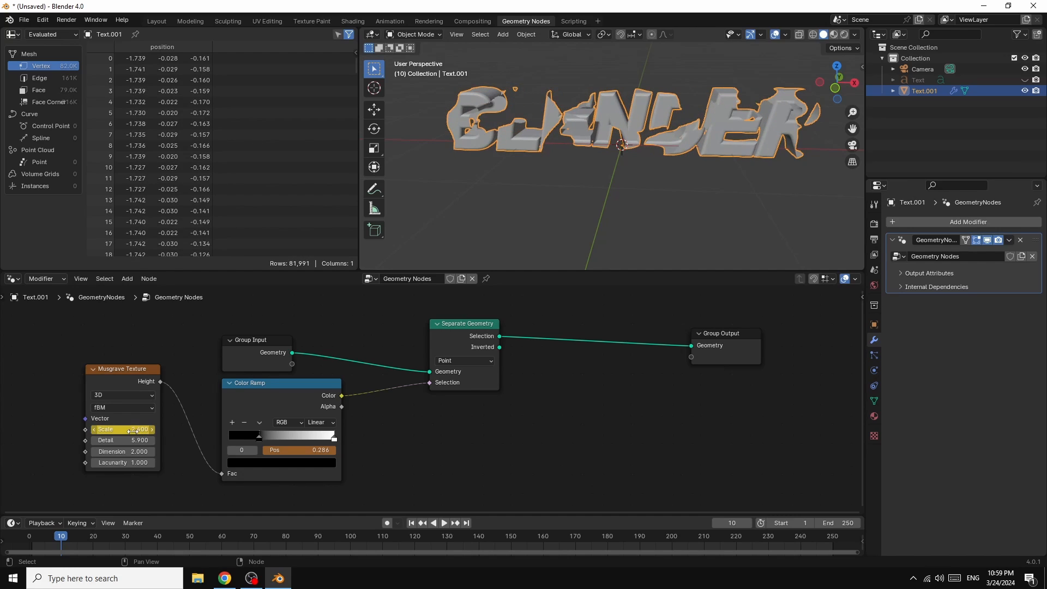
# Step: Switch the Musgrave Texture to 4D and try different W values, returning W to 0
pyautogui.click(128, 396)
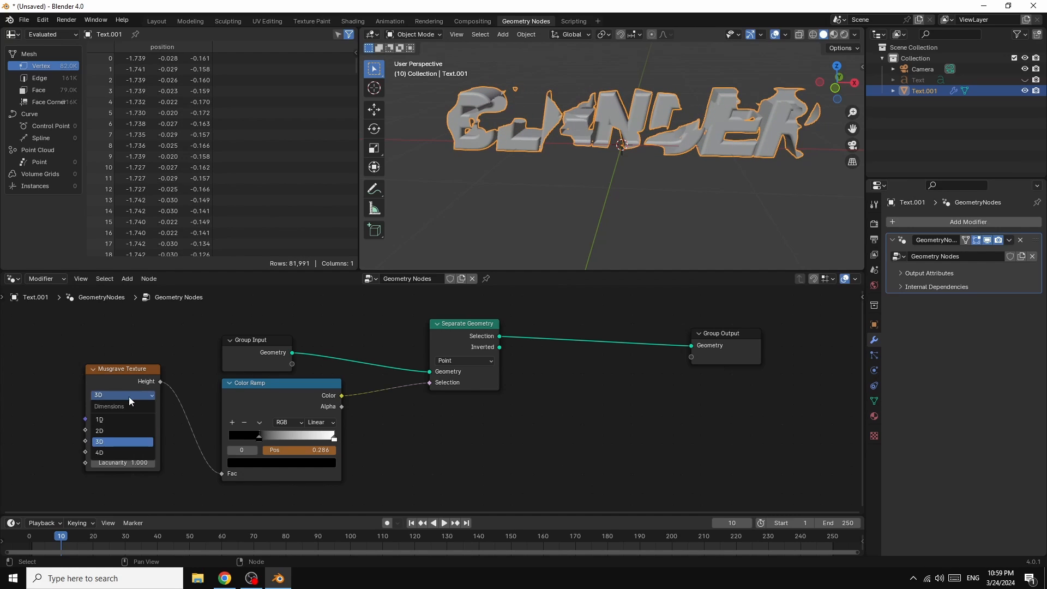
pyautogui.click(114, 454)
pyautogui.click(128, 429)
pyautogui.write('3')
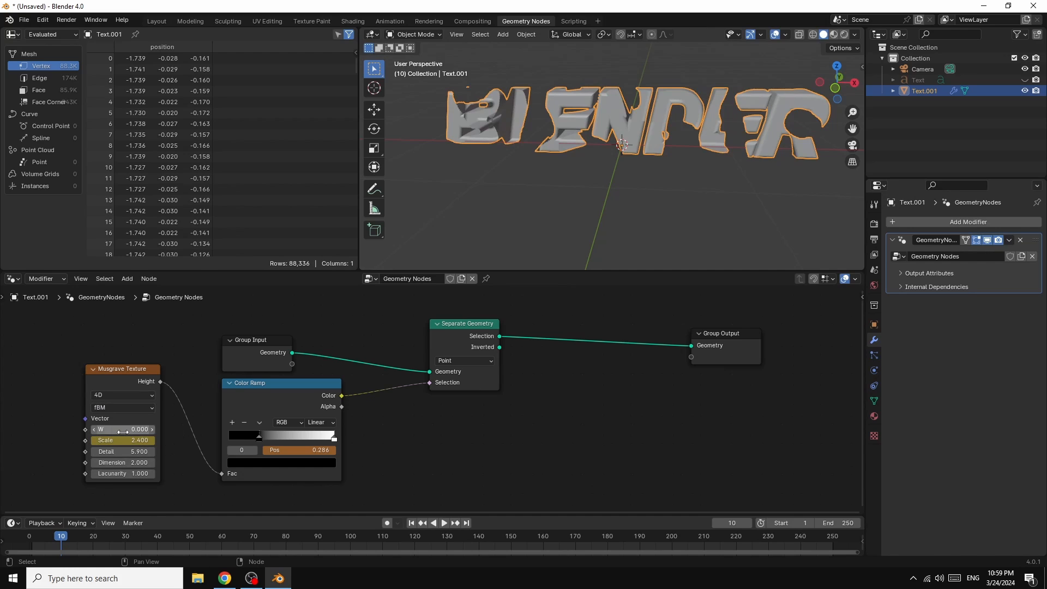
pyautogui.press('Return')
pyautogui.moveTo(131, 429); pyautogui.dragTo(152, 441)
pyautogui.moveTo(137, 429); pyautogui.dragTo(115, 430)
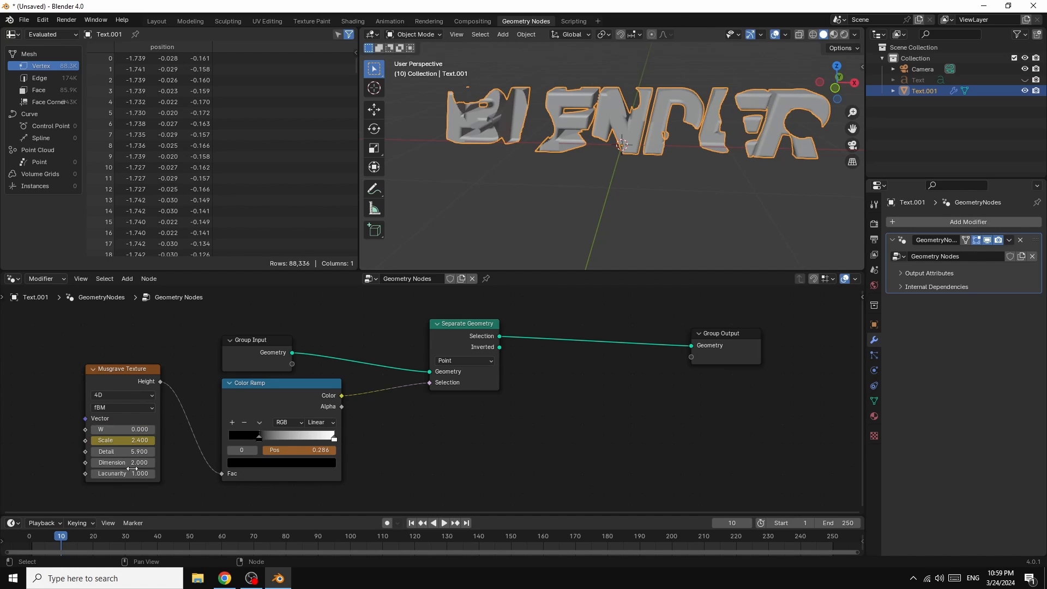
# Step: Keyframe the Musgrave Texture's W value of 0 at frame 11
pyautogui.press('space')
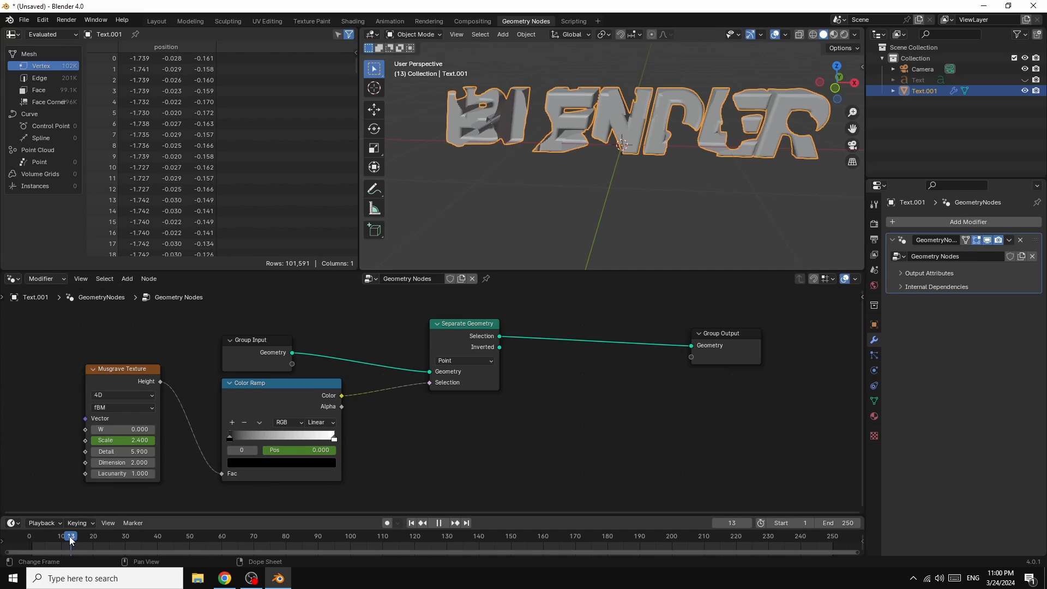
pyautogui.moveTo(67, 540); pyautogui.dragTo(65, 540)
pyautogui.rightClick(134, 429)
pyautogui.click(109, 429)
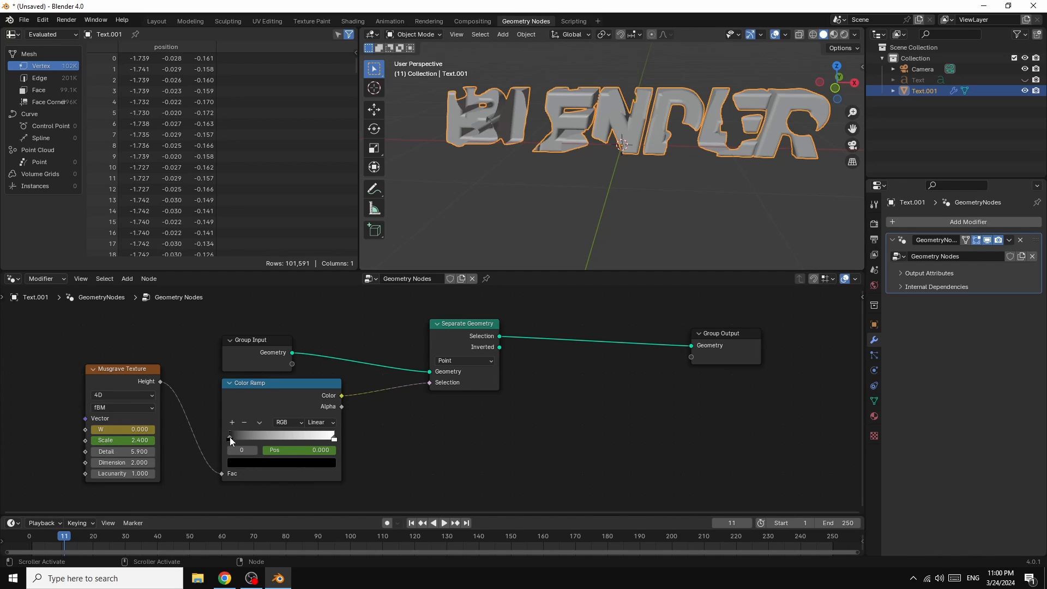
# Step: Move the Color Ramp's black stop to 0.268 and keyframe its position at frame 11
pyautogui.moveTo(230, 437); pyautogui.dragTo(258, 440)
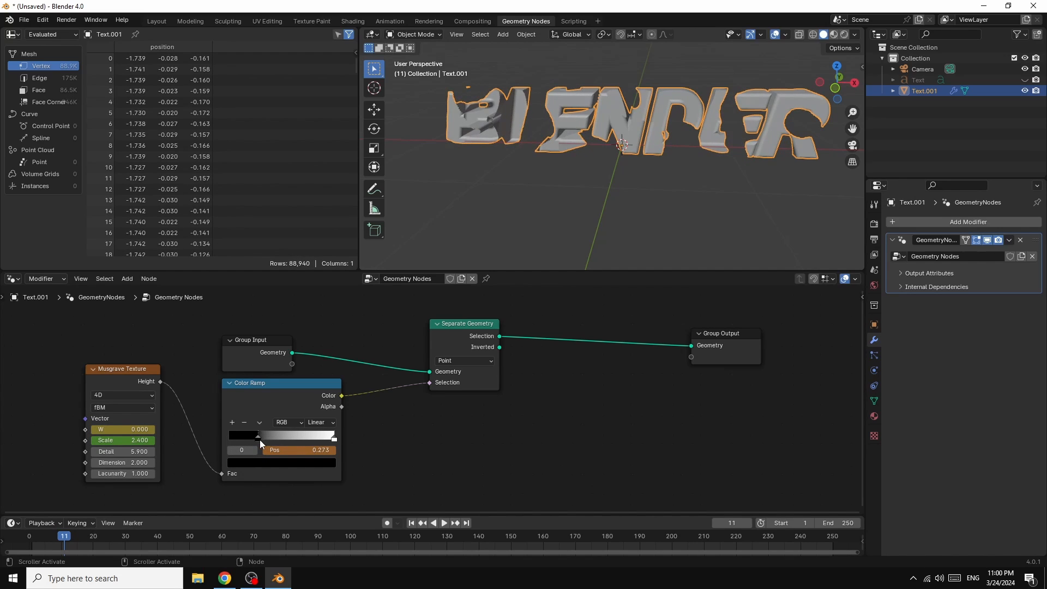
pyautogui.rightClick(306, 450)
pyautogui.click(294, 441)
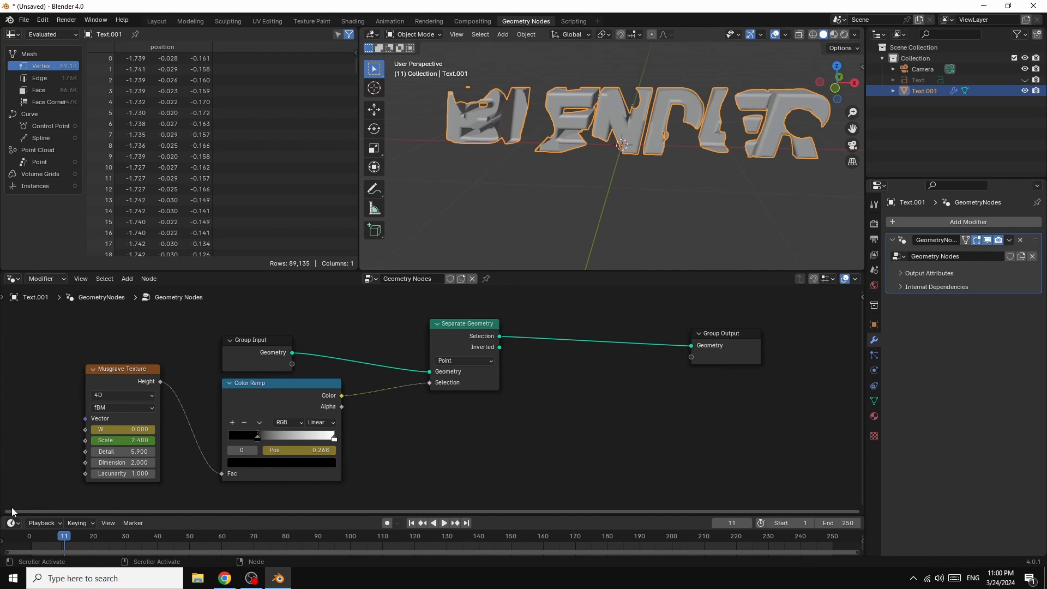
# Step: Set the Musgrave Texture's W to 14.2 and keyframe it at frame 250
pyautogui.click(466, 523)
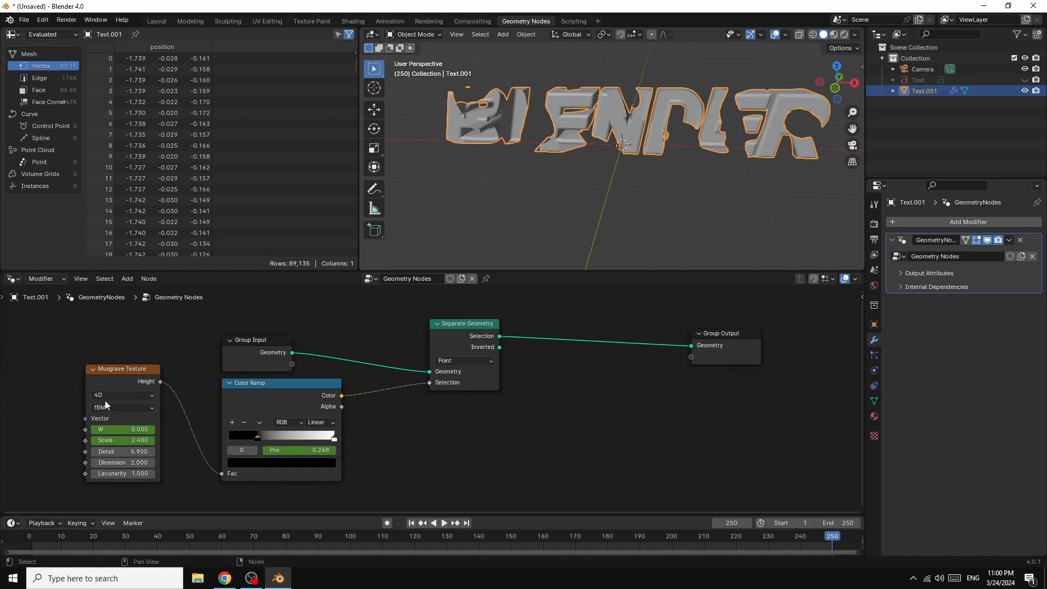
pyautogui.press('space')
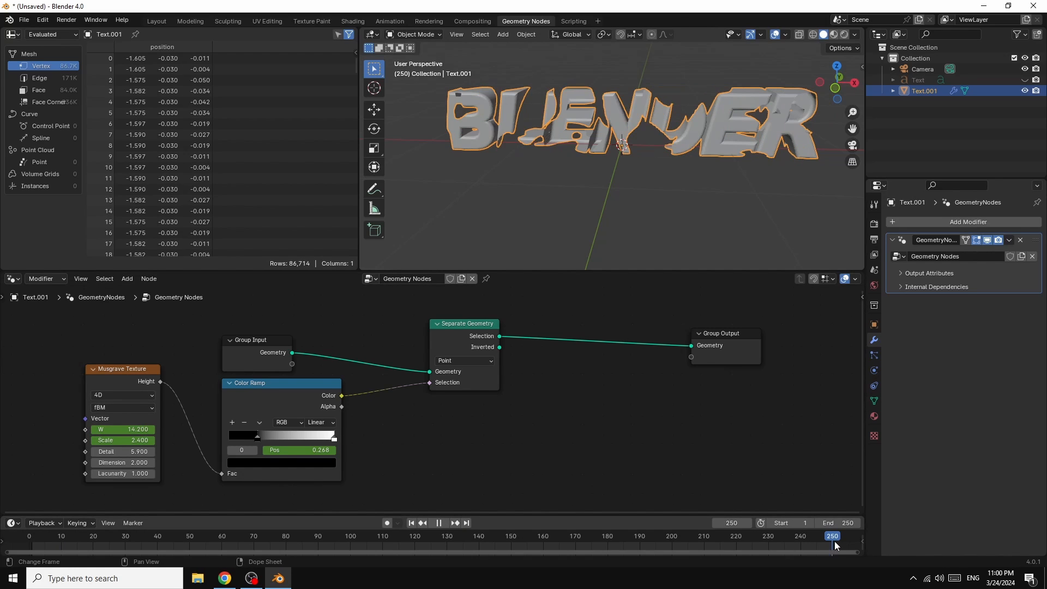
pyautogui.press('space')
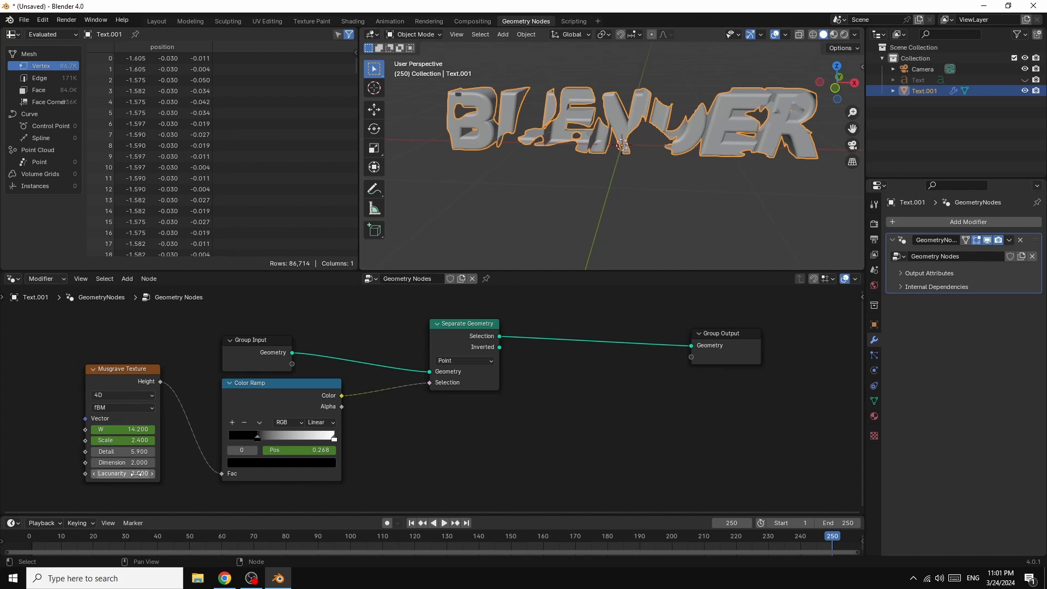
# Step: Set the Musgrave Lacunarity to 2.5 and Scale to -0.3, and keyframe the Scale at frame 250
pyautogui.moveTo(136, 474); pyautogui.dragTo(137, 474)
pyautogui.moveTo(136, 441)
pyautogui.mouseDown()
pyautogui.moveTo(112, 440)
pyautogui.moveTo(137, 440)
pyautogui.mouseUp()
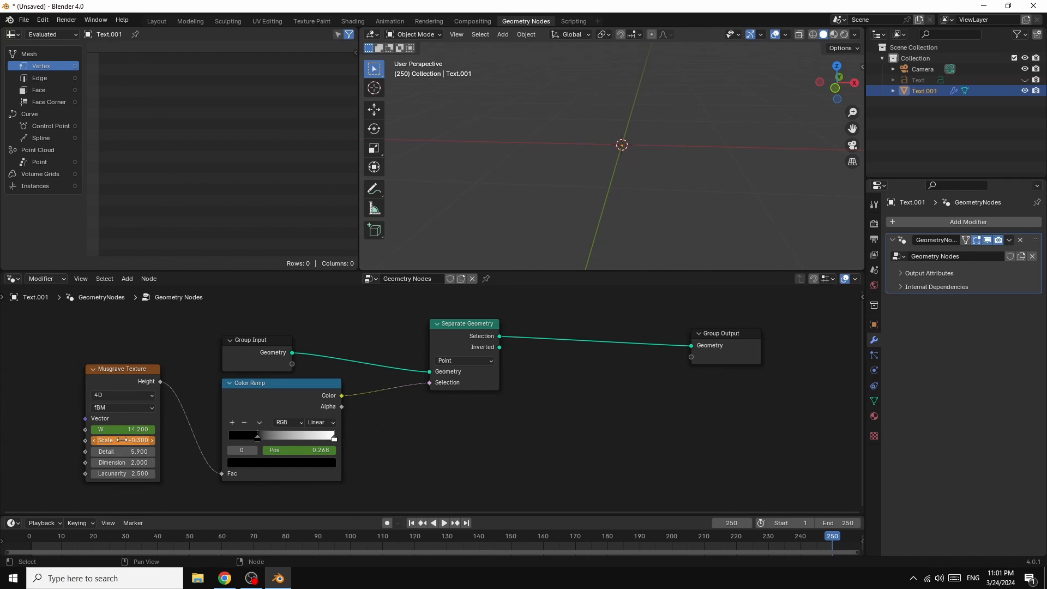
pyautogui.rightClick(126, 441)
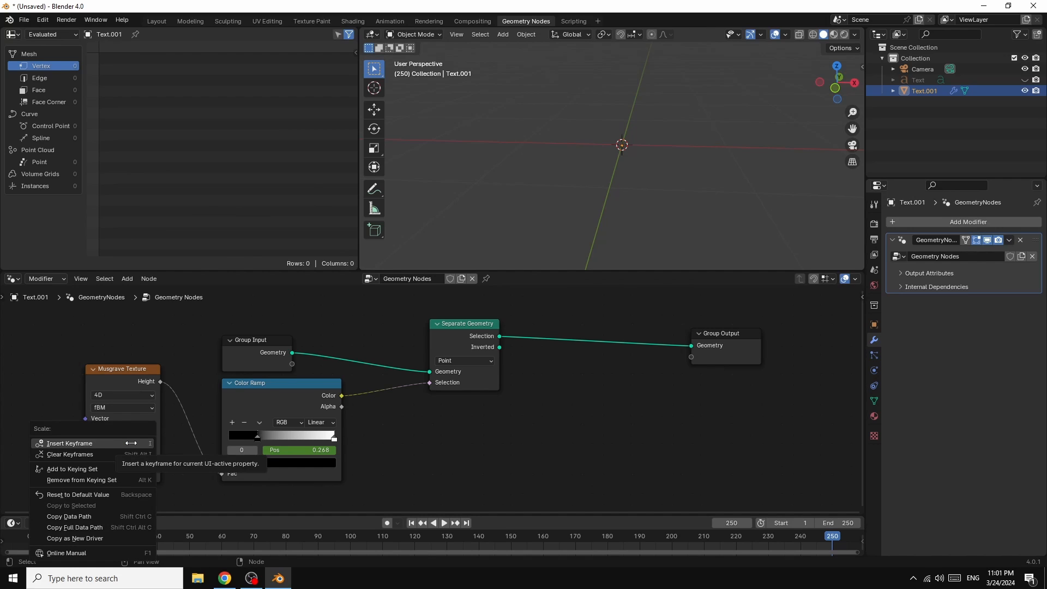
pyautogui.click(124, 444)
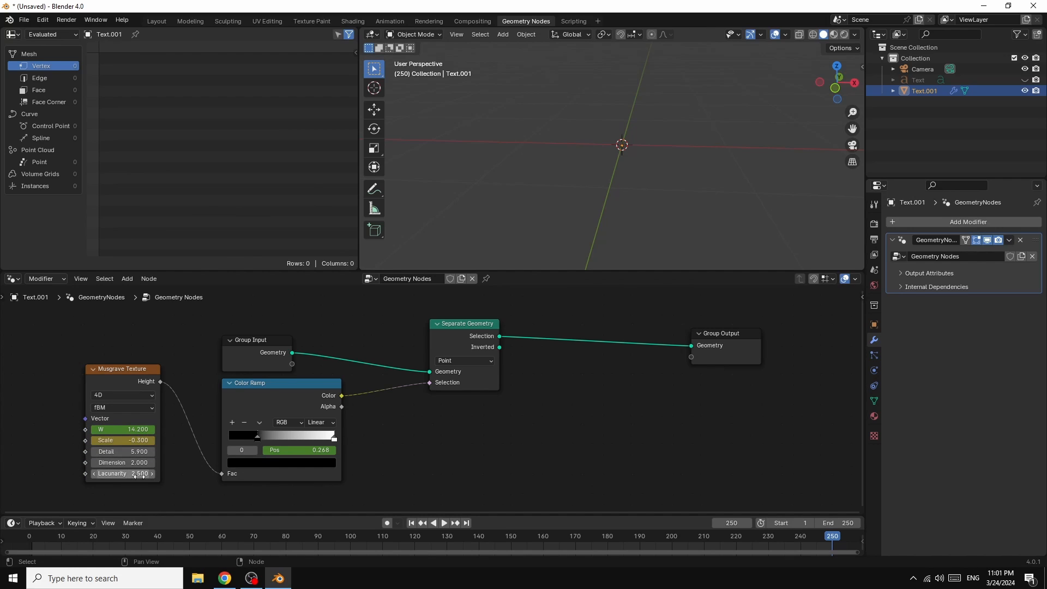
# Step: Keyframe the Color Ramp's 0.268 stop position at frame 250 and replace the Musgrave Scale keyframe there
pyautogui.rightClick(299, 453)
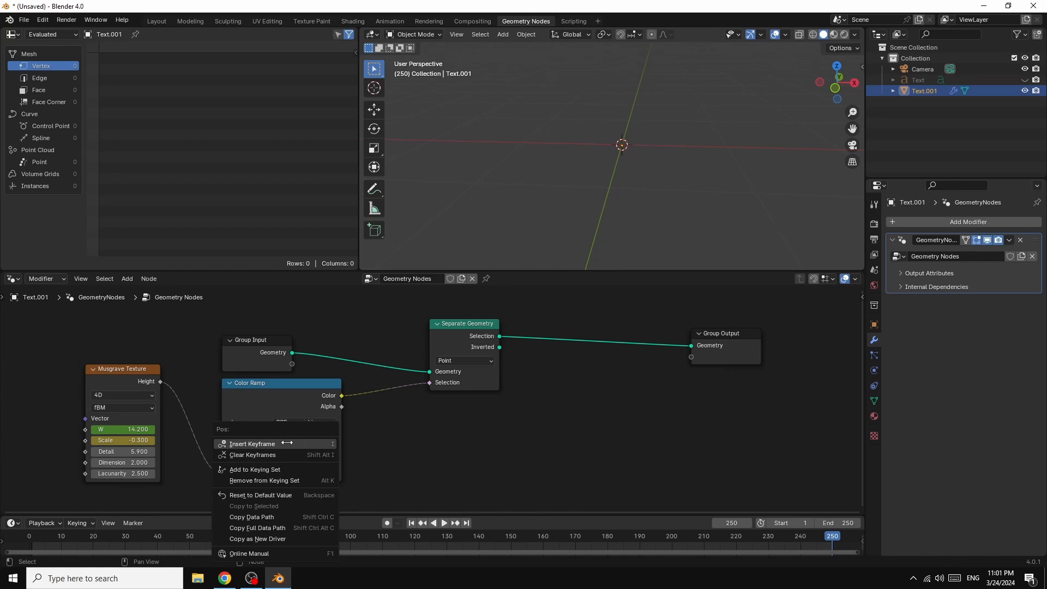
pyautogui.click(287, 442)
pyautogui.rightClick(130, 440)
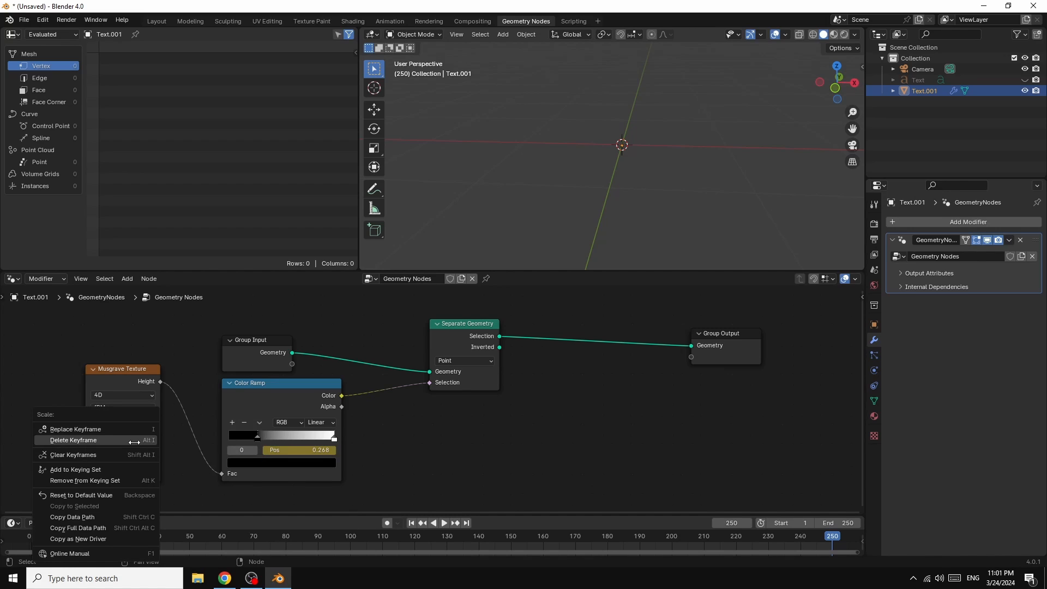
pyautogui.click(82, 429)
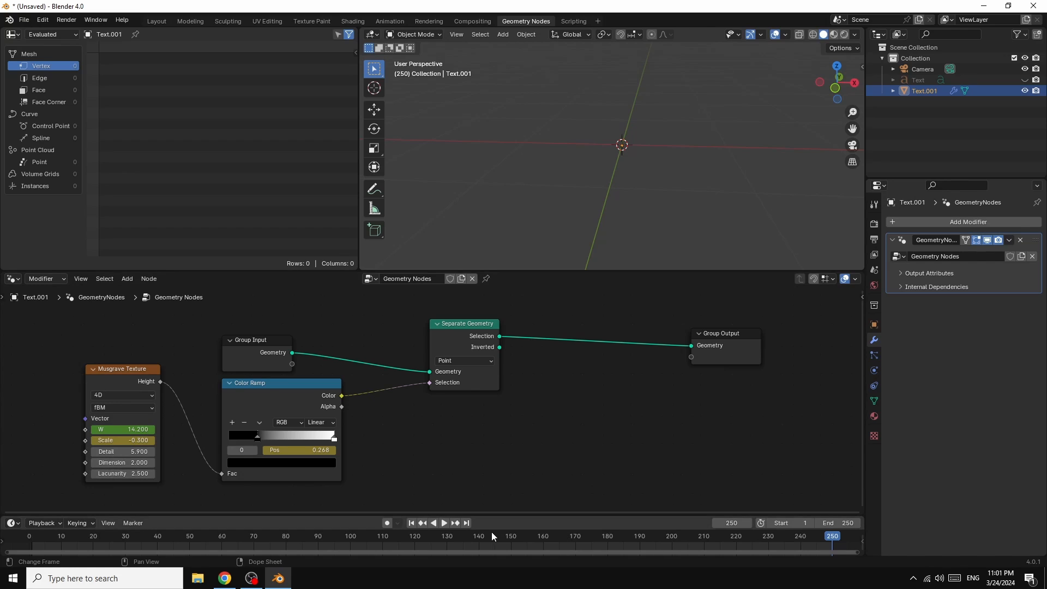
# Step: Preview the animation, unhide the original Text object and play the animation again with both objects shown
pyautogui.click(445, 523)
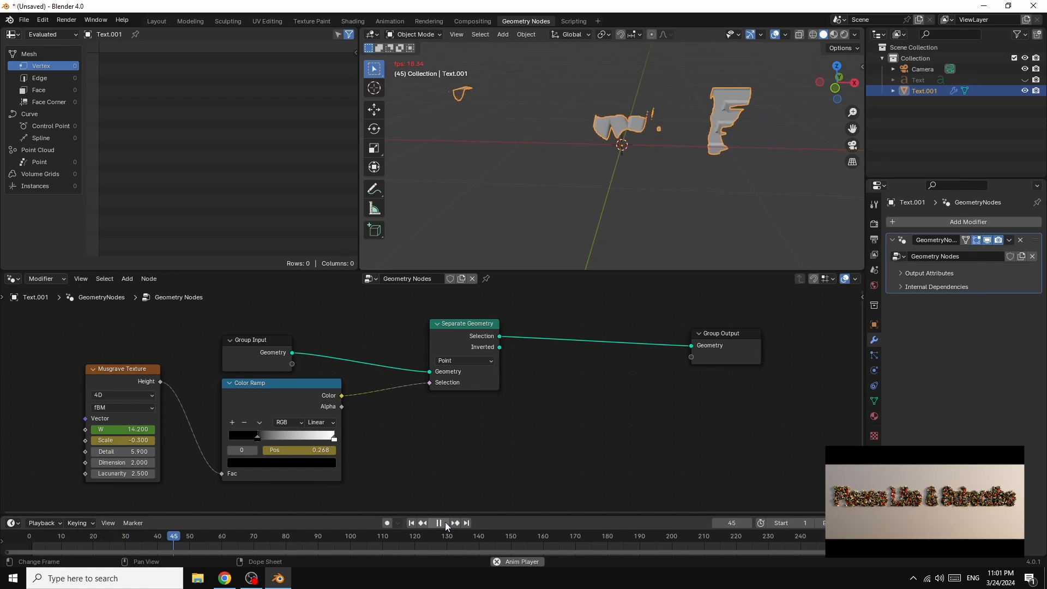
pyautogui.press('Escape')
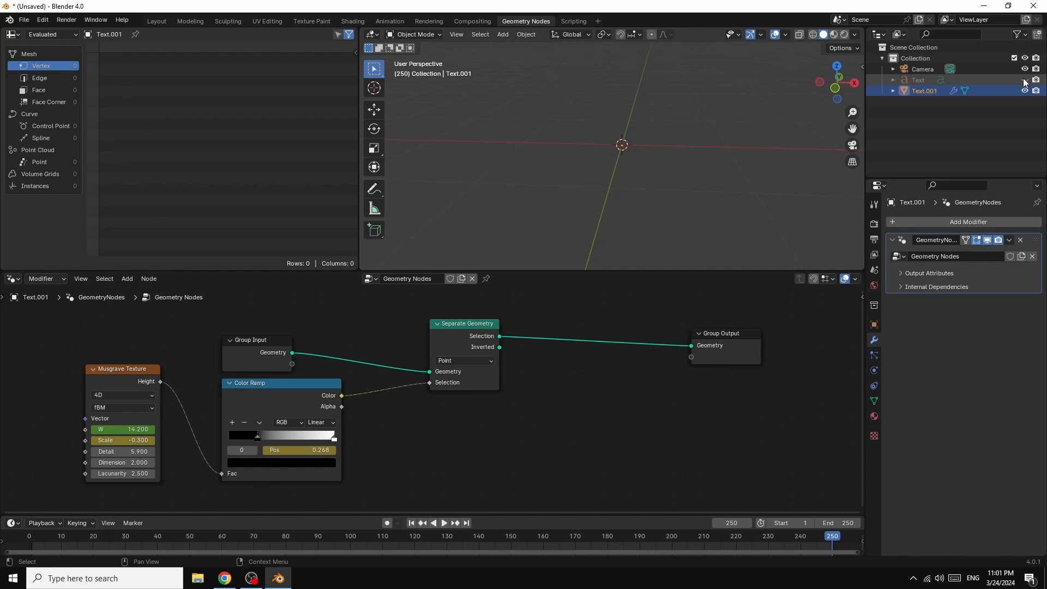
pyautogui.click(1025, 80)
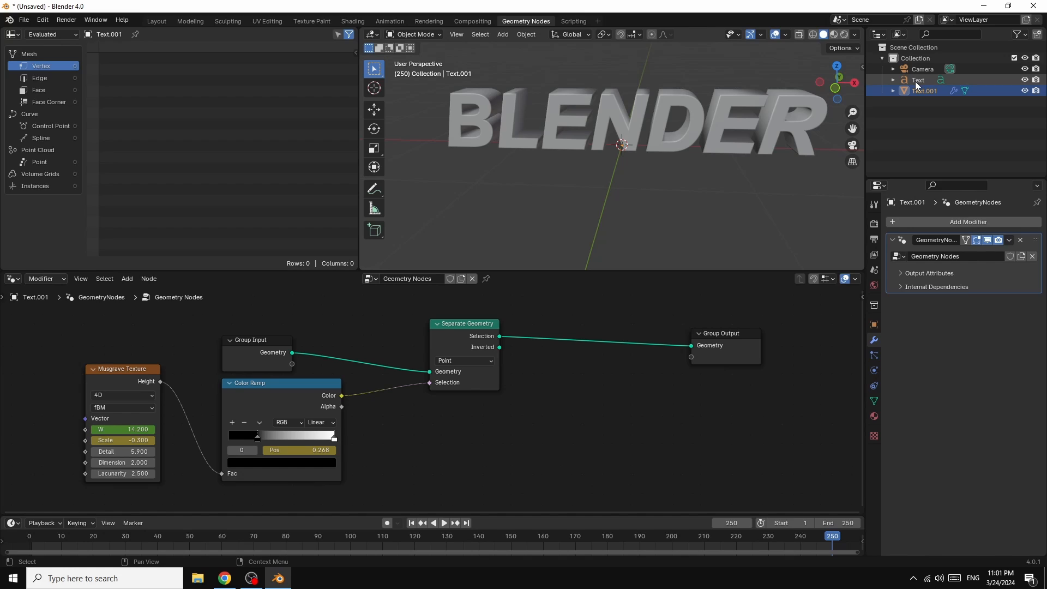
pyautogui.click(445, 522)
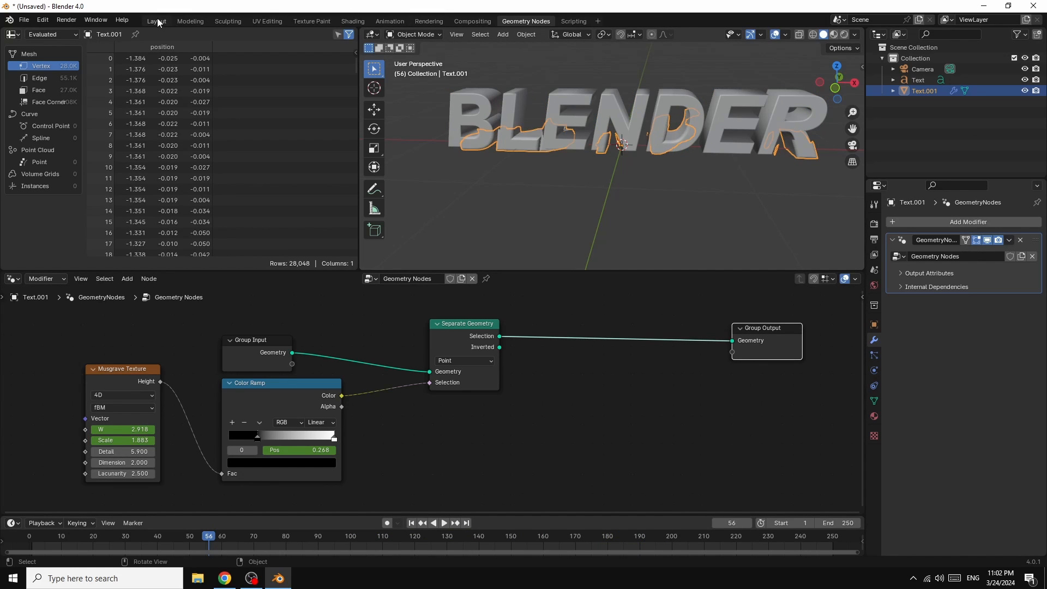
# Step: Insert a Set Shade Smooth node on the link between the Separate Geometry Selection output and Group Output
pyautogui.click(557, 337)
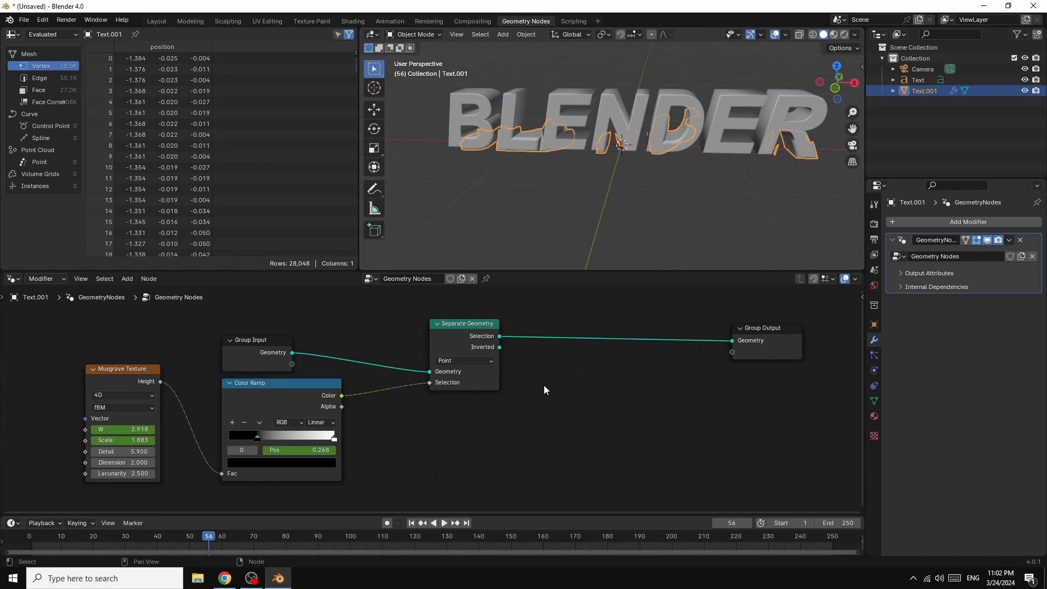
pyautogui.hotkey('shift', 'a')
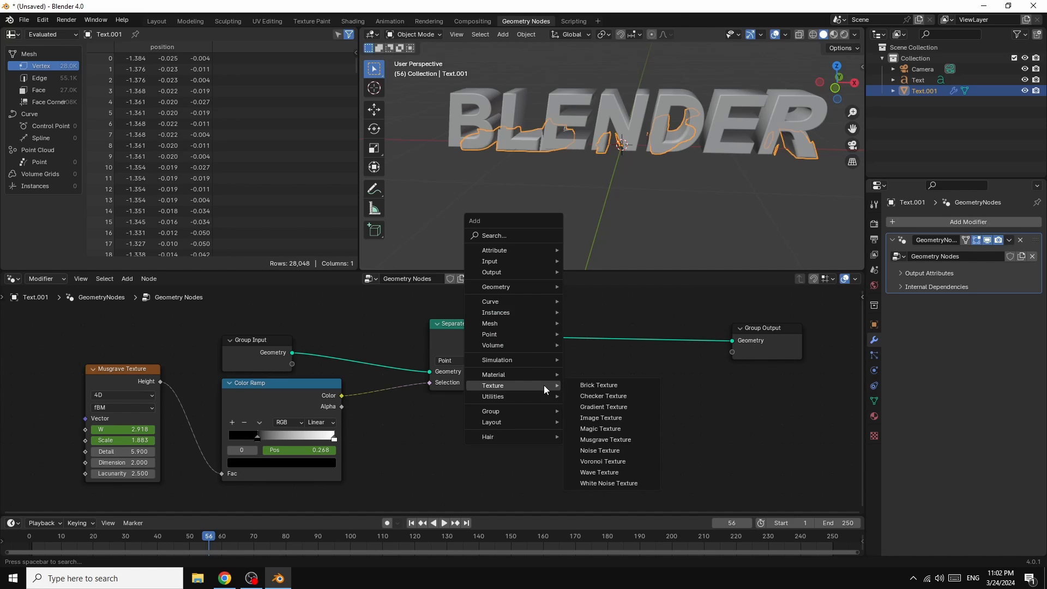
pyautogui.click(502, 235)
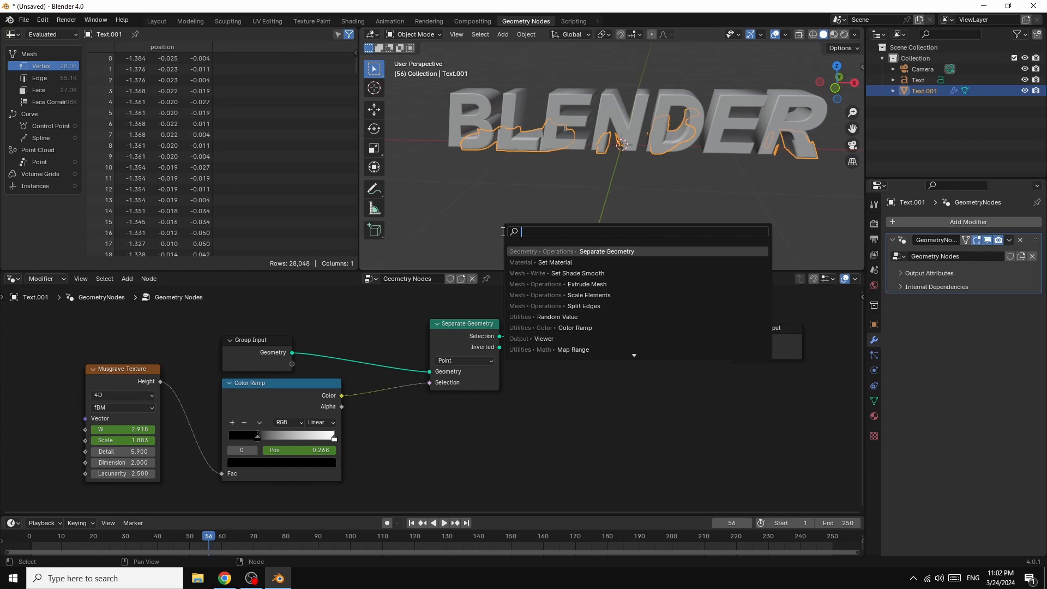
pyautogui.write('SET')
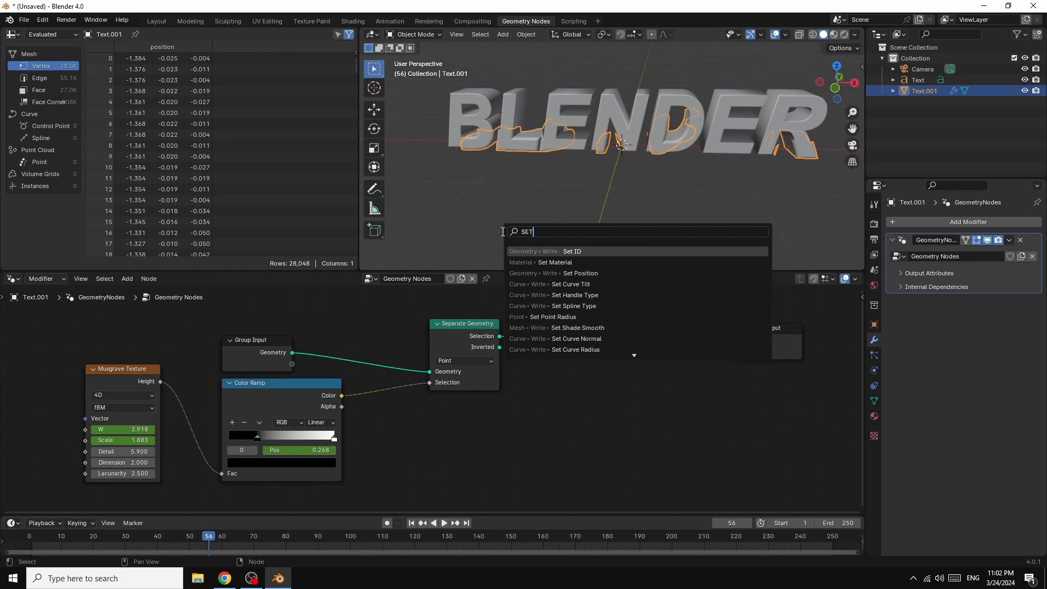
pyautogui.write(' SA')
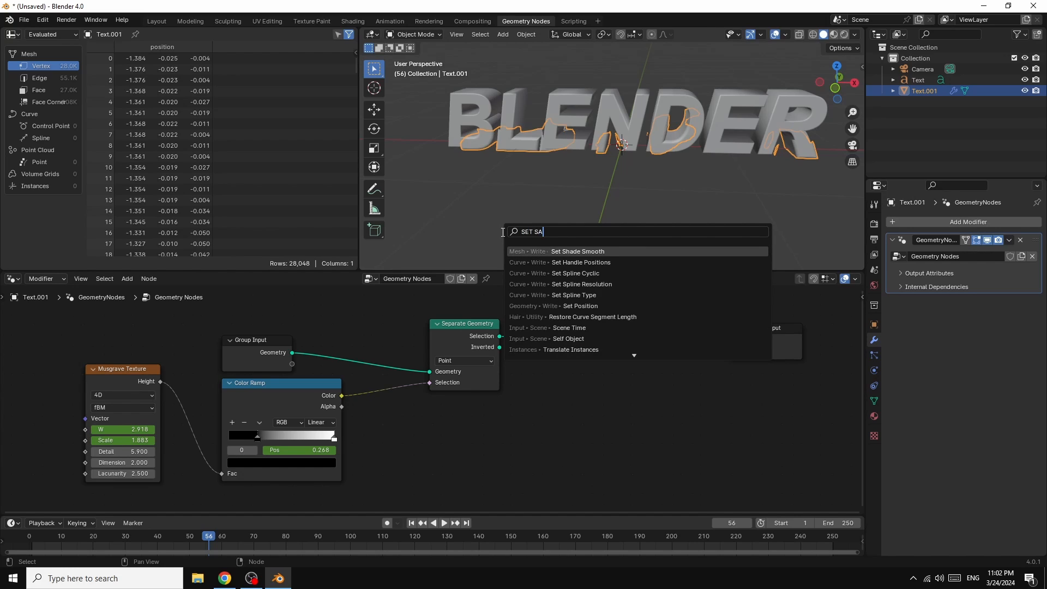
pyautogui.click(584, 251)
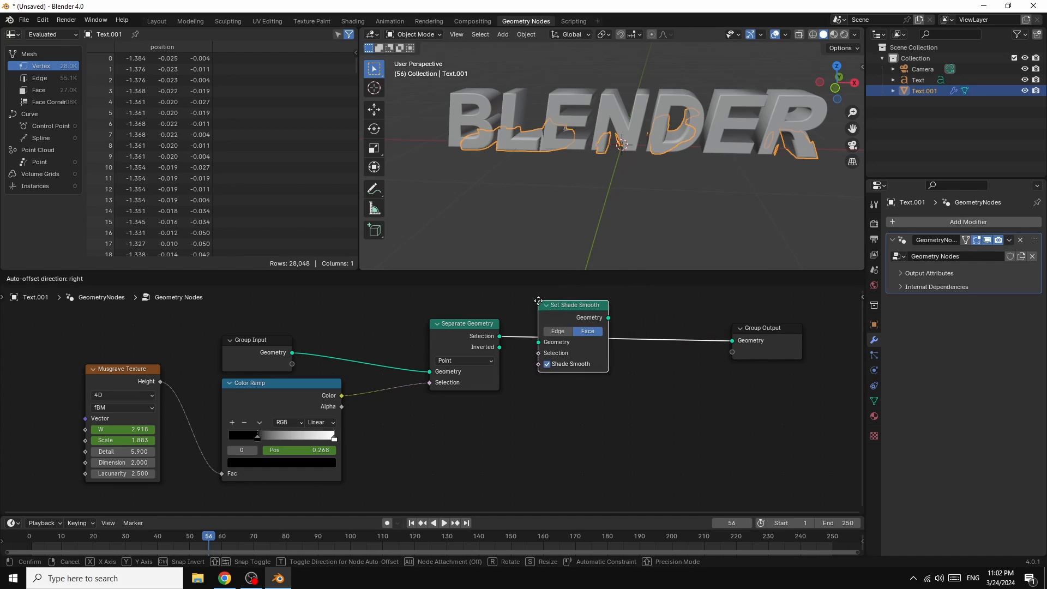
pyautogui.click(534, 321)
# Step: Insert a Set Material node between the Set Shade Smooth and Group Output nodes
pyautogui.hotkey('shift', 'a')
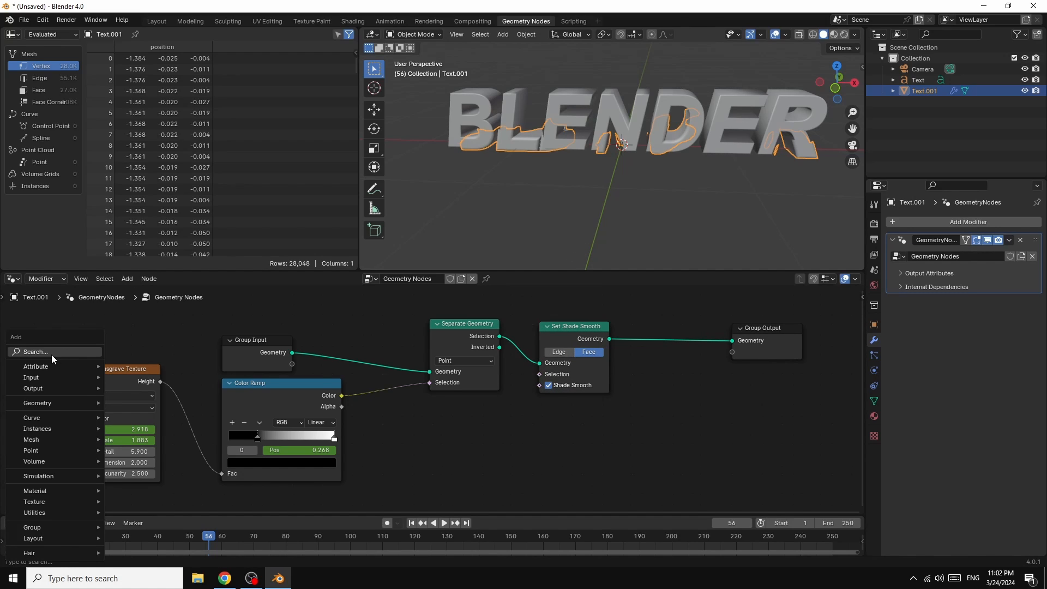
pyautogui.click(51, 354)
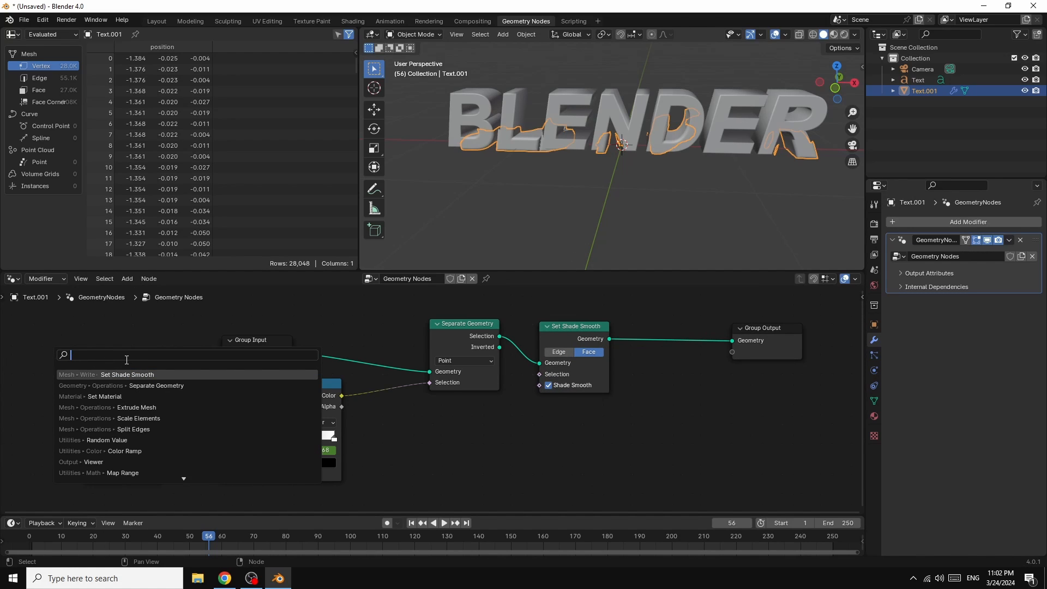
pyautogui.write('SET')
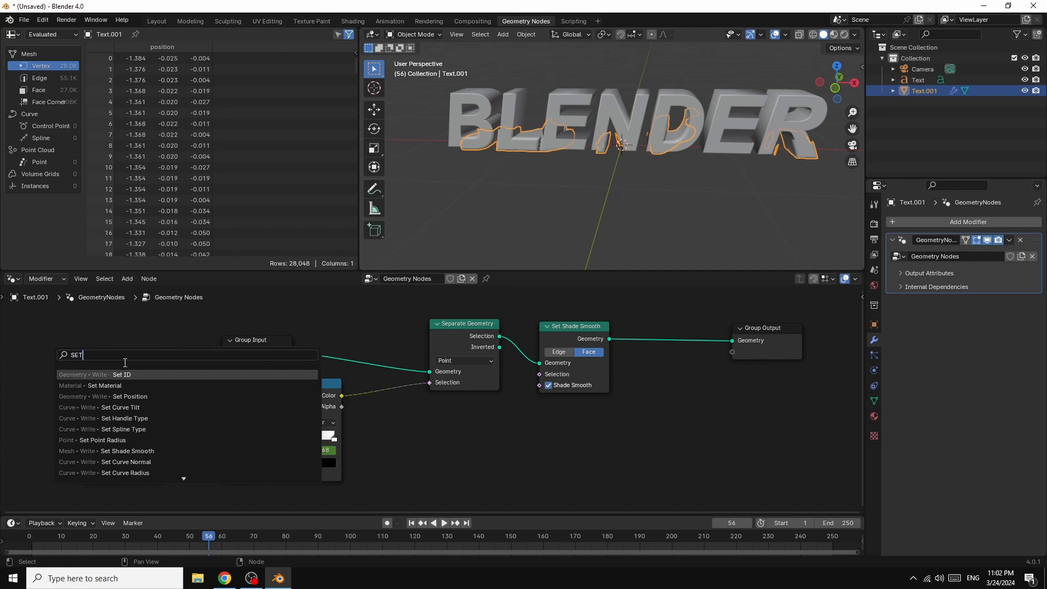
pyautogui.click(107, 385)
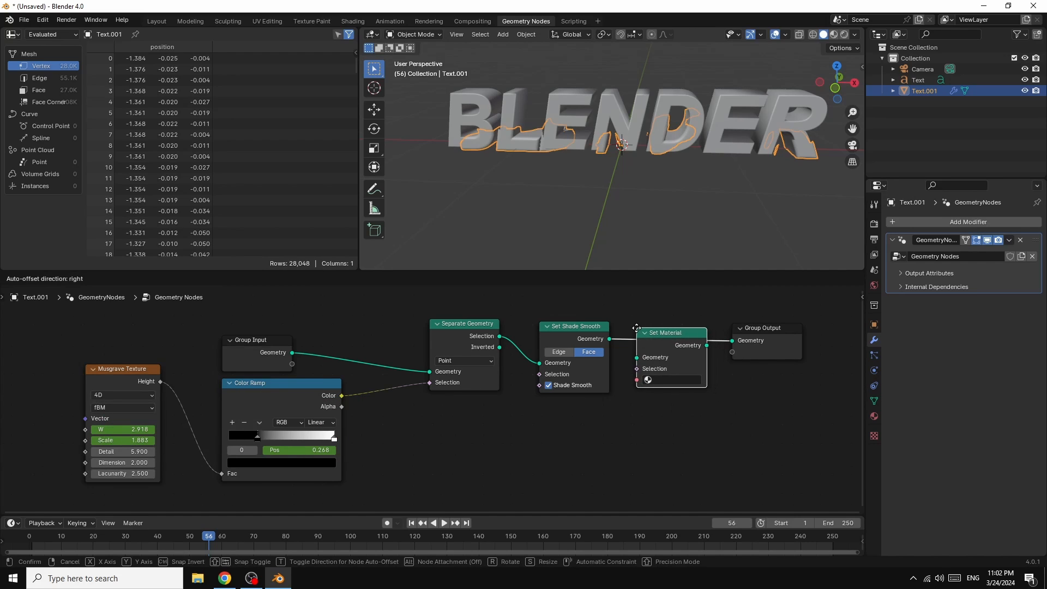
pyautogui.click(650, 327)
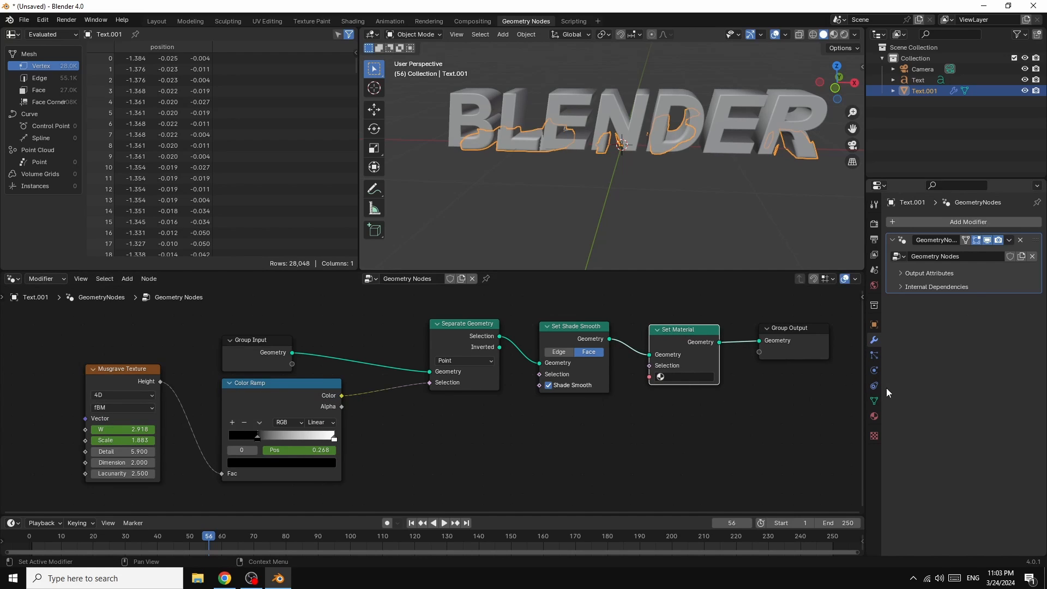
# Step: Create a new material named TEXT1 on Text.001 and assign it in the Set Material node
pyautogui.click(875, 416)
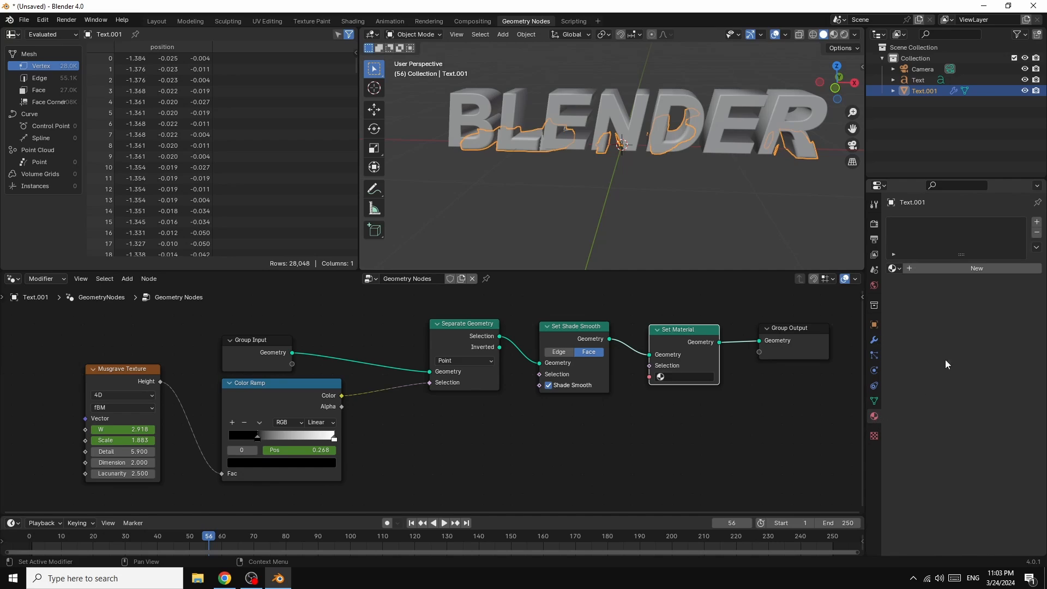
pyautogui.click(963, 269)
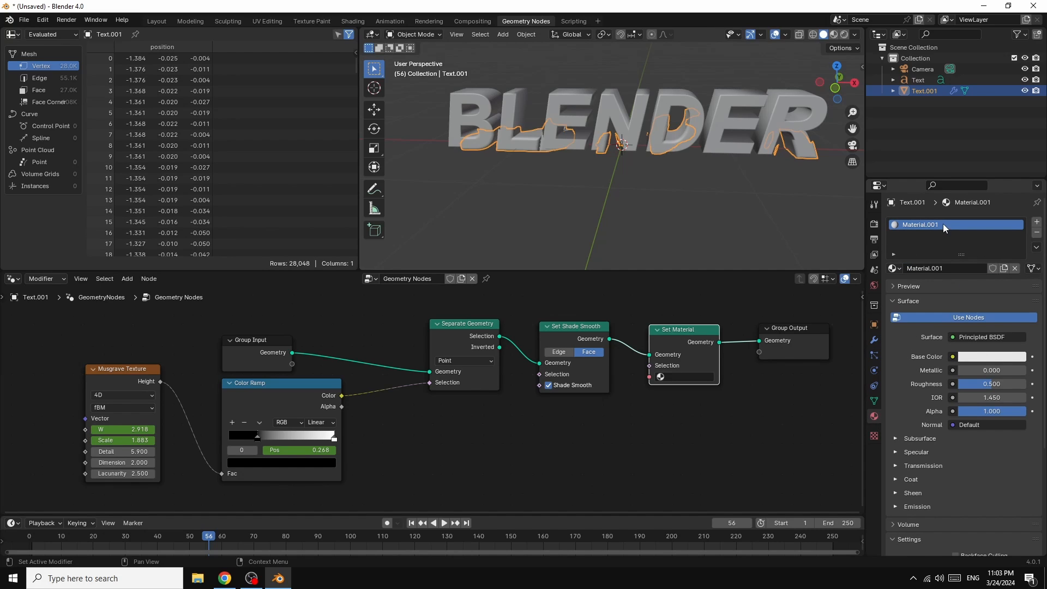
pyautogui.click(950, 268)
pyautogui.moveTo(950, 268); pyautogui.dragTo(896, 269)
pyautogui.write('TEXT1')
pyautogui.press('Return')
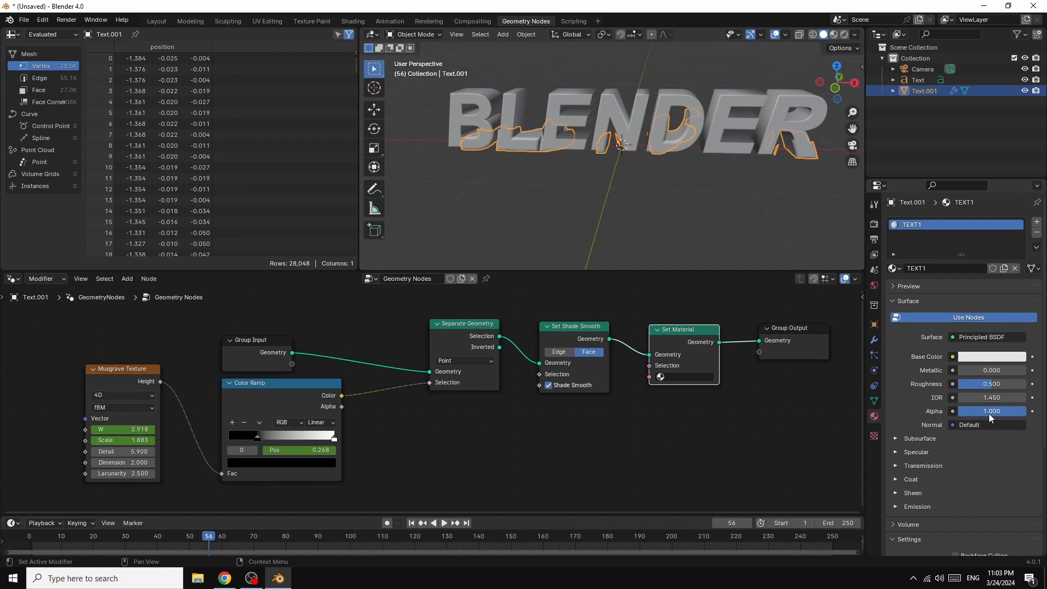
pyautogui.click(682, 377)
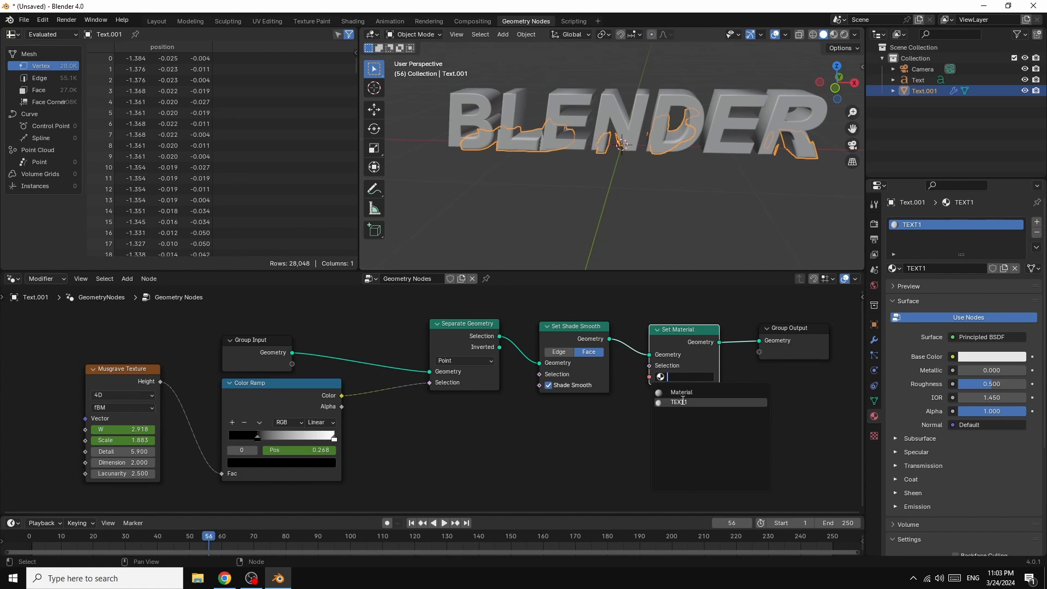
pyautogui.click(682, 402)
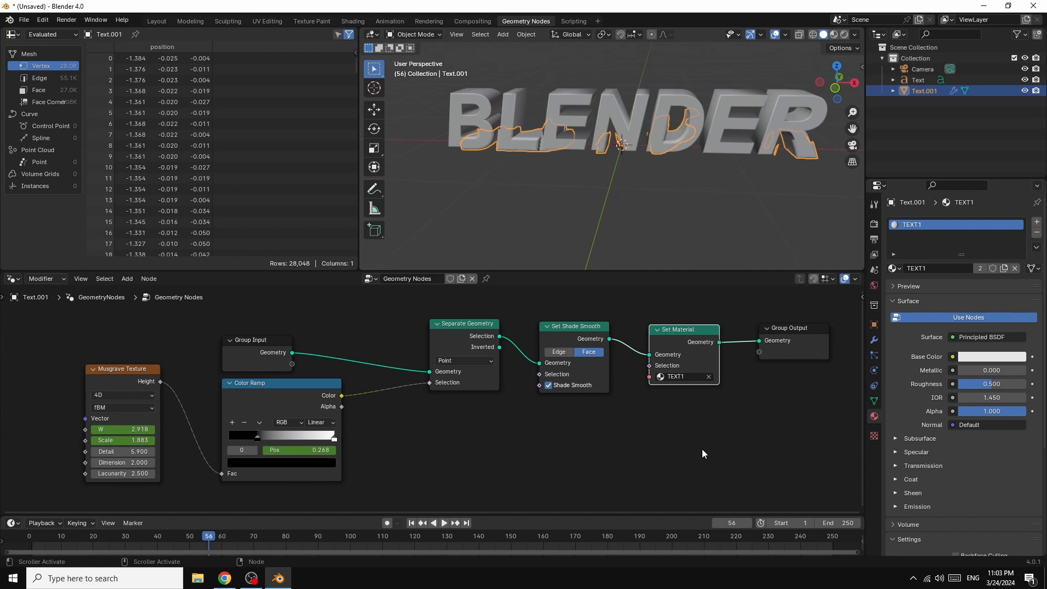
# Step: At frame 13, set the Musgrave Texture's W to 1.230 and Scale to 5.666, and keyframe both values
pyautogui.moveTo(88, 542); pyautogui.dragTo(71, 540)
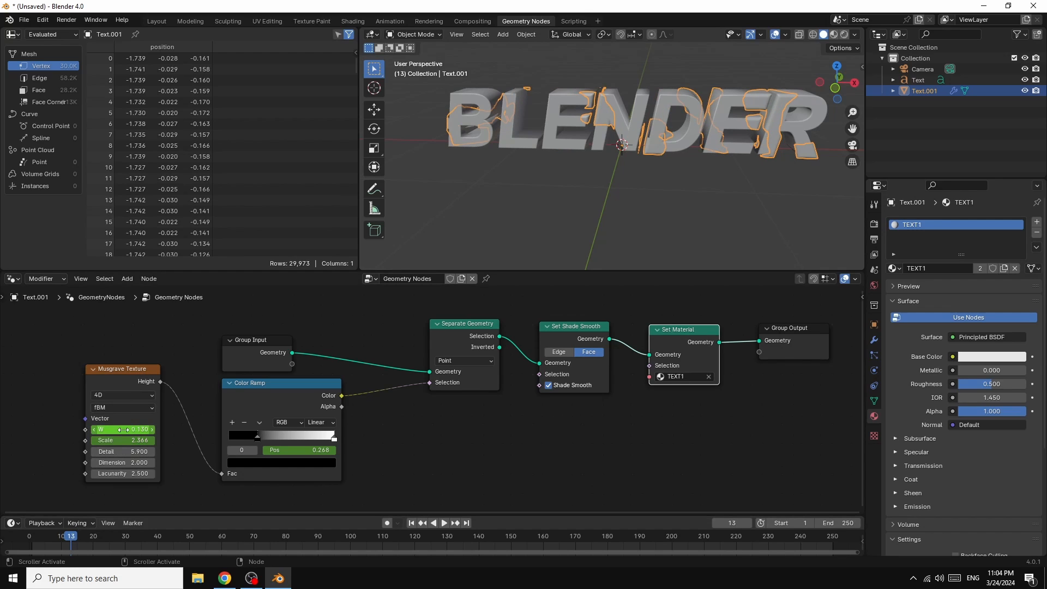
pyautogui.moveTo(130, 430); pyautogui.dragTo(190, 431)
pyautogui.moveTo(127, 443); pyautogui.dragTo(307, 443)
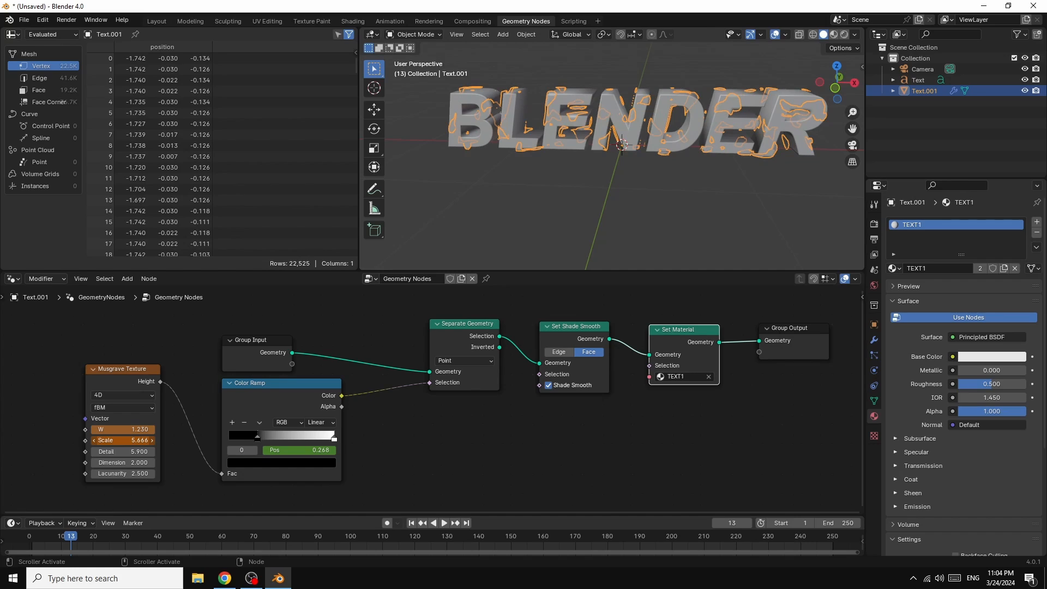
pyautogui.rightClick(133, 440)
pyautogui.click(98, 440)
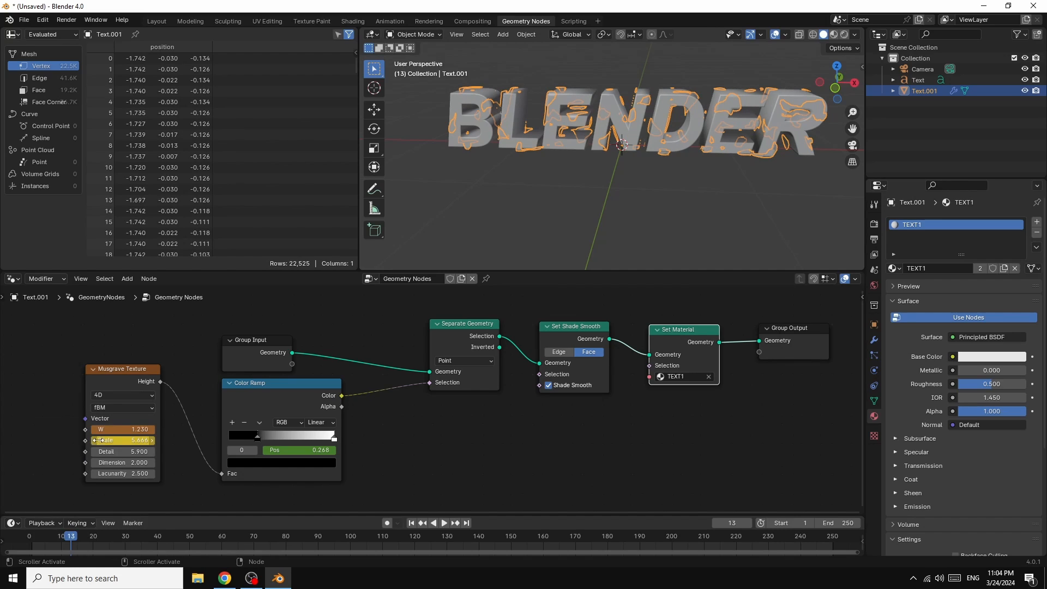
pyautogui.rightClick(104, 429)
pyautogui.click(104, 429)
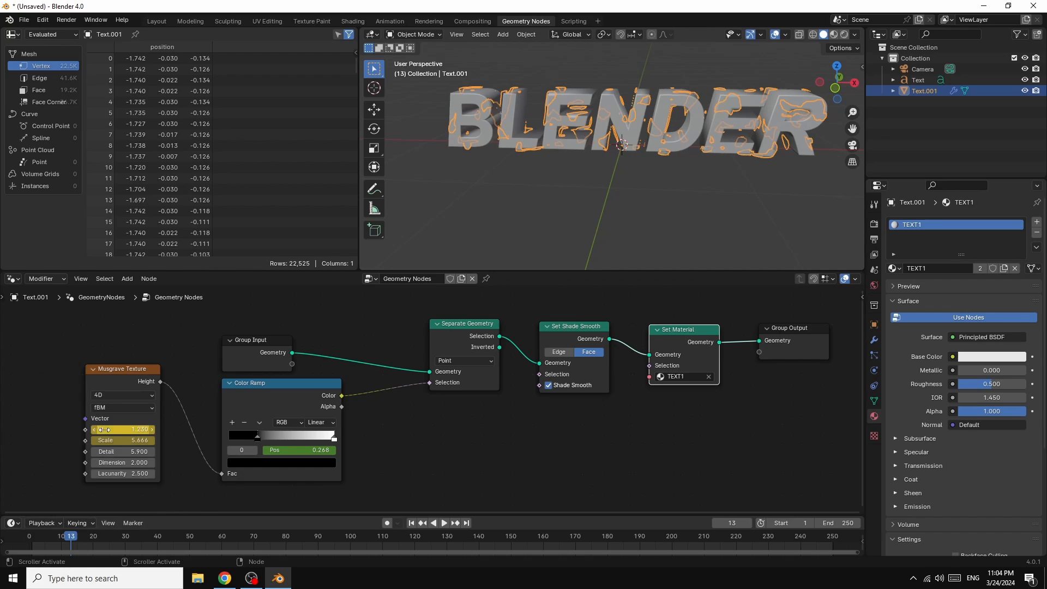
# Step: Switch to the Layout workspace and display the 3D text in Material Preview shading
pyautogui.click(156, 20)
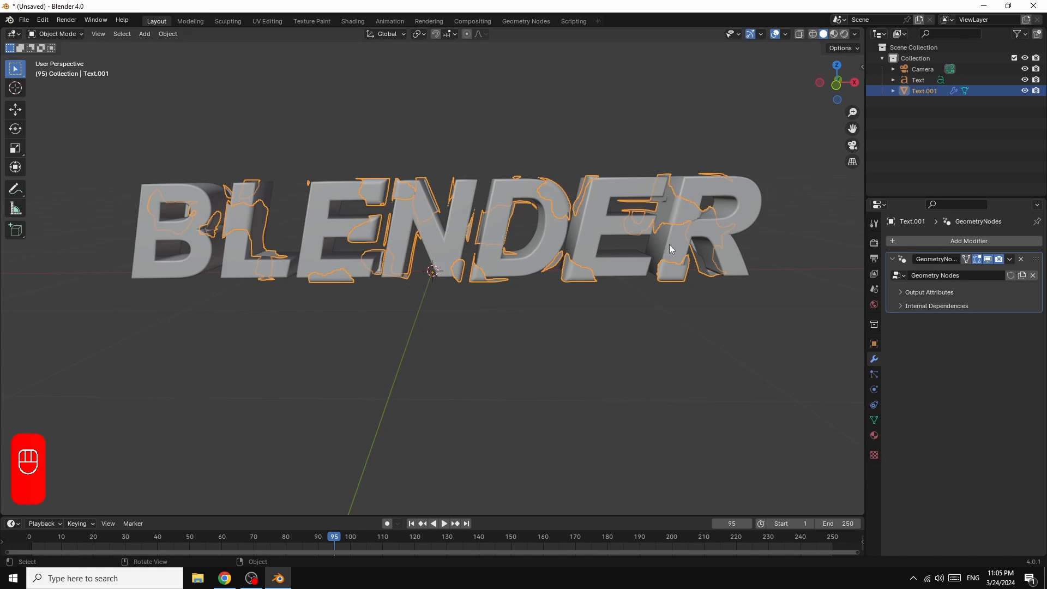
pyautogui.scroll(2, 745, 248)
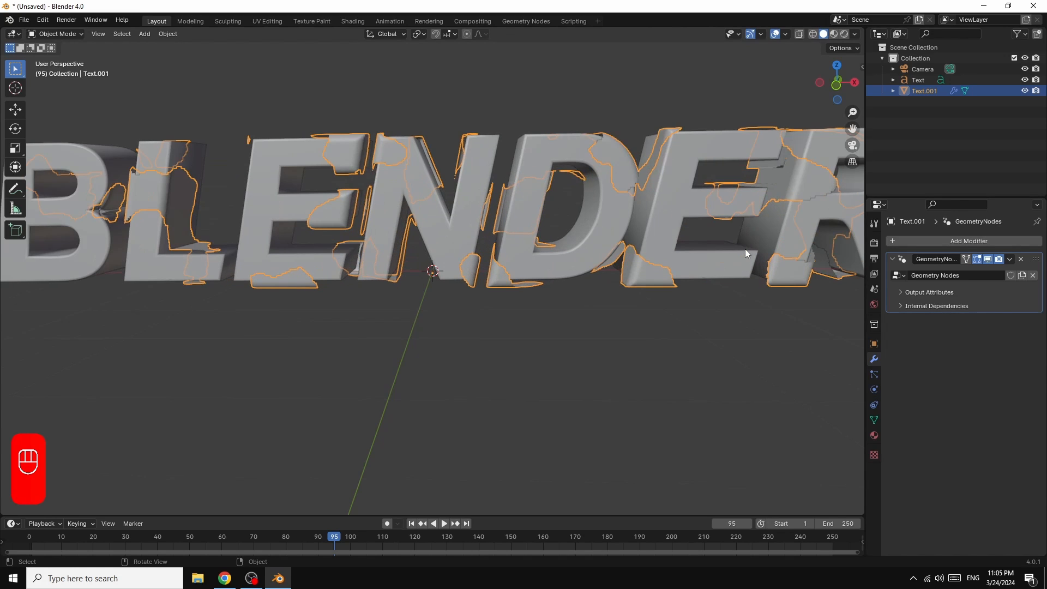
pyautogui.scroll(-2, 693, 267)
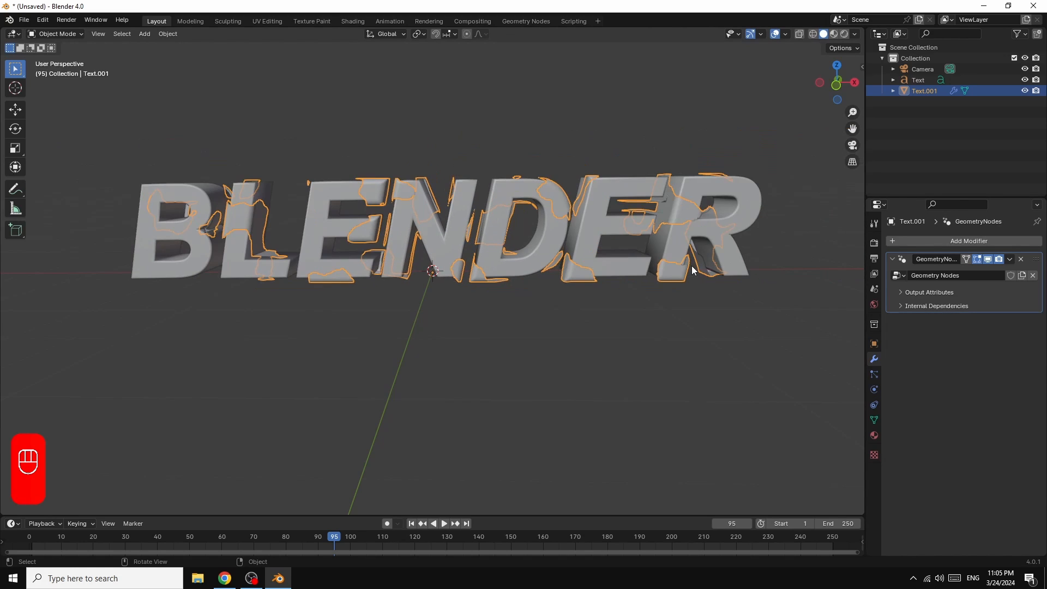
pyautogui.click(835, 34)
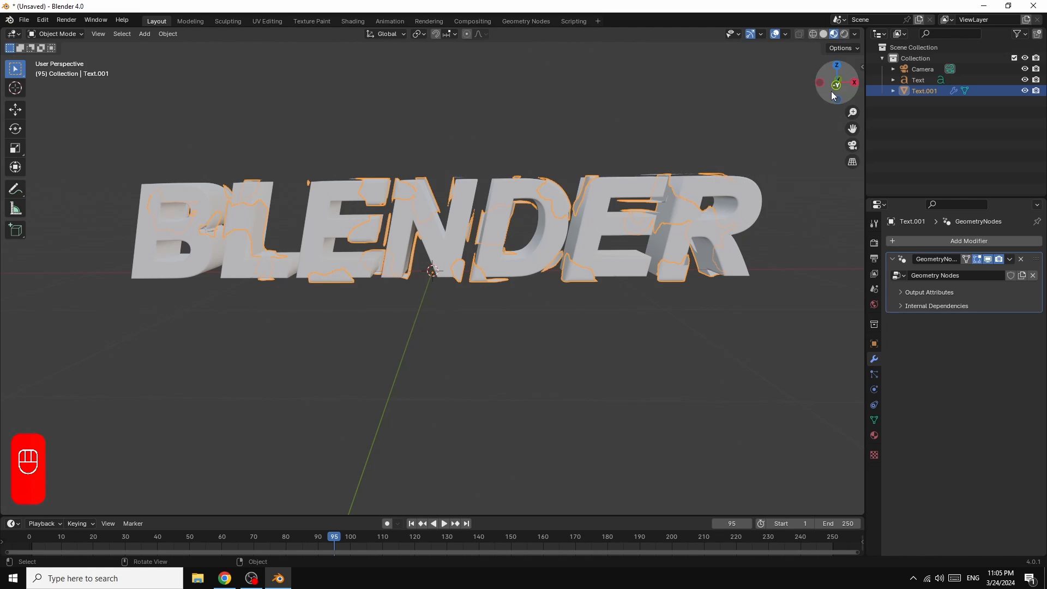
pyautogui.moveTo(839, 67)
pyautogui.mouseDown()
pyautogui.moveTo(851, 68)
pyautogui.moveTo(830, 68)
pyautogui.mouseUp()
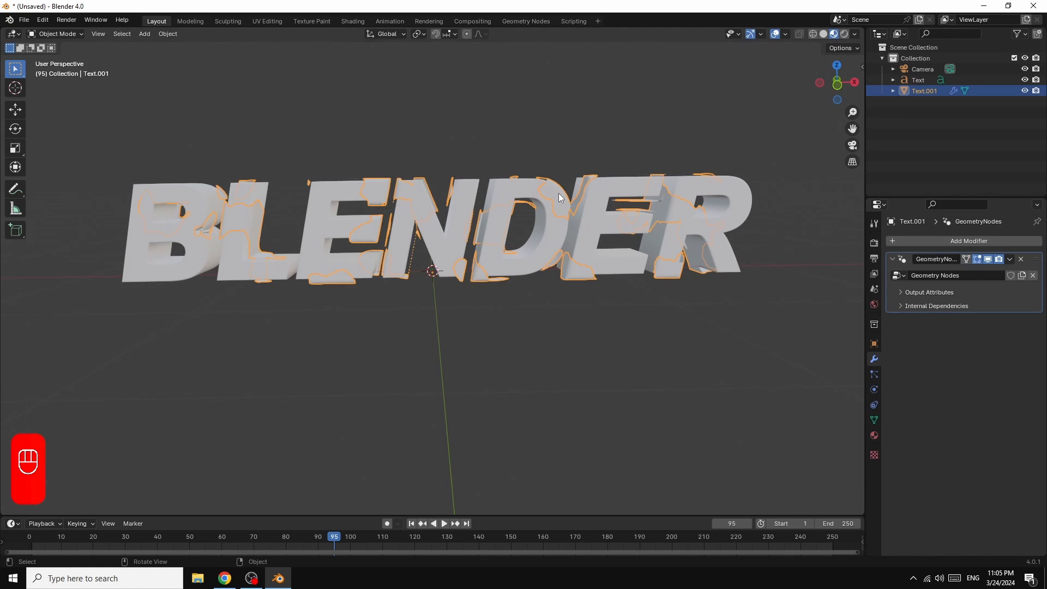
# Step: Add a Solidify modifier to Text.001 with a thickness of 0.02 m and collapse its settings
pyautogui.click(957, 240)
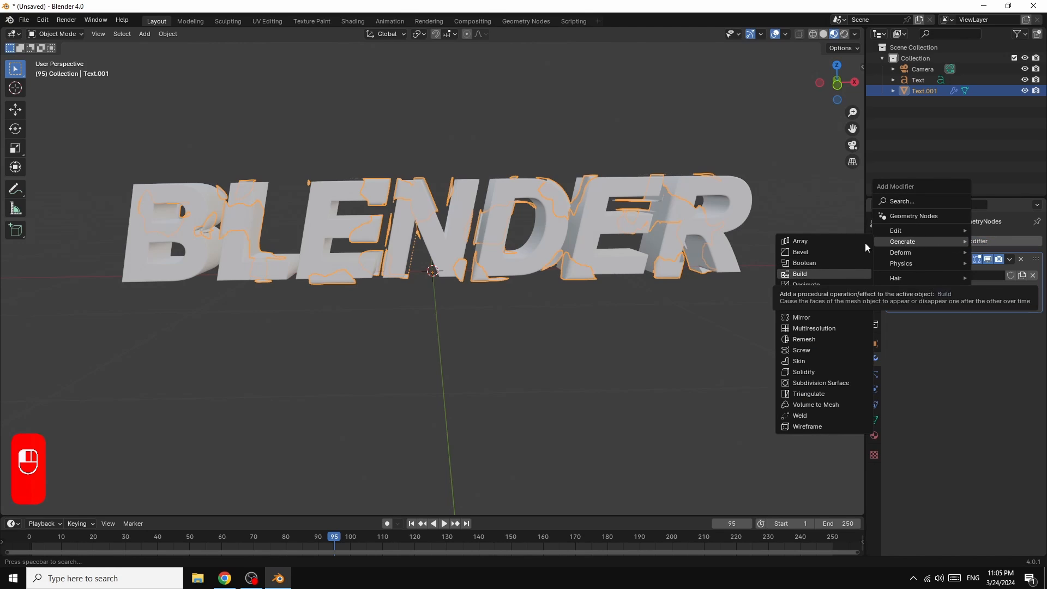
pyautogui.click(804, 372)
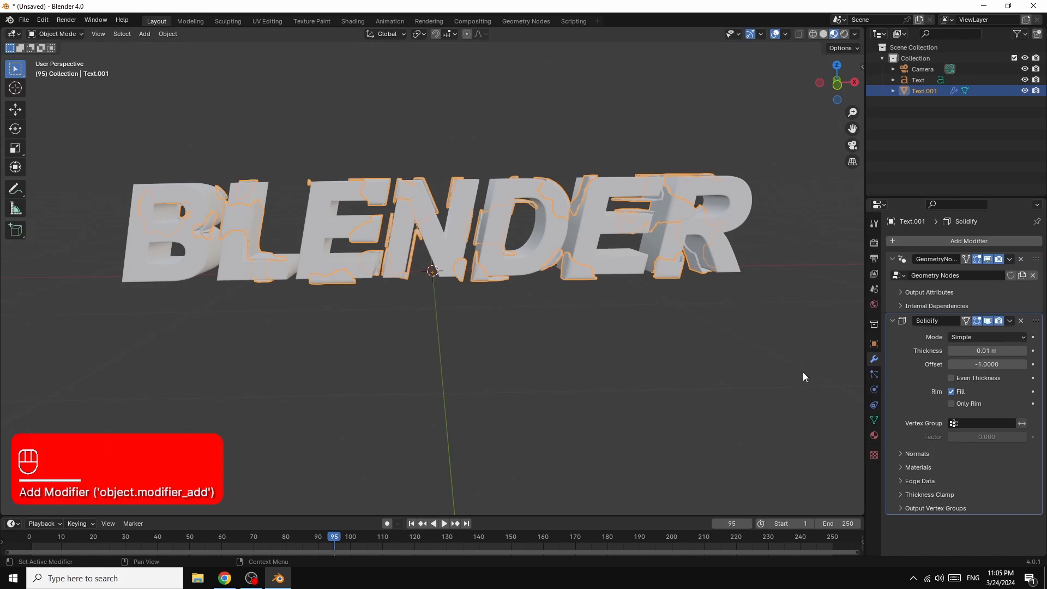
pyautogui.click(1023, 351)
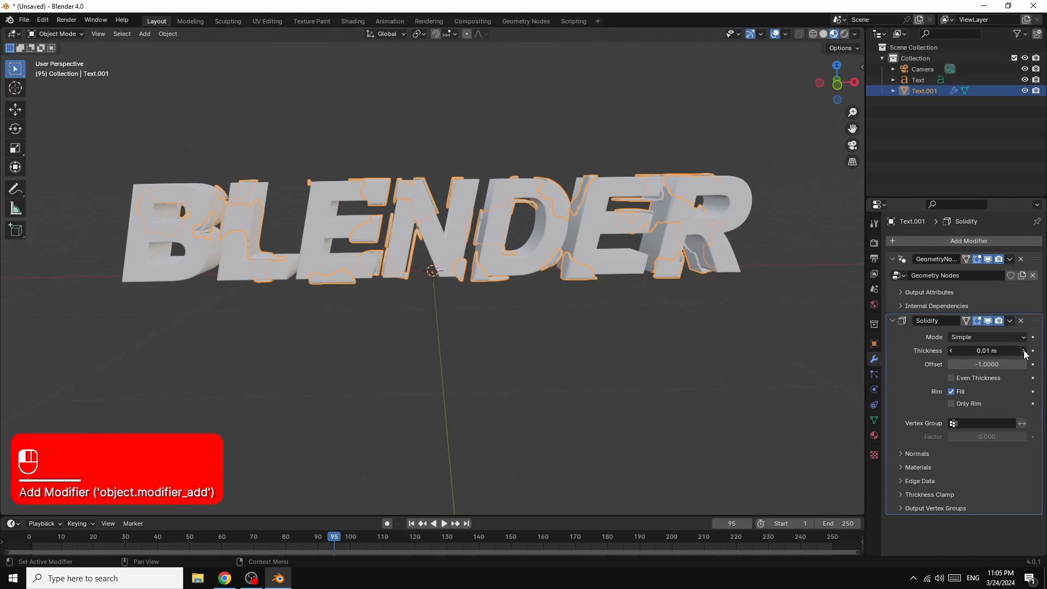
pyautogui.click(1022, 351)
pyautogui.click(1023, 351)
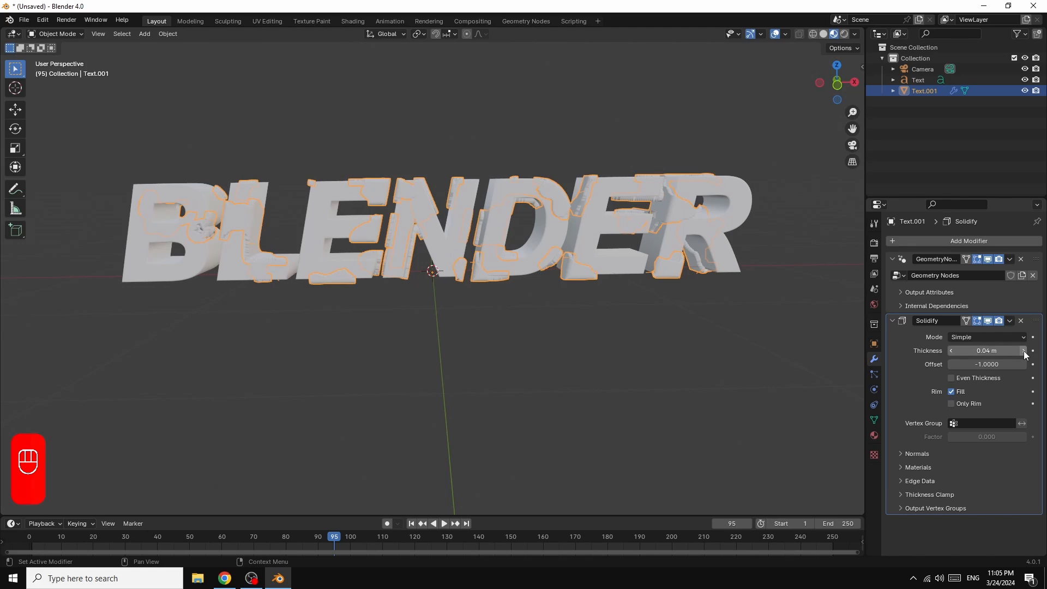
pyautogui.click(1023, 351)
pyautogui.click(952, 351)
pyautogui.click(951, 351)
pyautogui.click(951, 351)
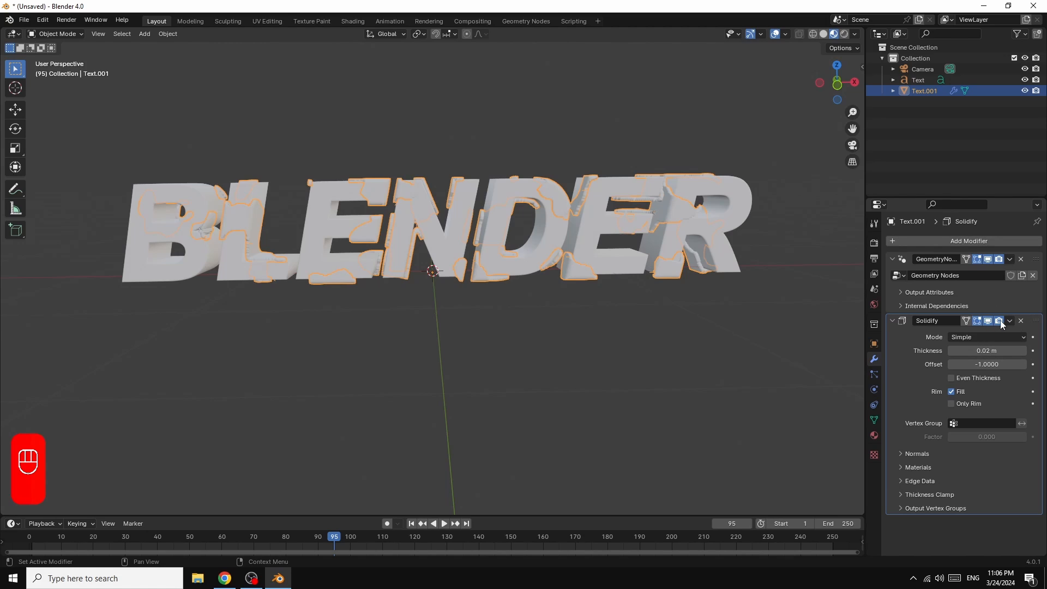
pyautogui.click(892, 320)
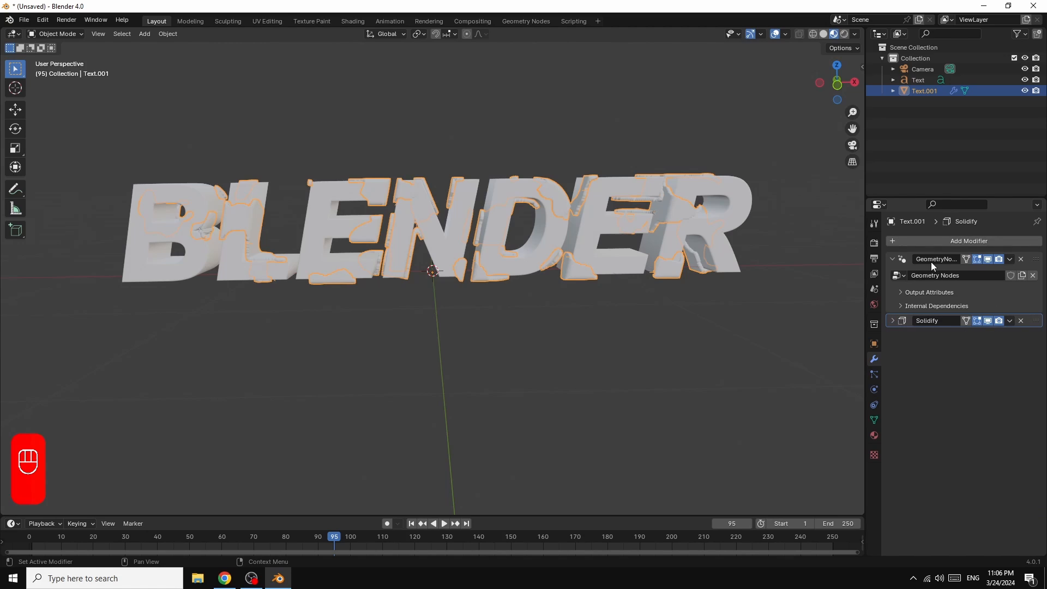
# Step: Add a Smooth deform modifier to Text.001 below its Solidify modifier
pyautogui.click(971, 242)
pyautogui.moveTo(970, 240)
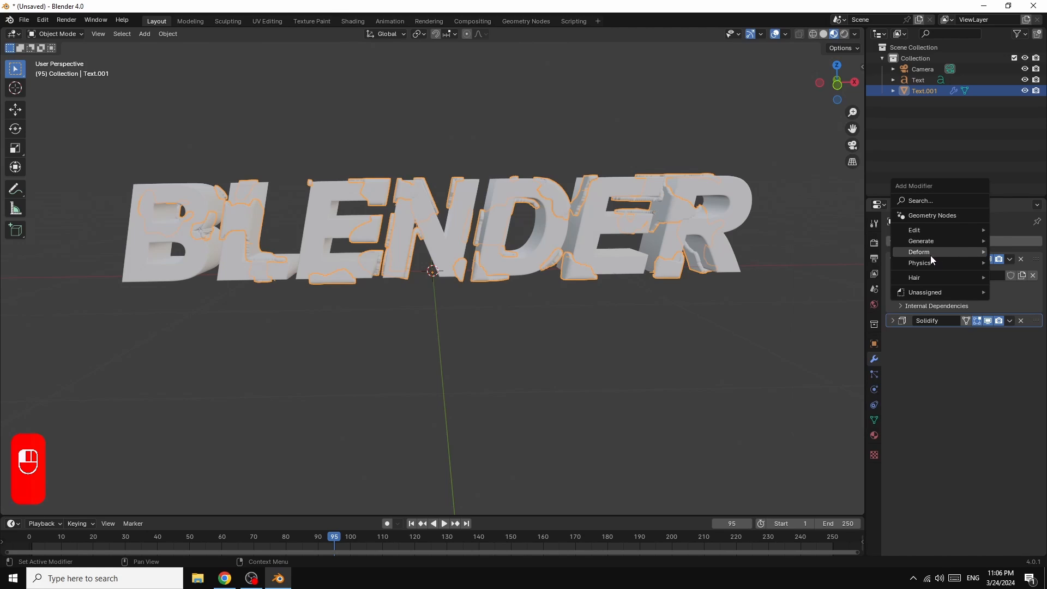
pyautogui.moveTo(940, 254)
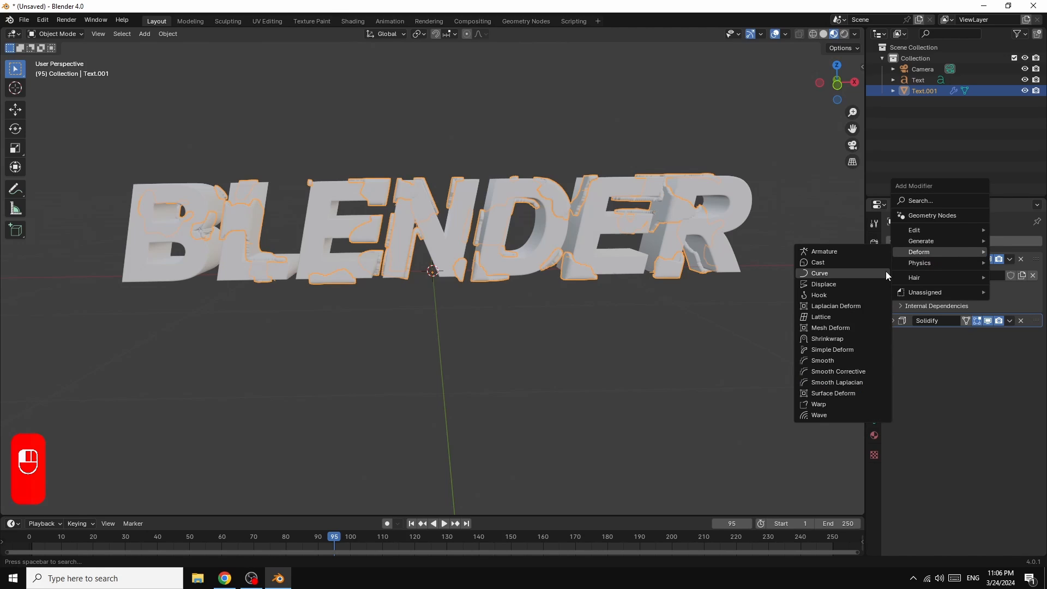
pyautogui.click(824, 360)
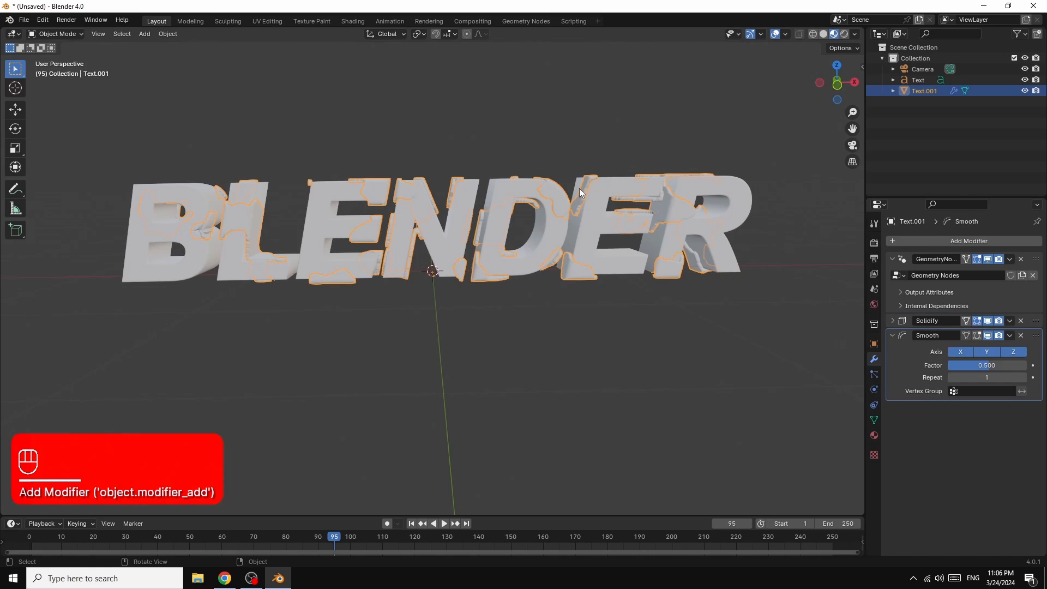
# Step: Set the Smooth modifier's Repeat to 8 and its Factor to 1.724
pyautogui.scroll(4, 797, 208)
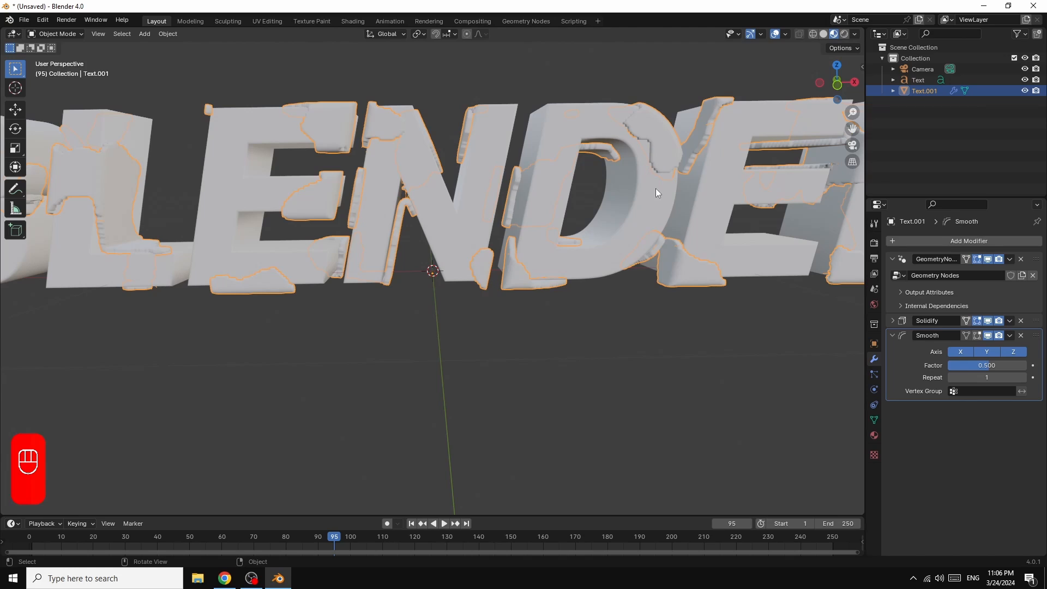
pyautogui.click(1023, 377)
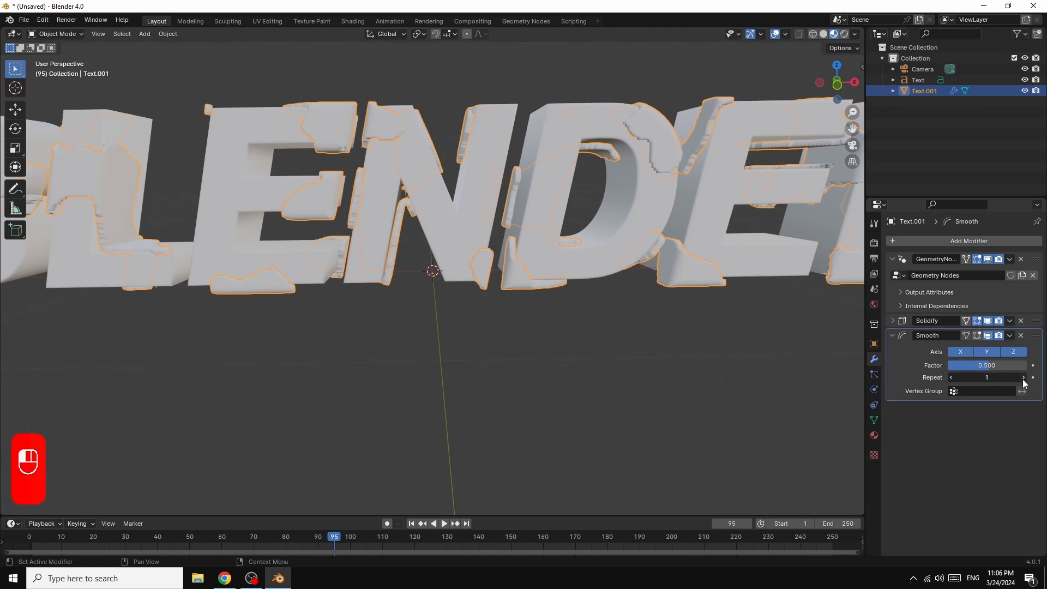
pyautogui.click(1023, 377)
pyautogui.click(1023, 377)
pyautogui.click(1022, 378)
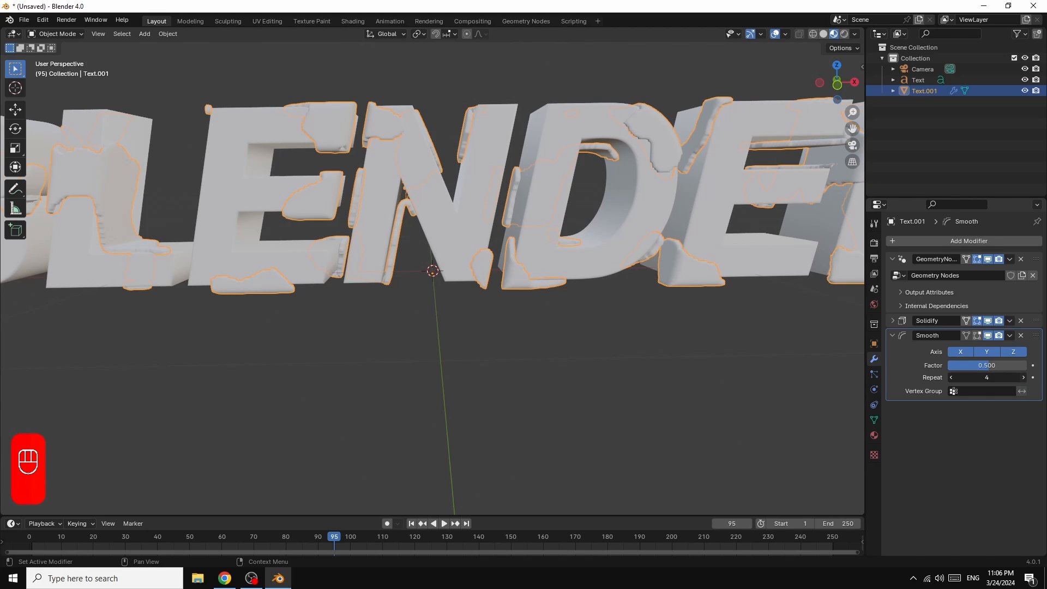
pyautogui.click(1022, 378)
pyautogui.click(1023, 377)
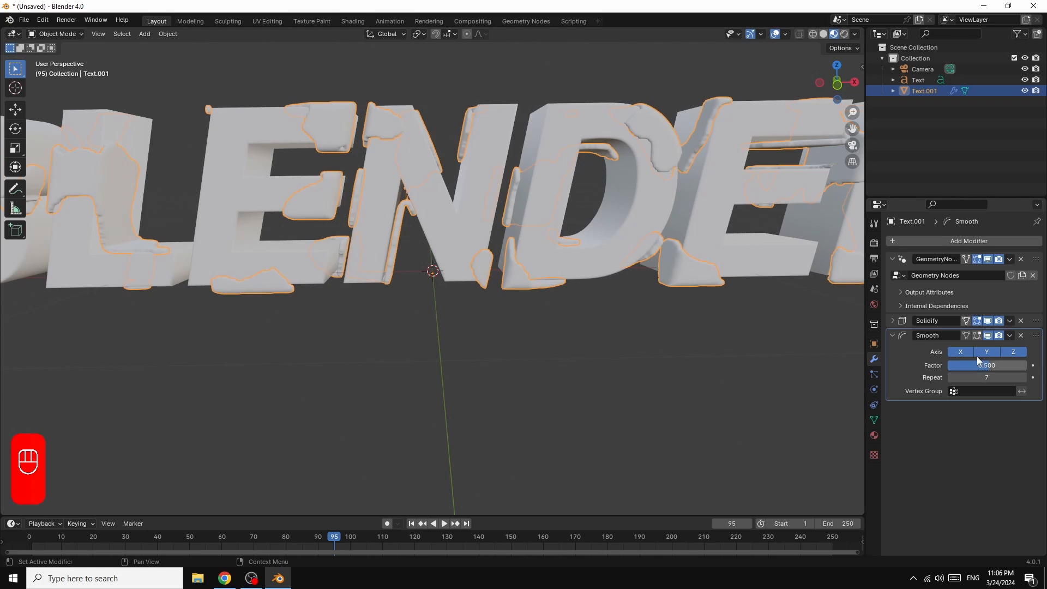
pyautogui.click(1023, 378)
pyautogui.moveTo(986, 368)
pyautogui.mouseDown()
pyautogui.moveTo(1016, 368)
pyautogui.moveTo(1003, 368)
pyautogui.mouseUp()
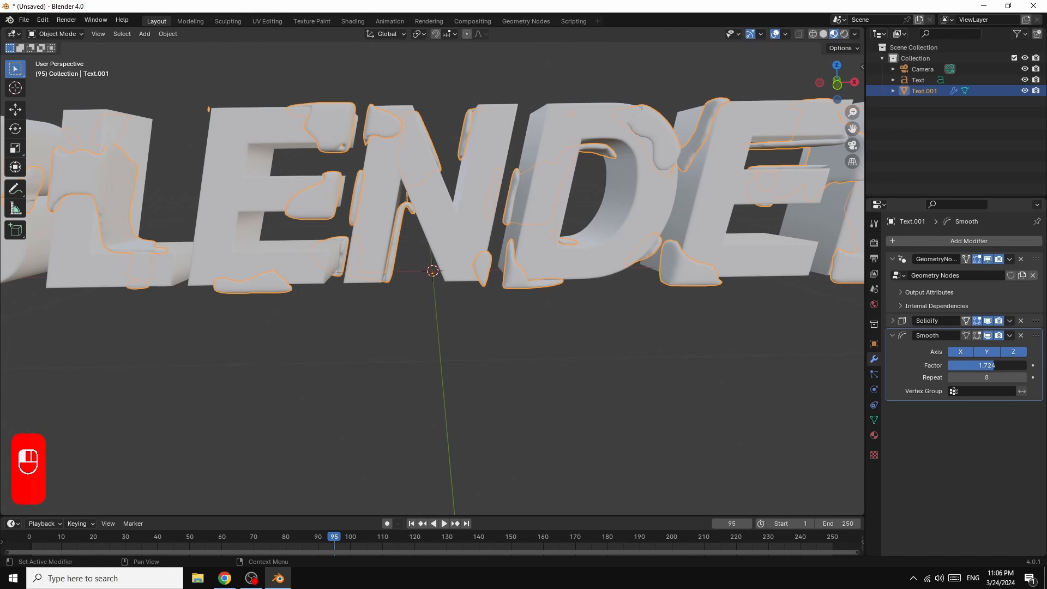
pyautogui.moveTo(1004, 368); pyautogui.dragTo(994, 365)
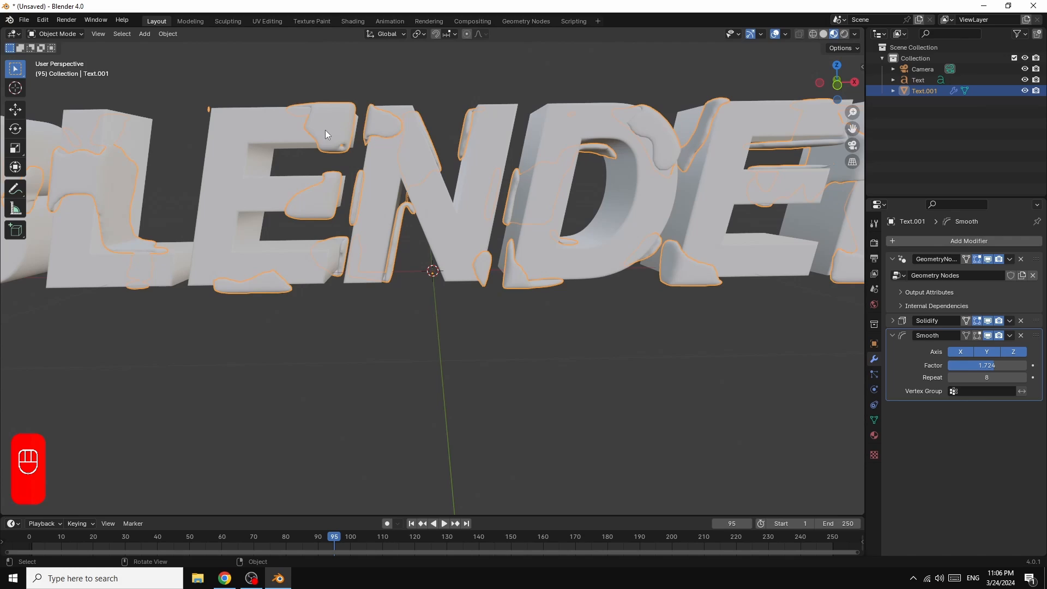
# Step: Go to frame 159 and split the 3D viewport horizontally, turning the lower half into a Shader Editor with the TEXT1 nodes in view
pyautogui.moveTo(545, 544); pyautogui.dragTo(539, 545)
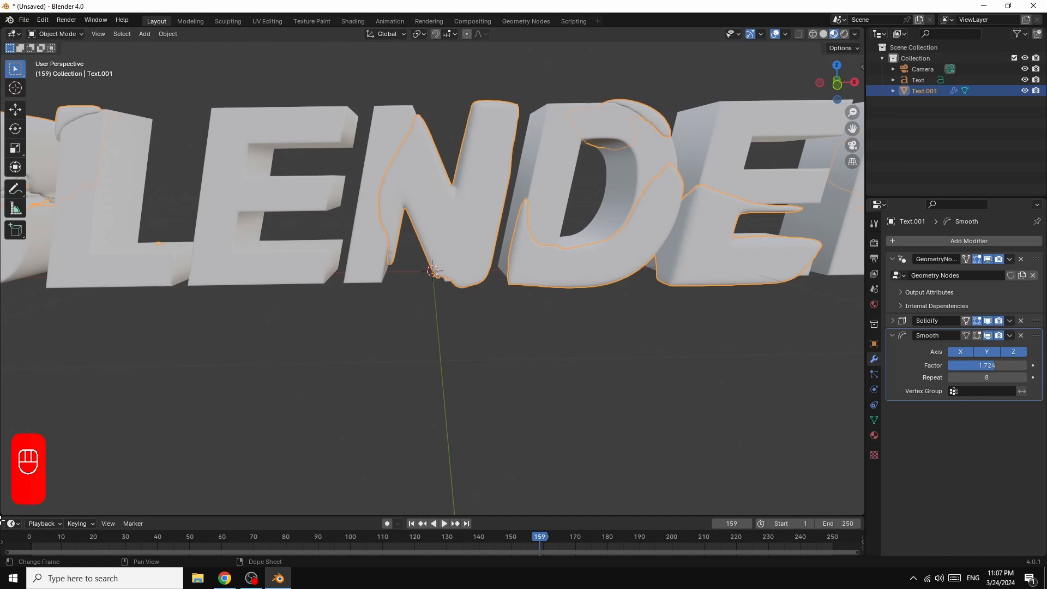
pyautogui.moveTo(4, 514); pyautogui.dragTo(49, 267)
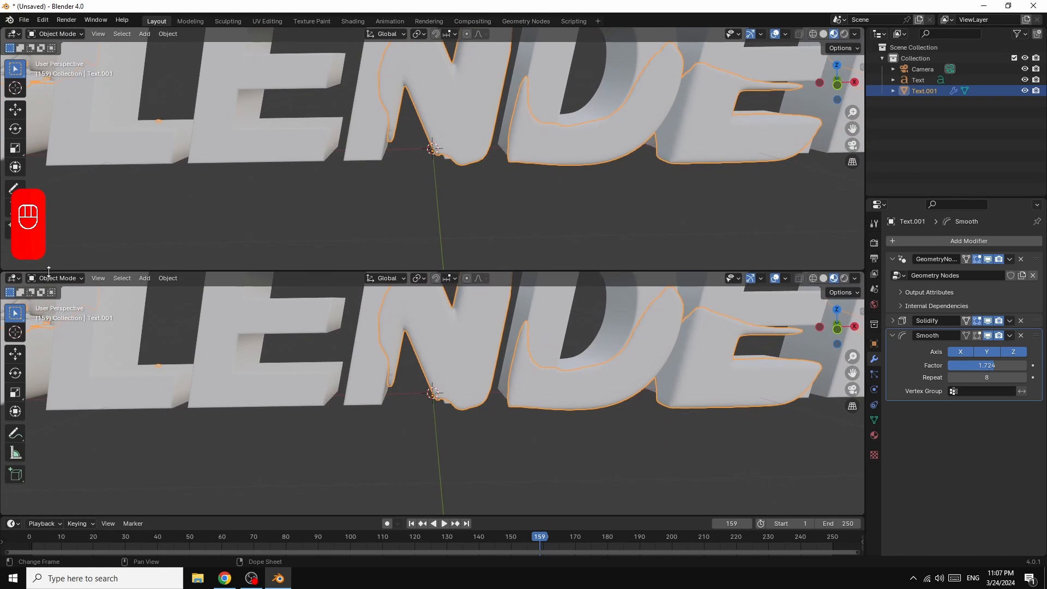
pyautogui.click(14, 278)
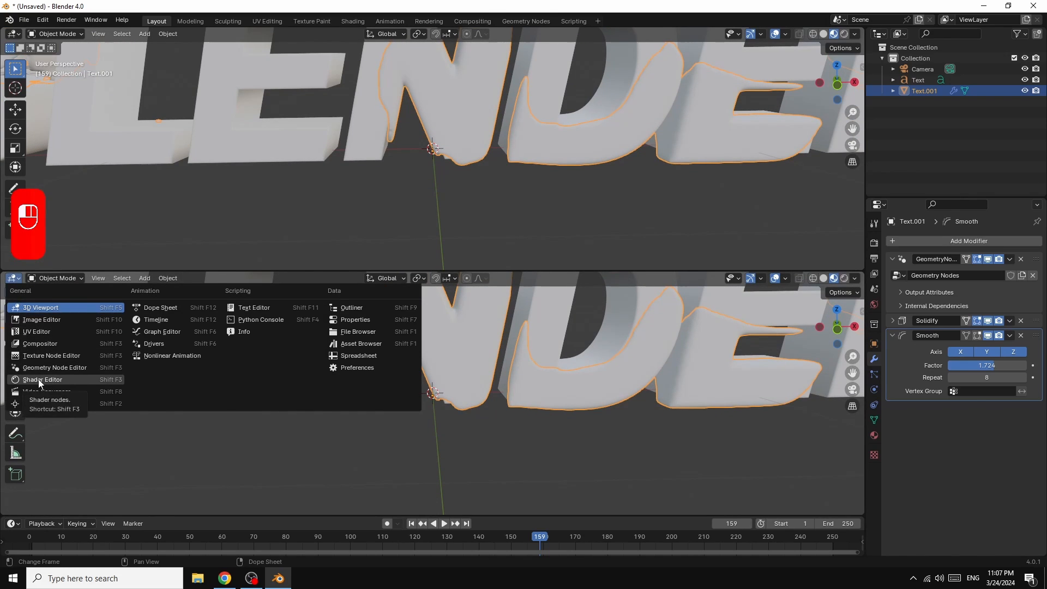
pyautogui.click(40, 380)
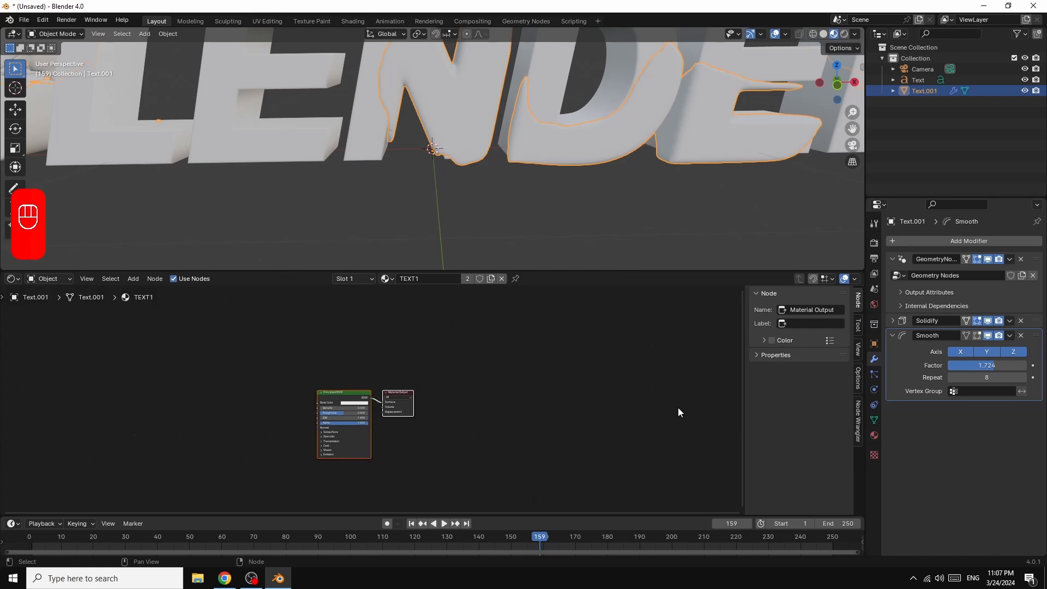
pyautogui.press('n')
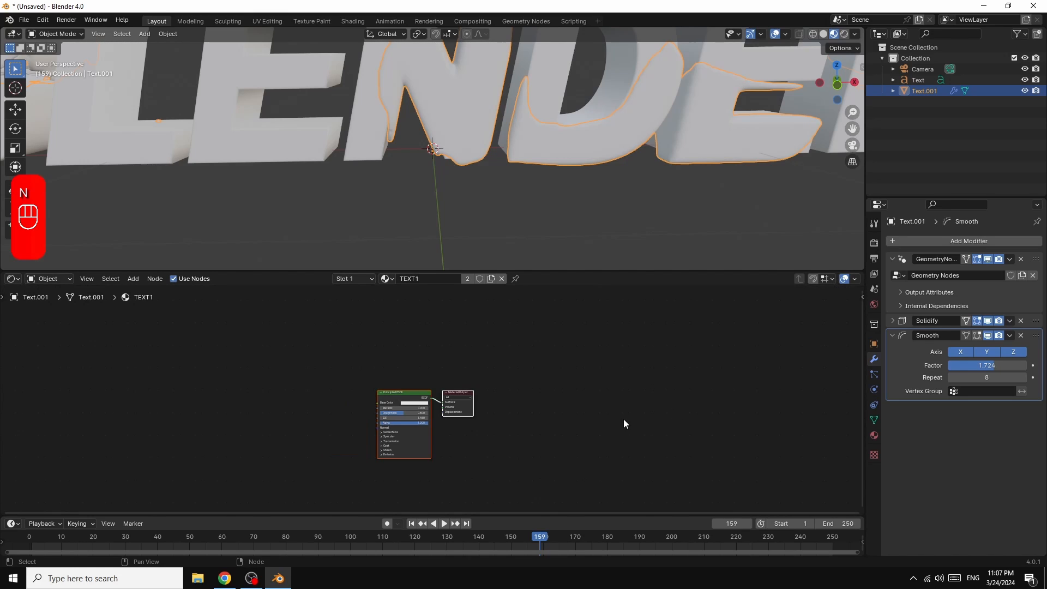
pyautogui.scroll(2, 645, 433)
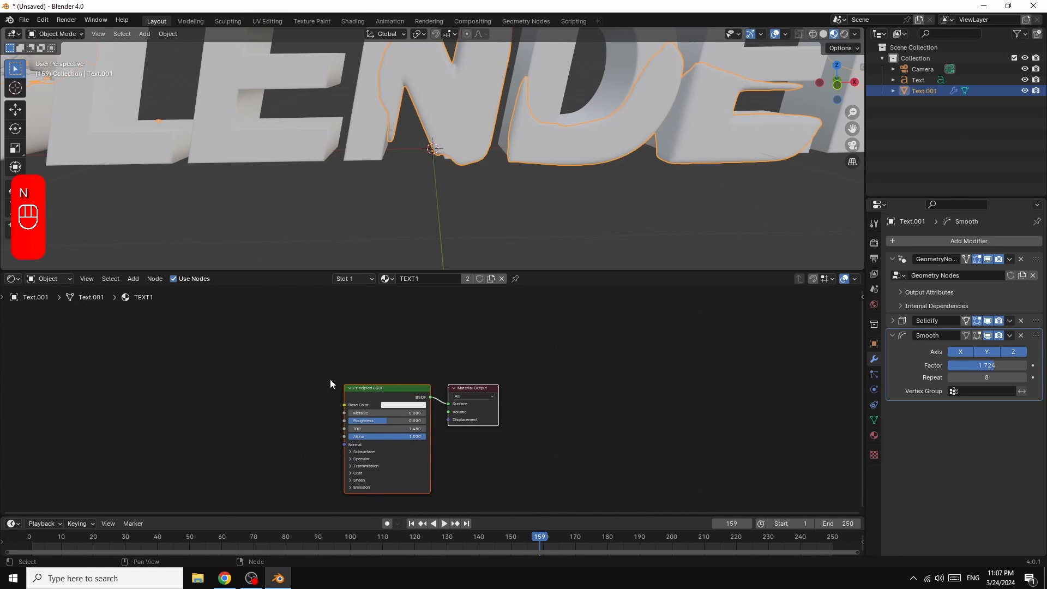
pyautogui.moveTo(420, 389); pyautogui.dragTo(446, 344)
# Step: Add a mesh plane and scale it up into a large floor extending well beyond the text
pyautogui.scroll(-3, 715, 155)
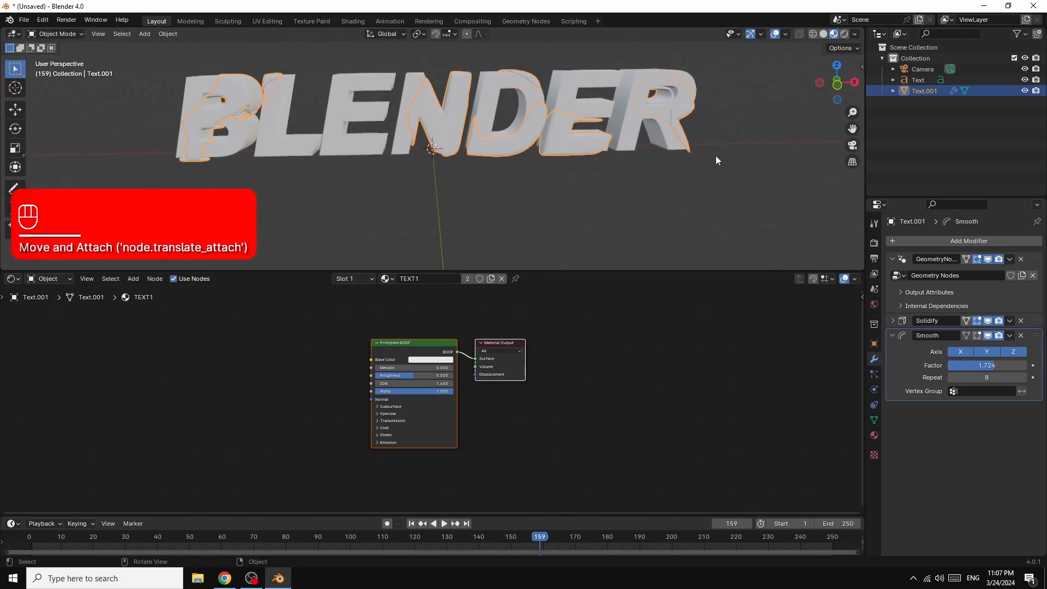
pyautogui.scroll(-2, 715, 155)
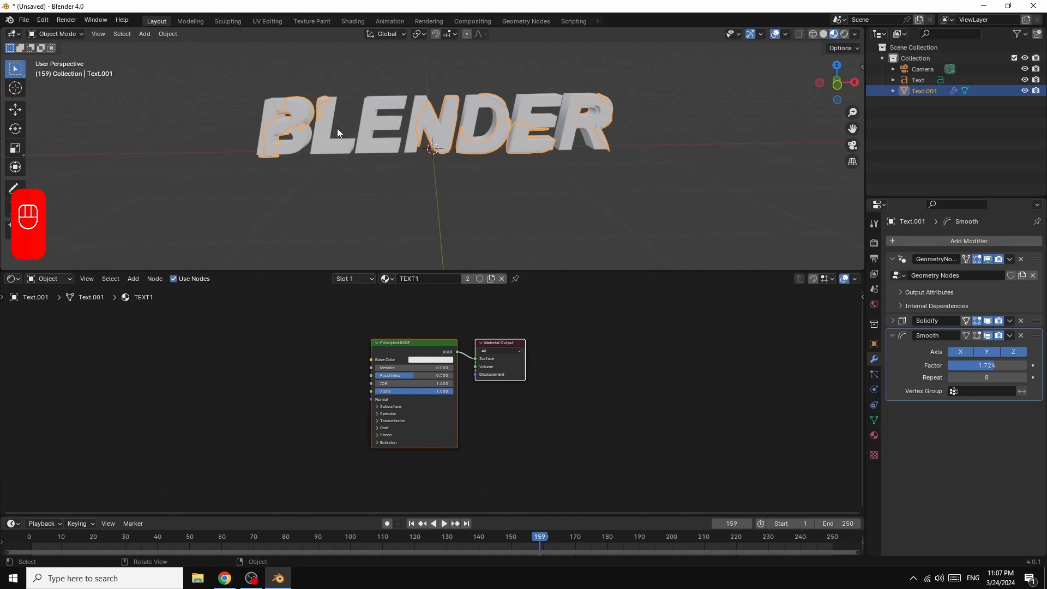
pyautogui.click(144, 35)
pyautogui.moveTo(157, 48)
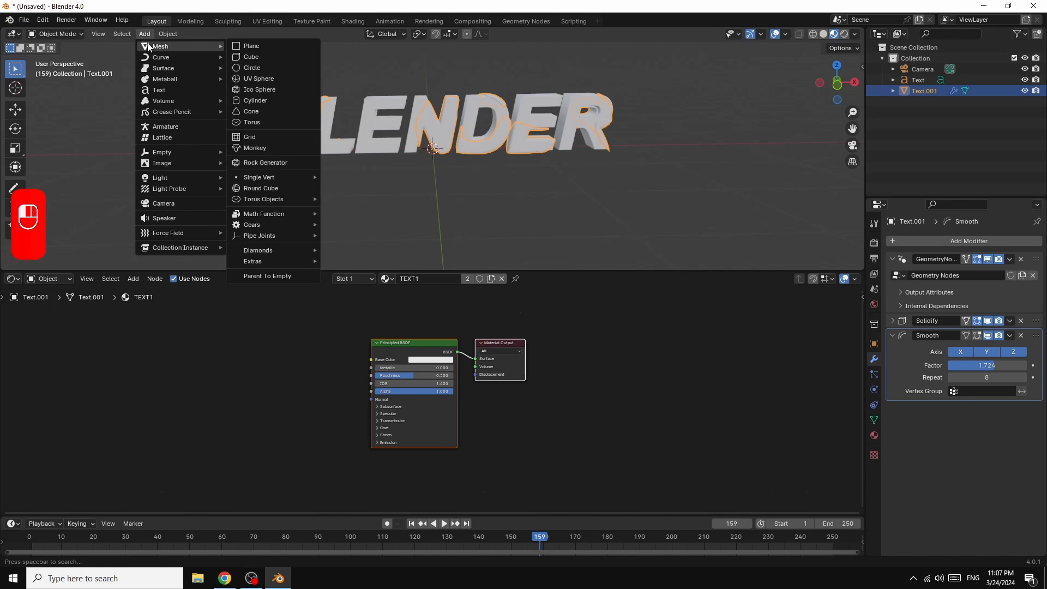
pyautogui.click(243, 46)
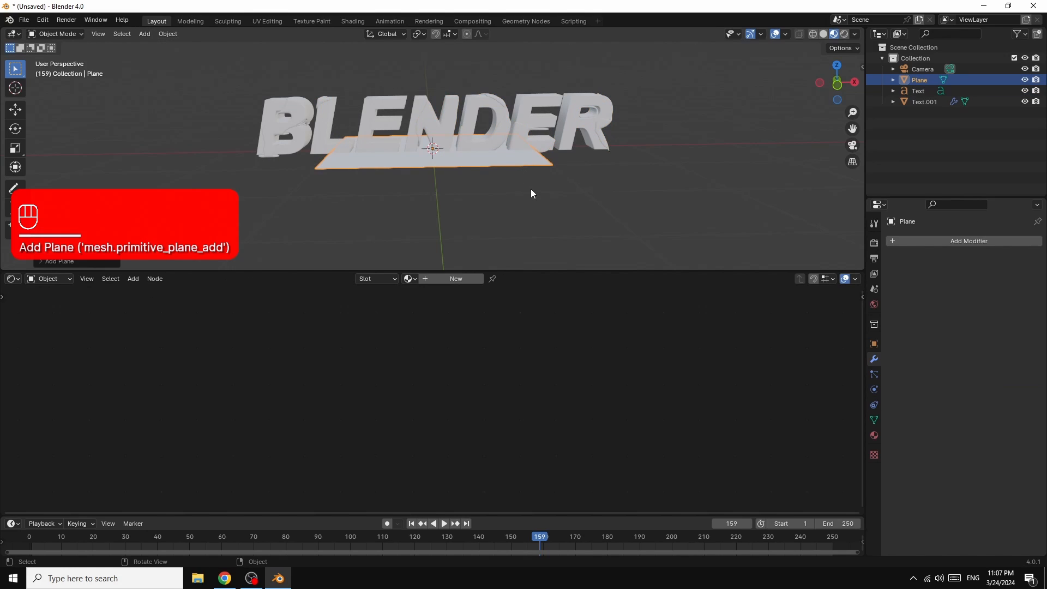
pyautogui.press('s')
pyautogui.click(62, 258)
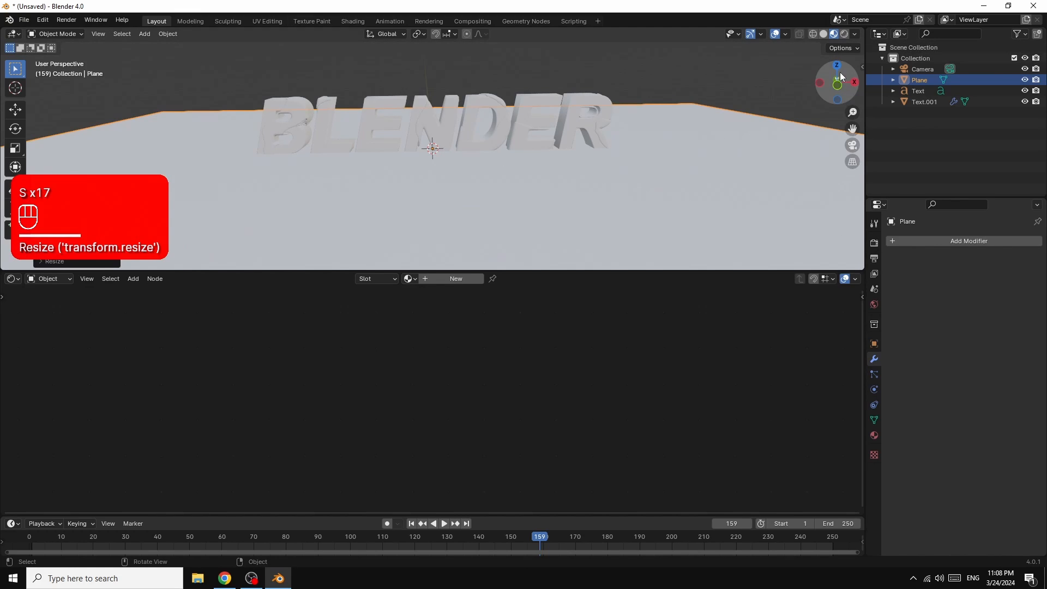
# Step: Move the floor plane slightly down along the Z axis so that it lies beneath the text
pyautogui.moveTo(836, 63)
pyautogui.mouseDown()
pyautogui.moveTo(836, 90)
pyautogui.moveTo(836, 68)
pyautogui.moveTo(836, 78)
pyautogui.mouseUp()
pyautogui.press('g')
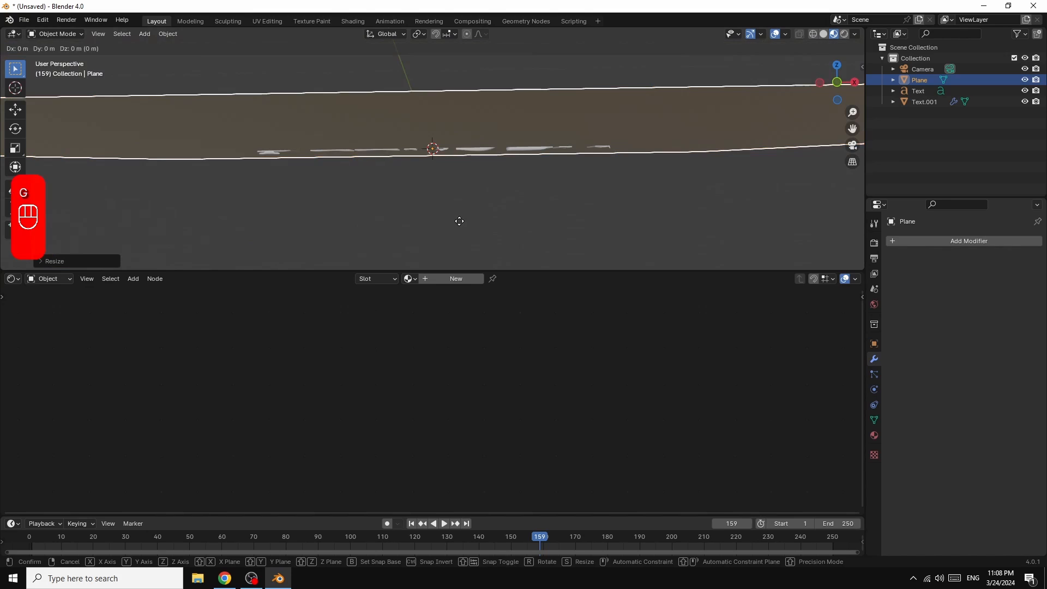
pyautogui.press('z')
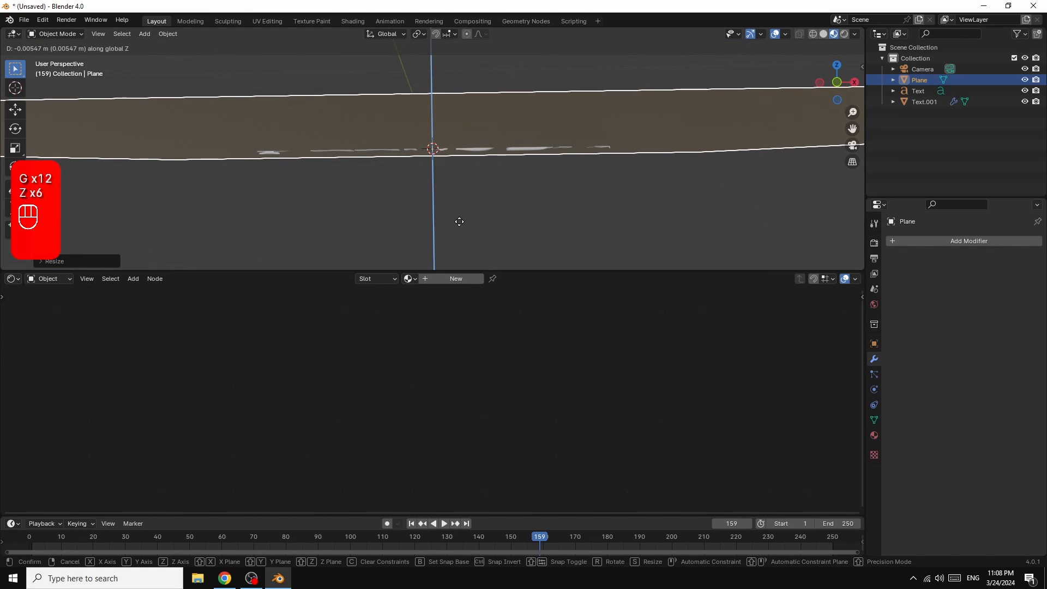
pyautogui.click(459, 225)
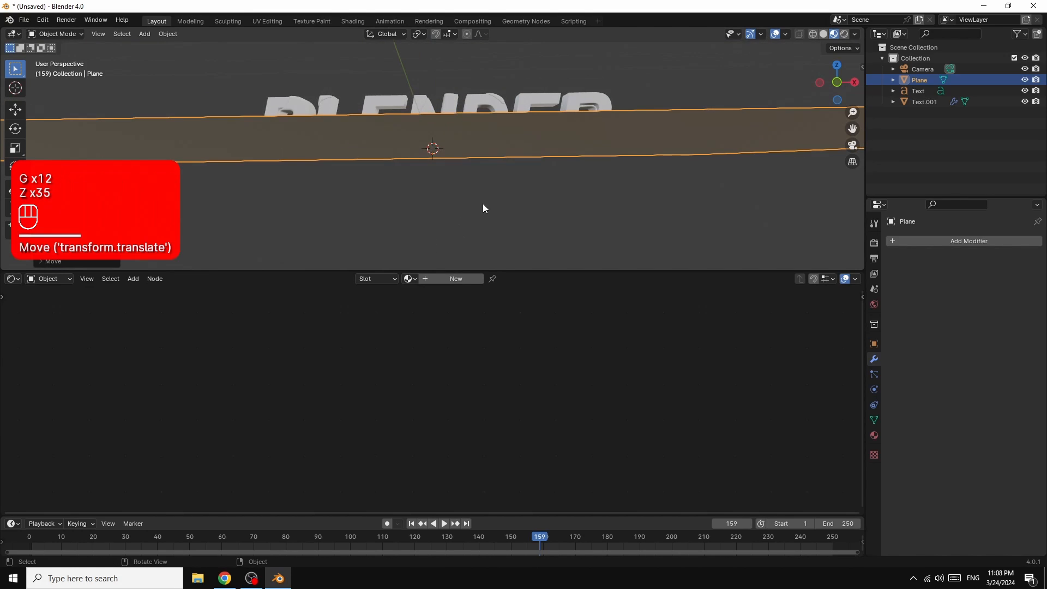
pyautogui.moveTo(838, 67)
pyautogui.mouseDown()
pyautogui.moveTo(834, 128)
pyautogui.moveTo(836, 70)
pyautogui.mouseUp()
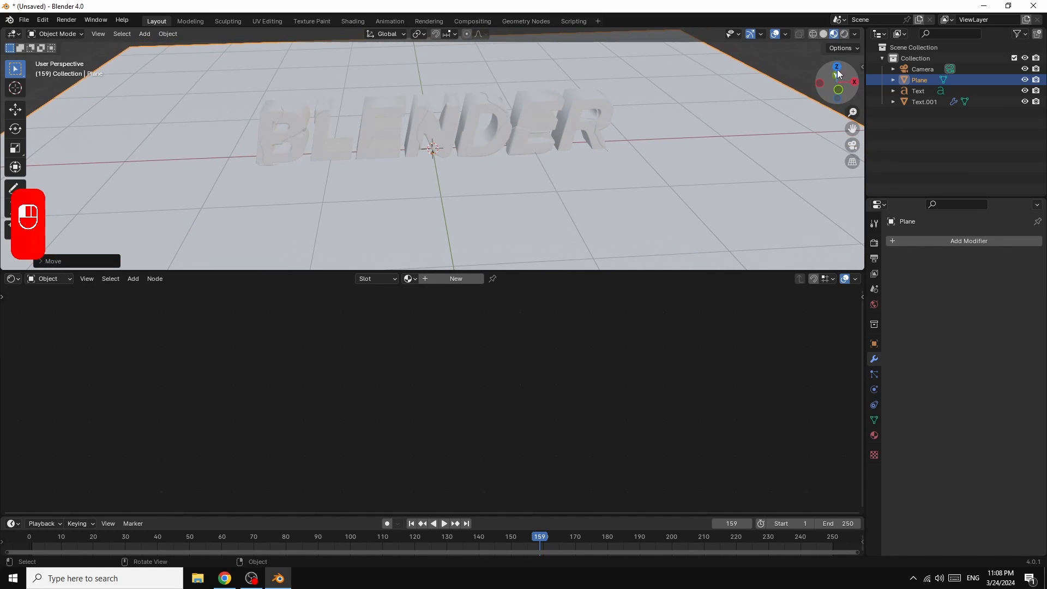
# Step: Deselect the plane, align the camera to the current view and lock the camera to the view
pyautogui.click(804, 64)
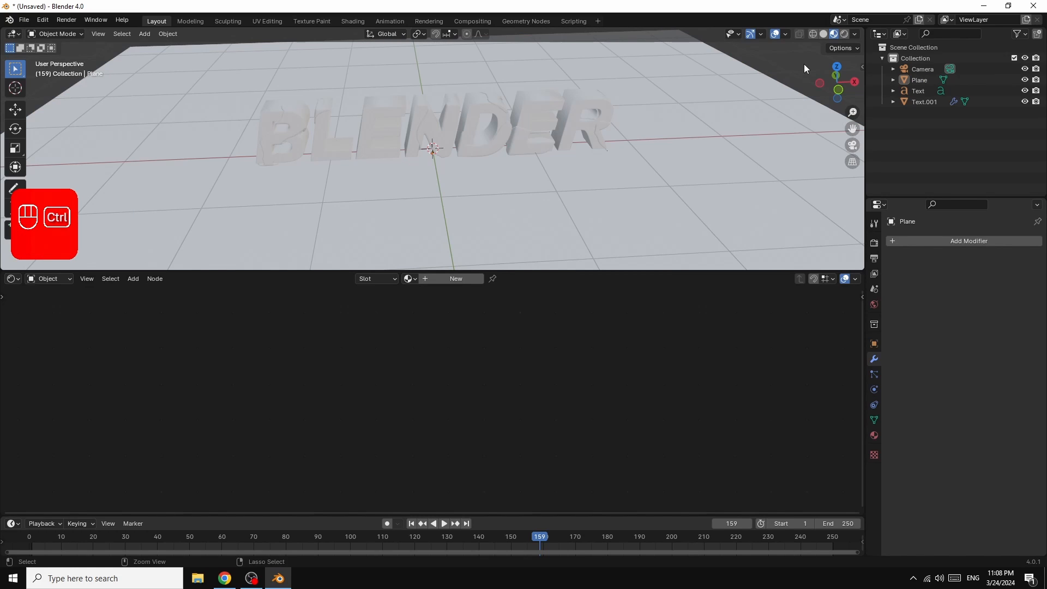
pyautogui.press('ctrl+alt+KP_0')
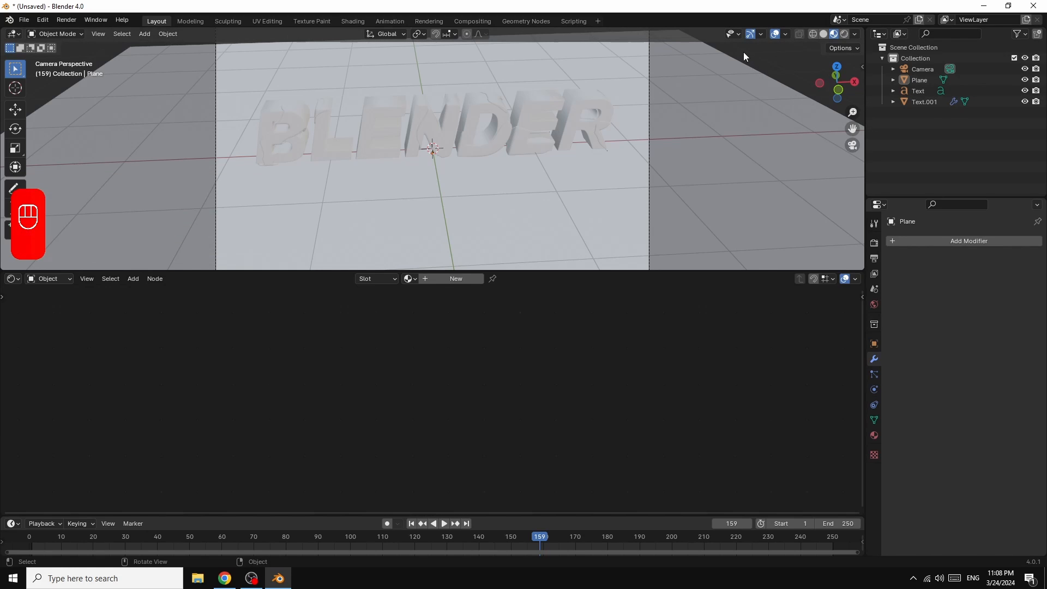
pyautogui.press('n')
pyautogui.click(859, 117)
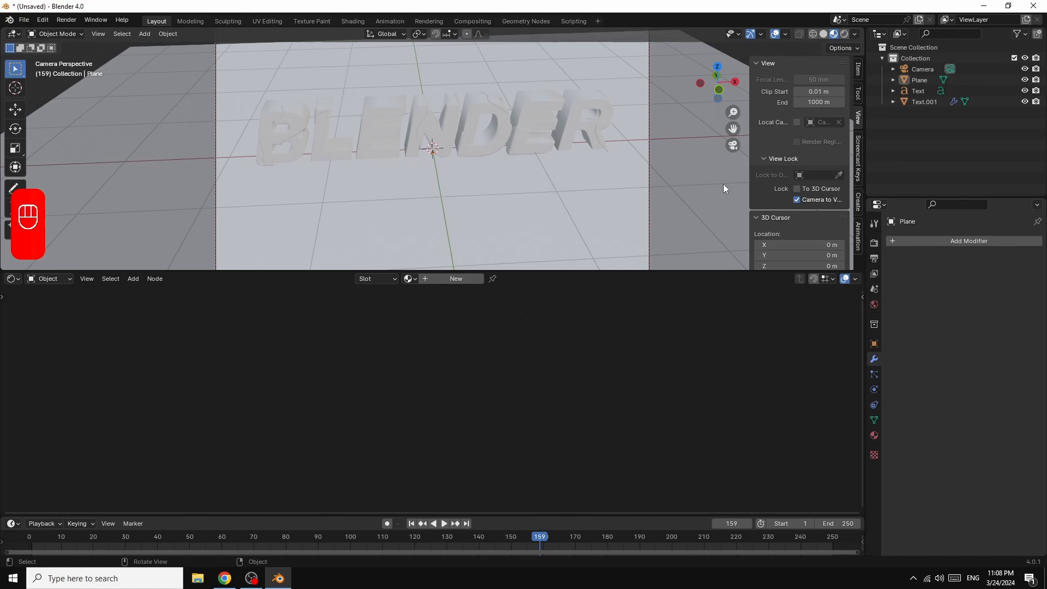
pyautogui.press('n')
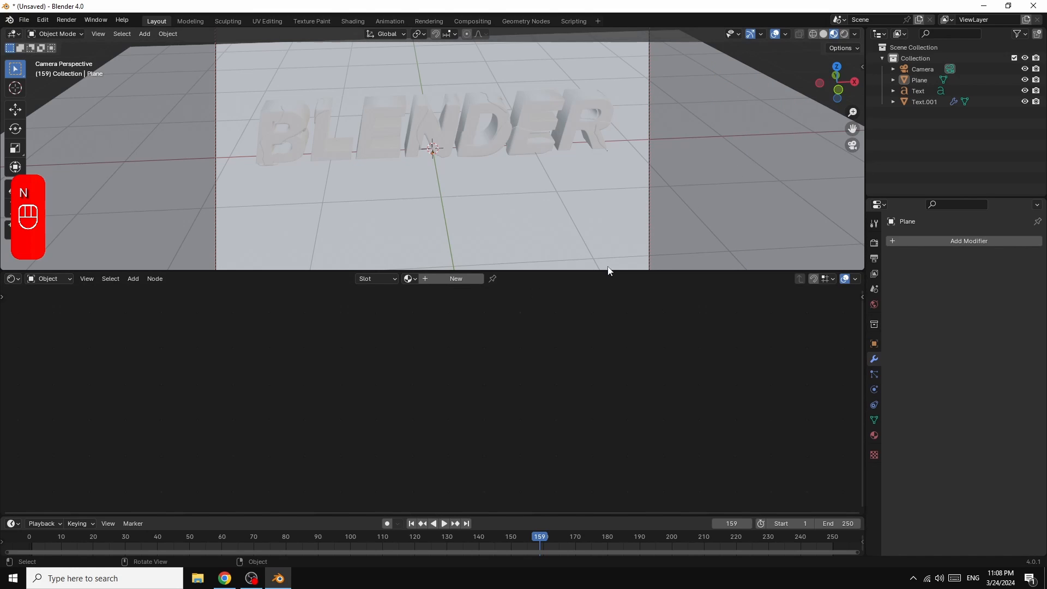
# Step: Enlarge the 3D viewport and orbit the locked camera to frame the text at a slight diagonal from above
pyautogui.moveTo(700, 271); pyautogui.dragTo(697, 351)
pyautogui.moveTo(851, 88); pyautogui.dragTo(817, 96)
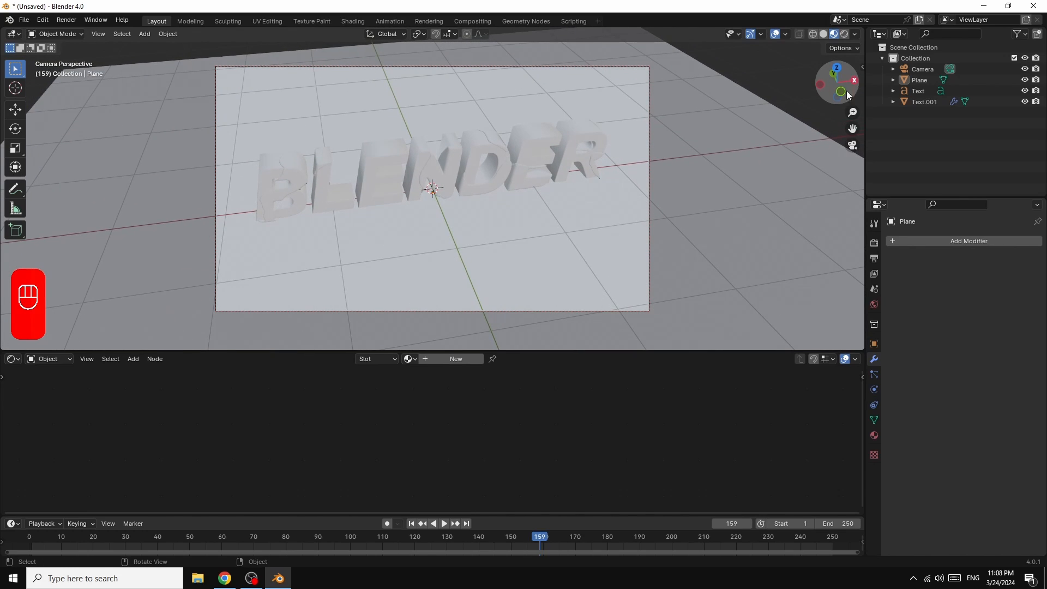
pyautogui.scroll(2, 755, 173)
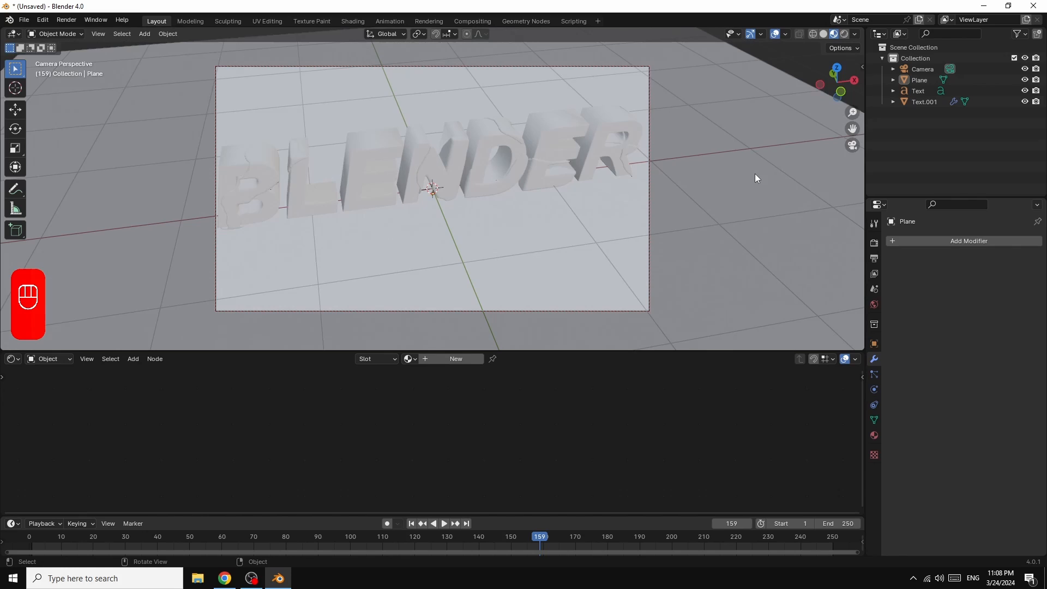
pyautogui.scroll(-2, 755, 174)
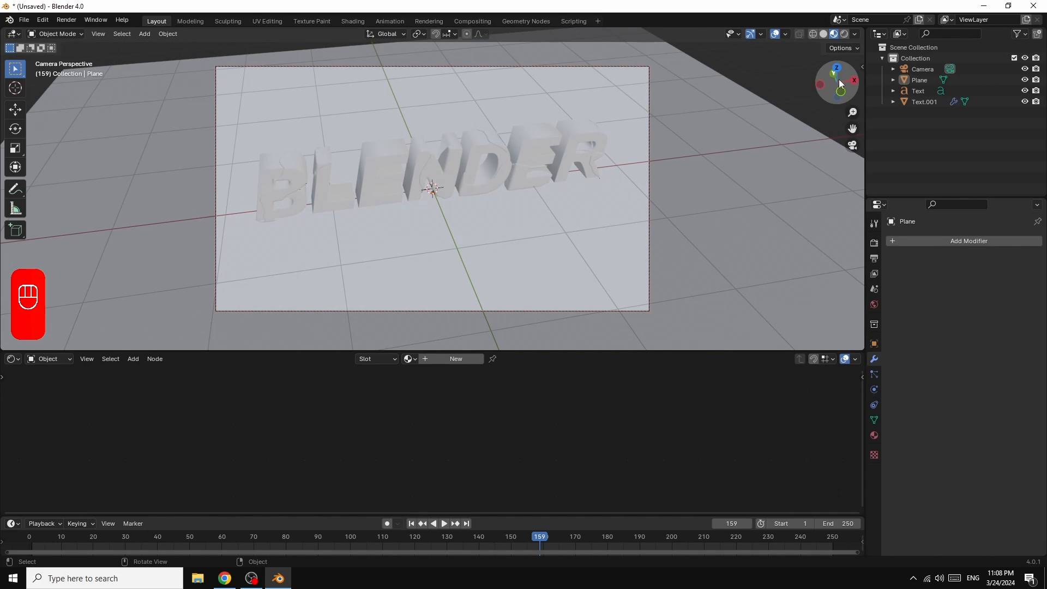
pyautogui.moveTo(854, 82); pyautogui.dragTo(809, 150)
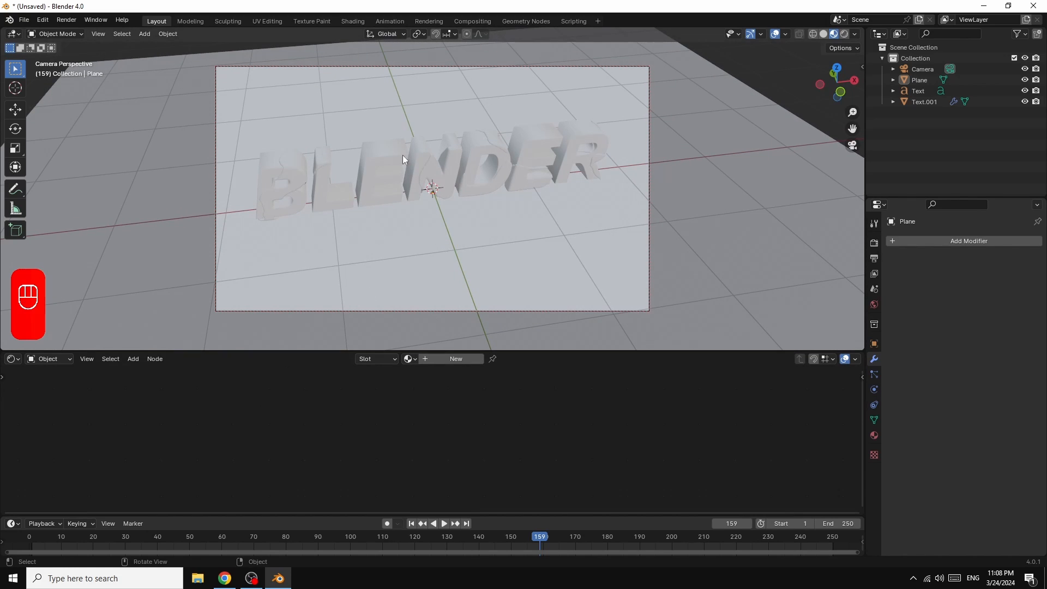
# Step: Create a new material on the floor plane with Metallic 1.000 and Roughness 0.100
pyautogui.click(679, 205)
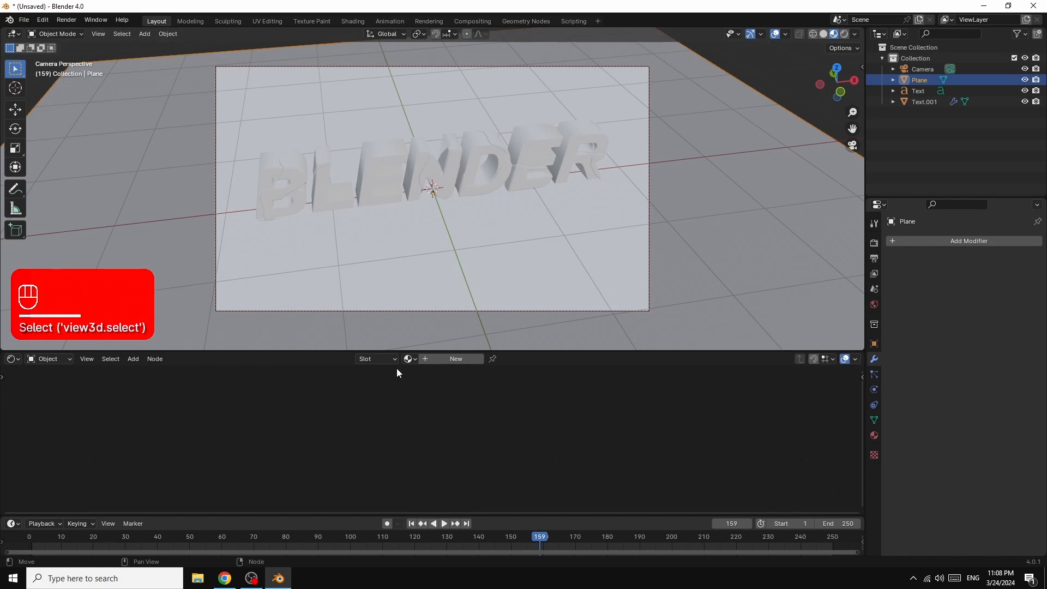
pyautogui.click(453, 360)
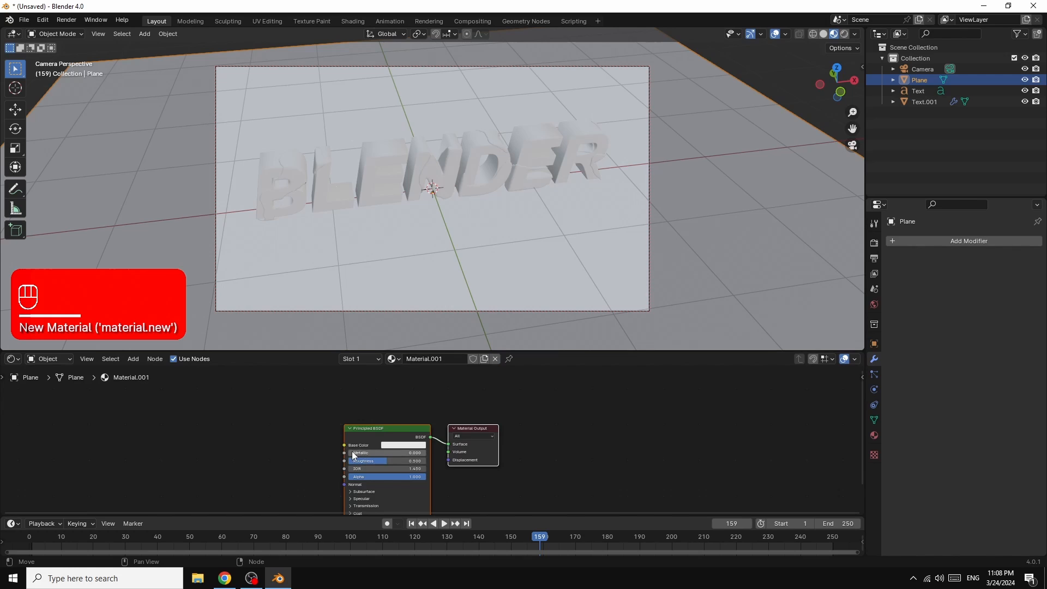
pyautogui.moveTo(353, 453)
pyautogui.mouseDown()
pyautogui.moveTo(431, 453)
pyautogui.moveTo(360, 461)
pyautogui.mouseUp()
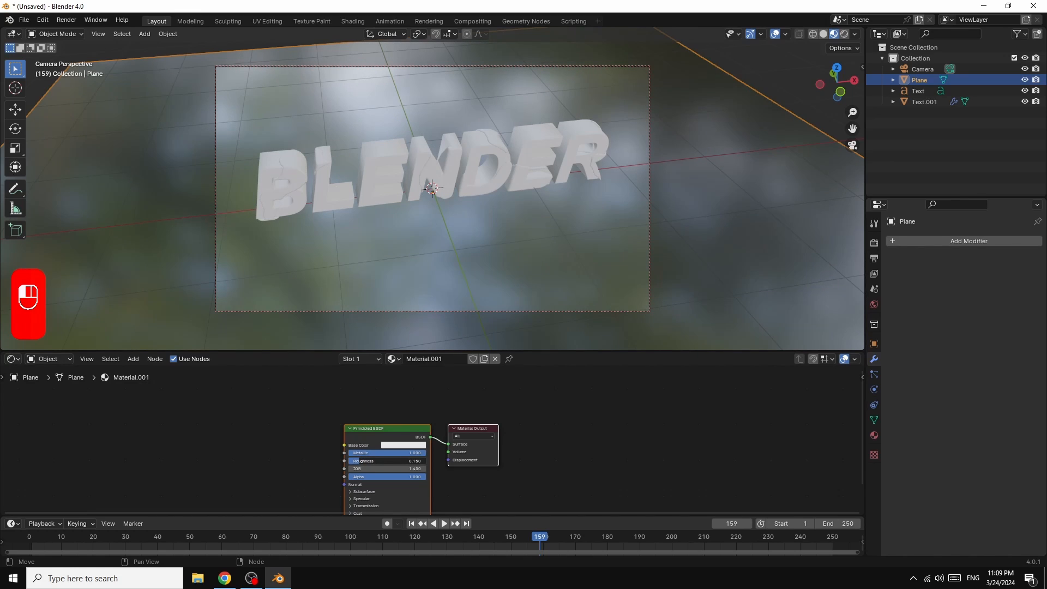
pyautogui.moveTo(361, 462); pyautogui.dragTo(355, 462)
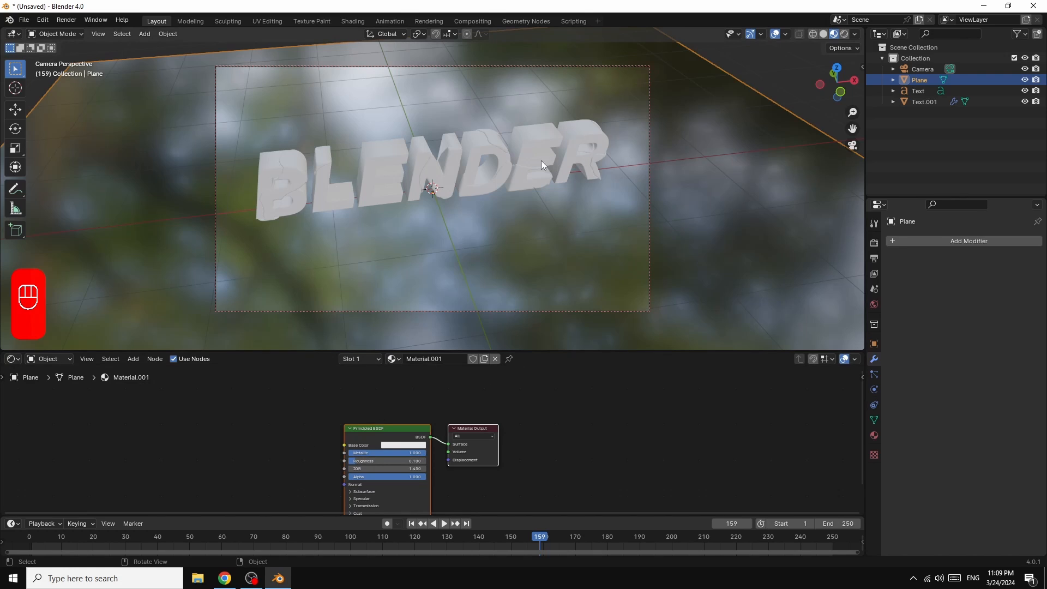
# Step: Create a new material on the original text with Metallic 1.000, a saturated red base color and Roughness 0.100
pyautogui.click(473, 152)
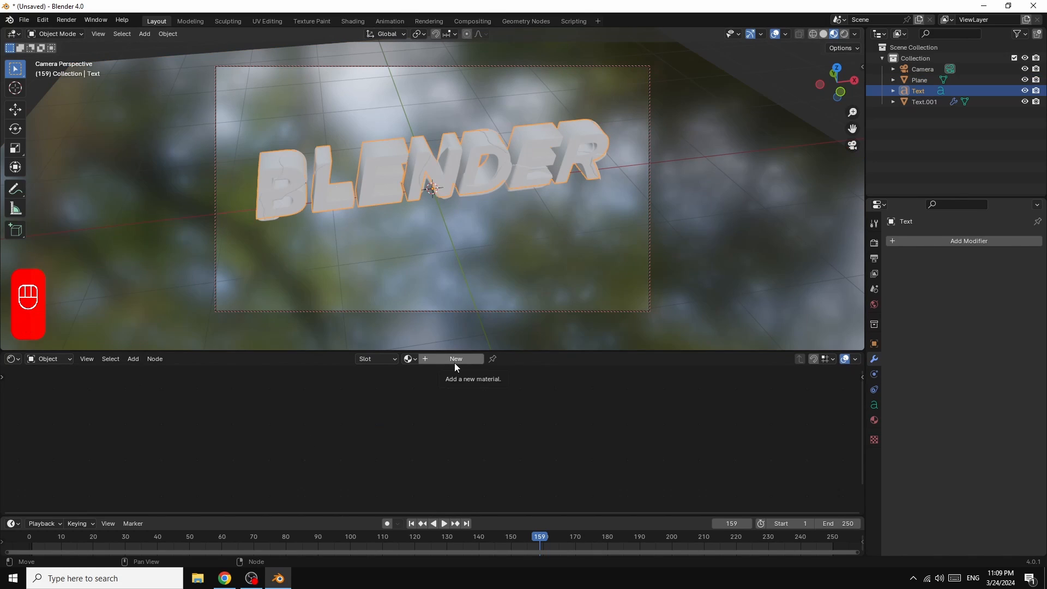
pyautogui.click(455, 361)
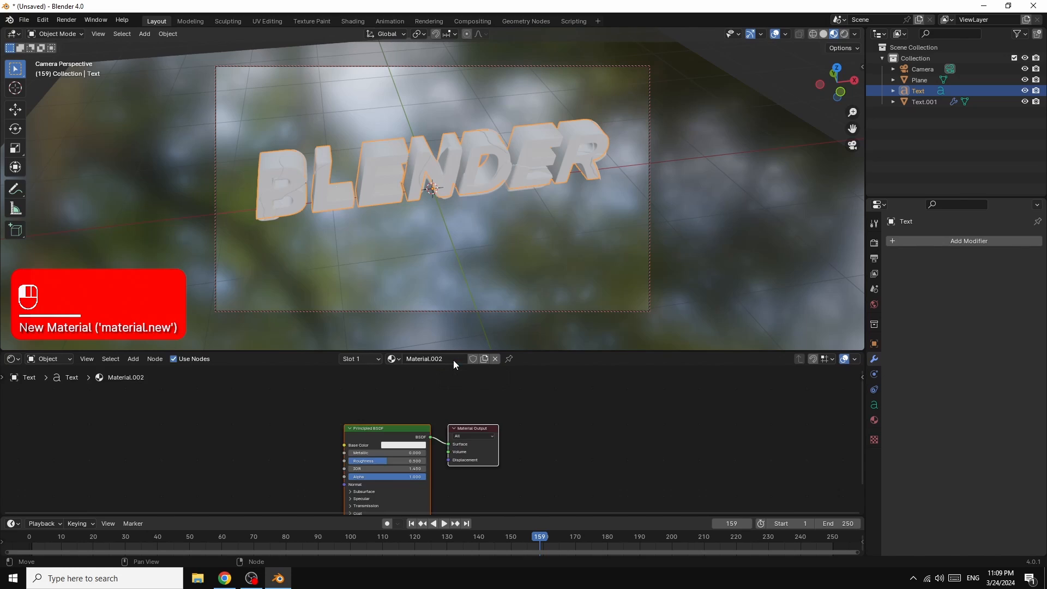
pyautogui.moveTo(407, 431); pyautogui.dragTo(491, 356)
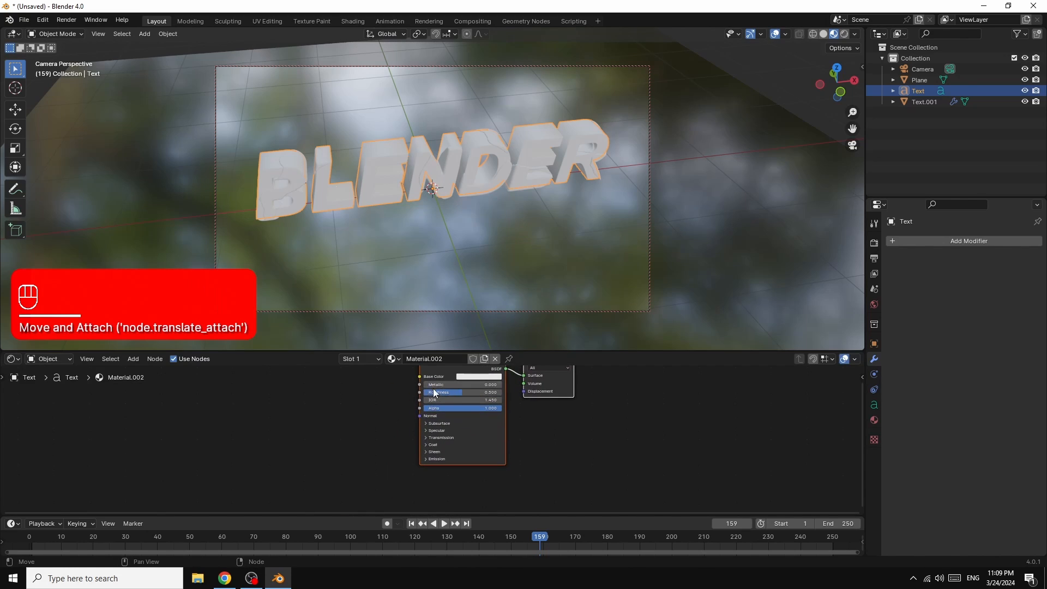
pyautogui.moveTo(427, 385); pyautogui.dragTo(507, 385)
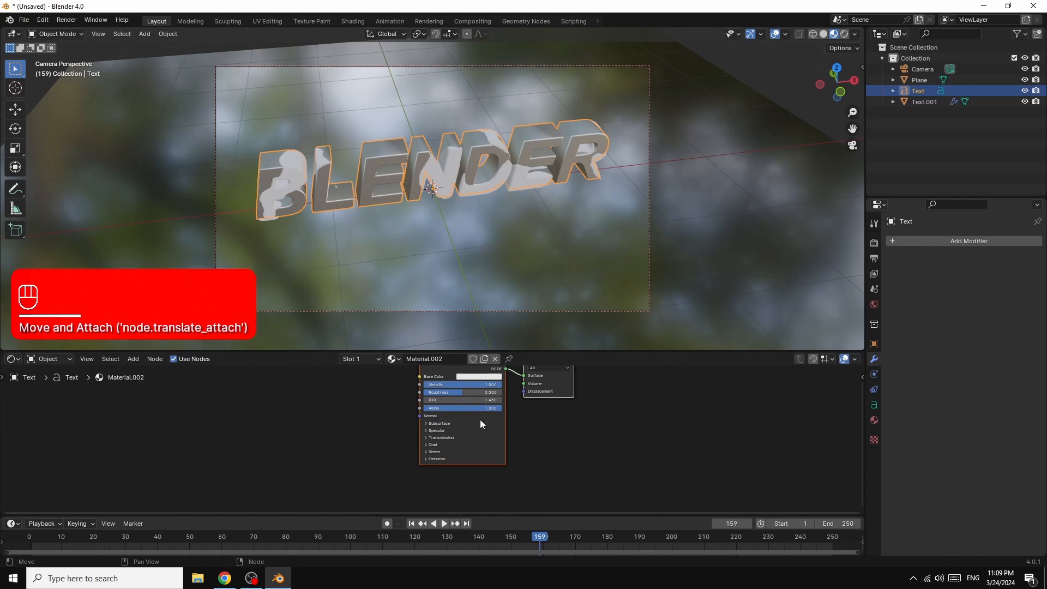
pyautogui.click(477, 377)
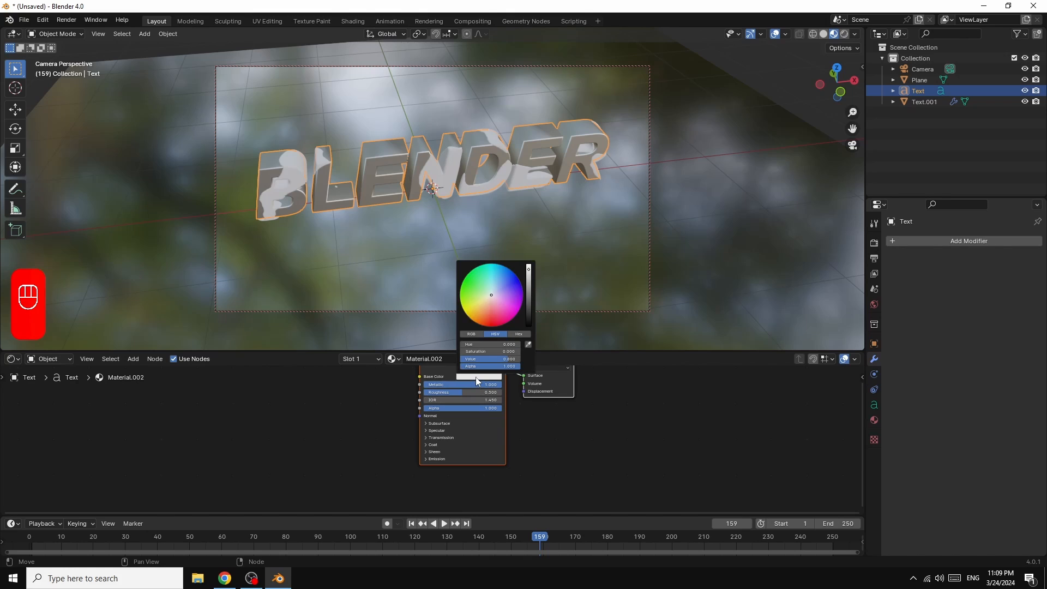
pyautogui.moveTo(491, 295); pyautogui.dragTo(490, 322)
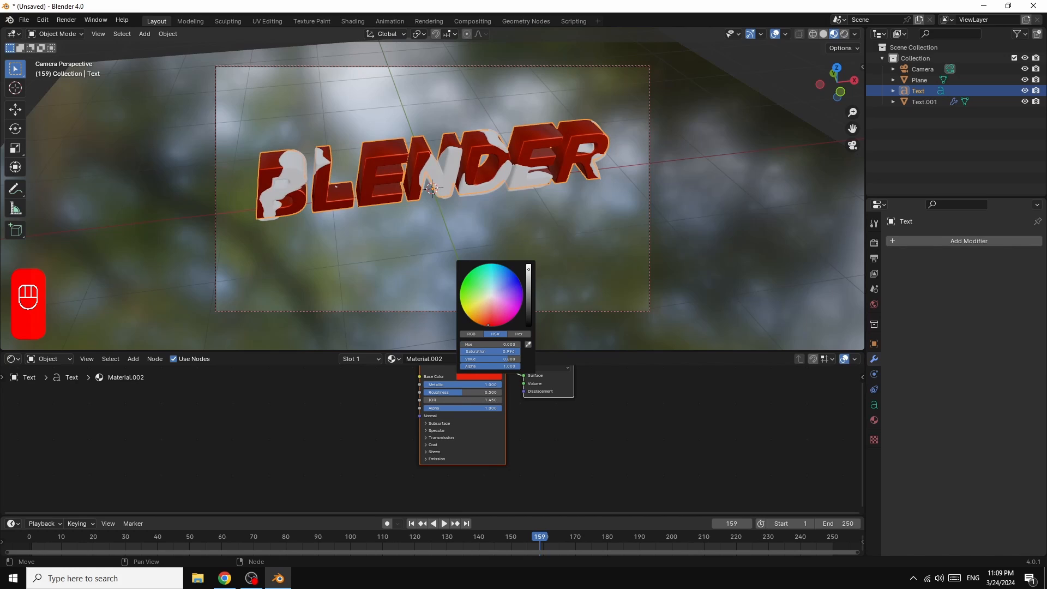
pyautogui.moveTo(461, 392); pyautogui.dragTo(437, 393)
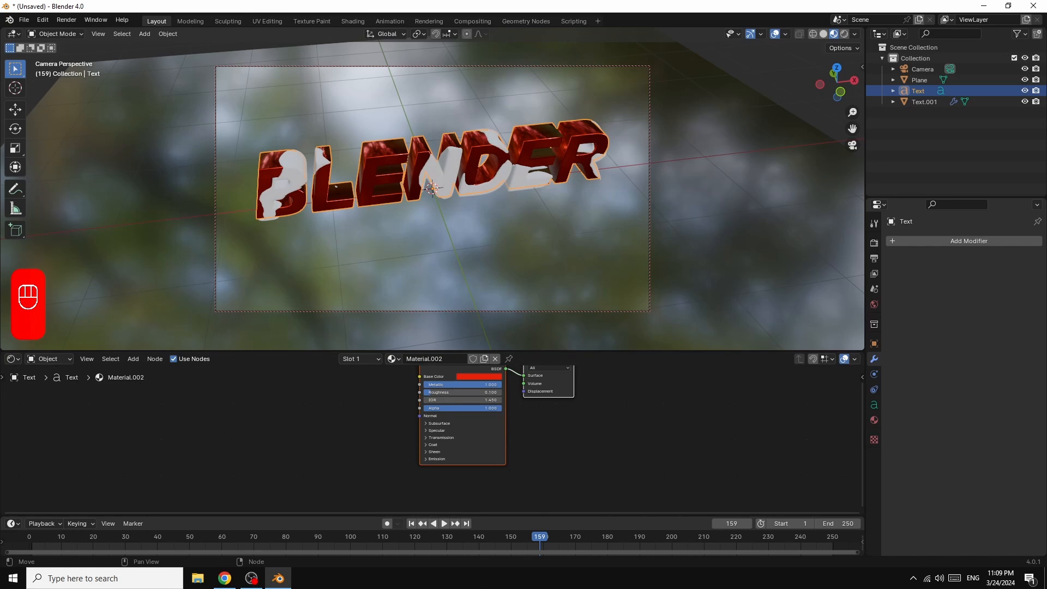
# Step: Set the Metallic value of the duplicate text's TEXT1 material to 1.000
pyautogui.click(292, 165)
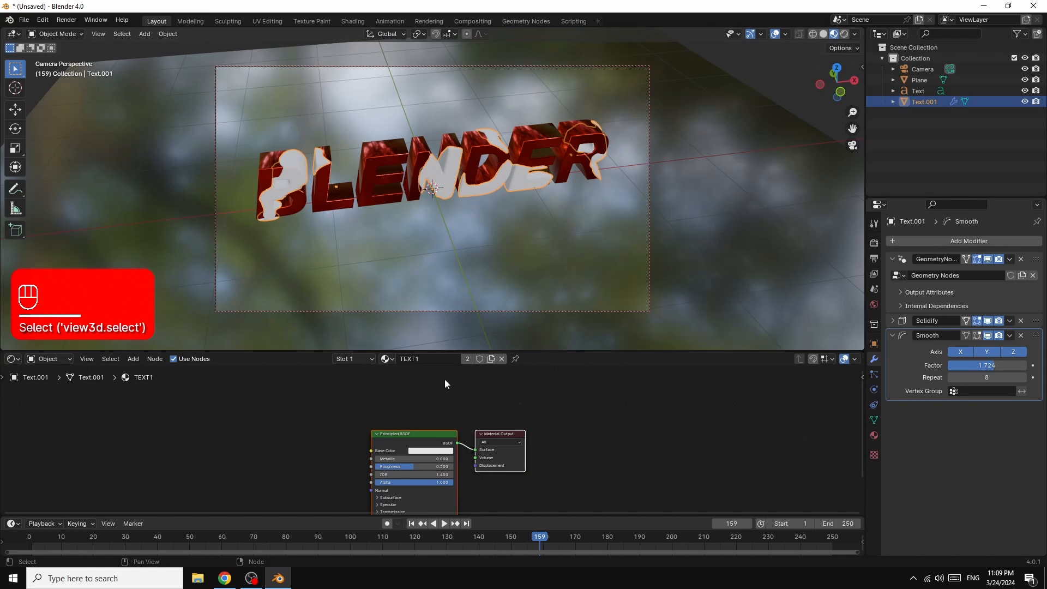
pyautogui.moveTo(381, 459); pyautogui.dragTo(452, 459)
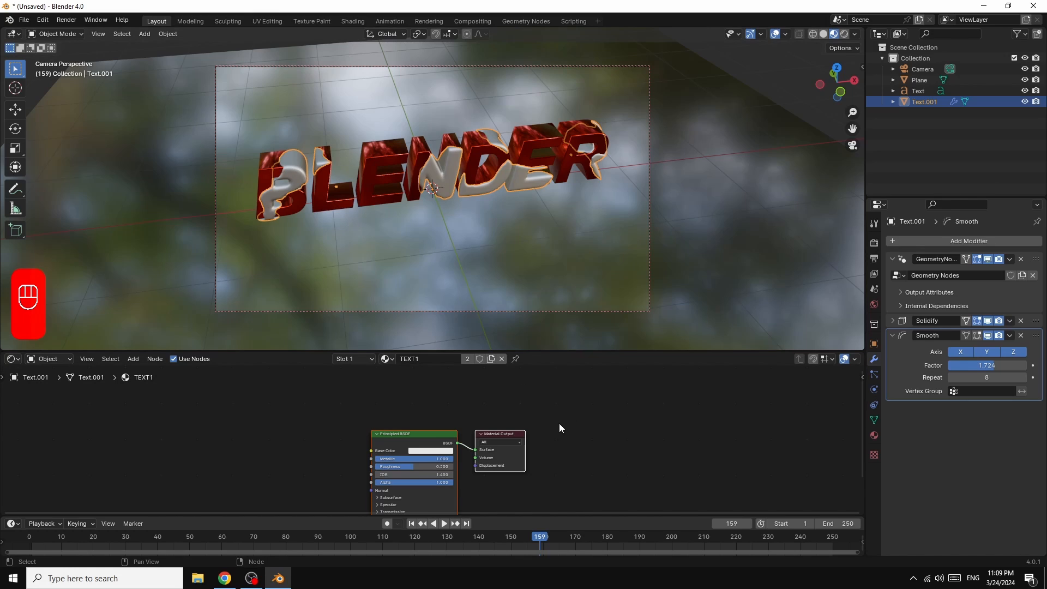
# Step: Assign an Environment Texture to the world color and load kloofendal_48d_partly_cloudy_puresky_4k.exr from the HDRI folder
pyautogui.click(875, 304)
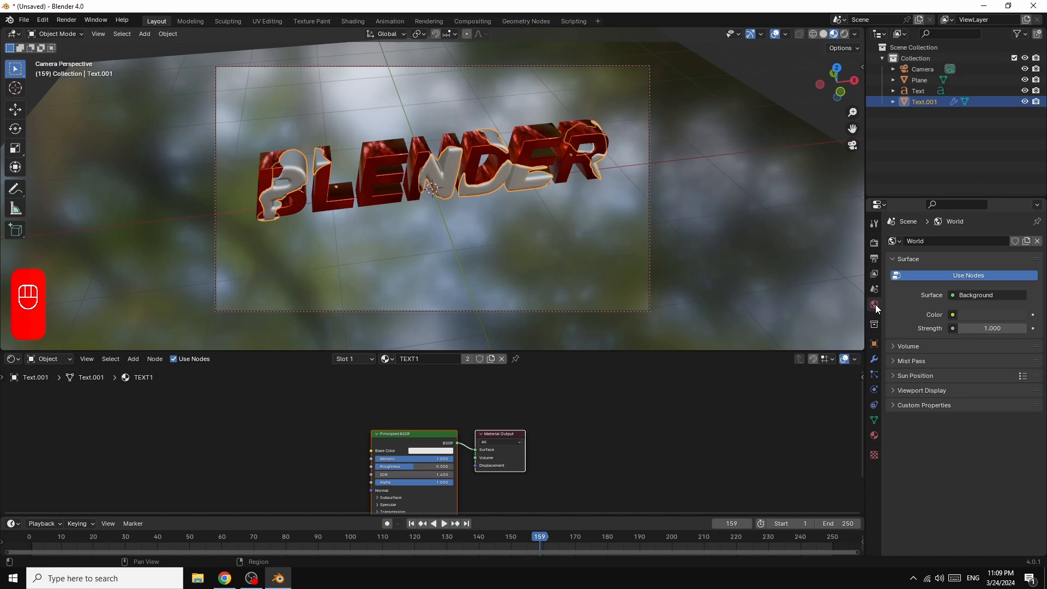
pyautogui.click(953, 314)
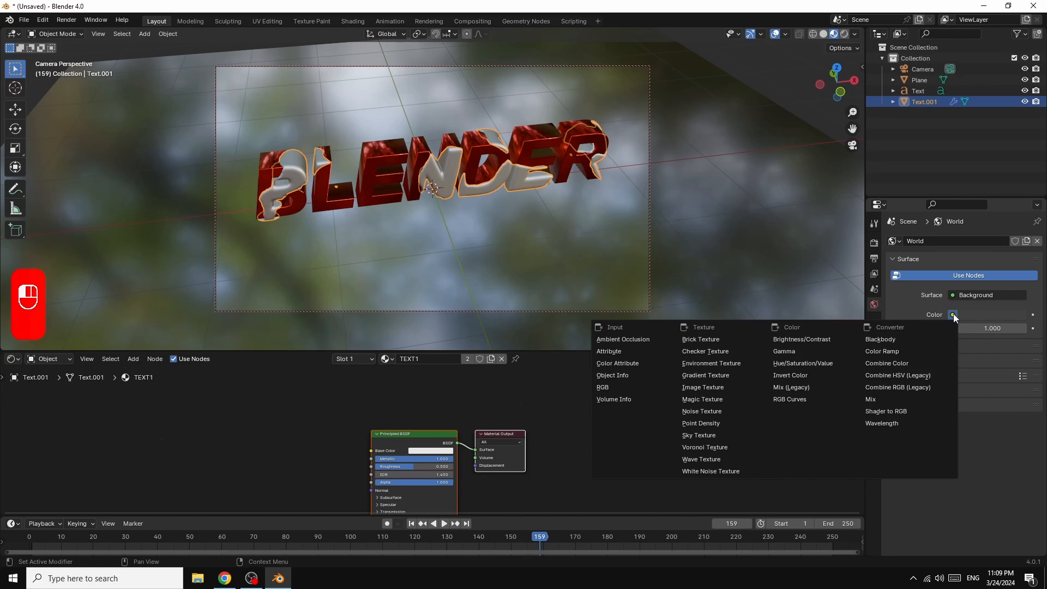
pyautogui.click(712, 362)
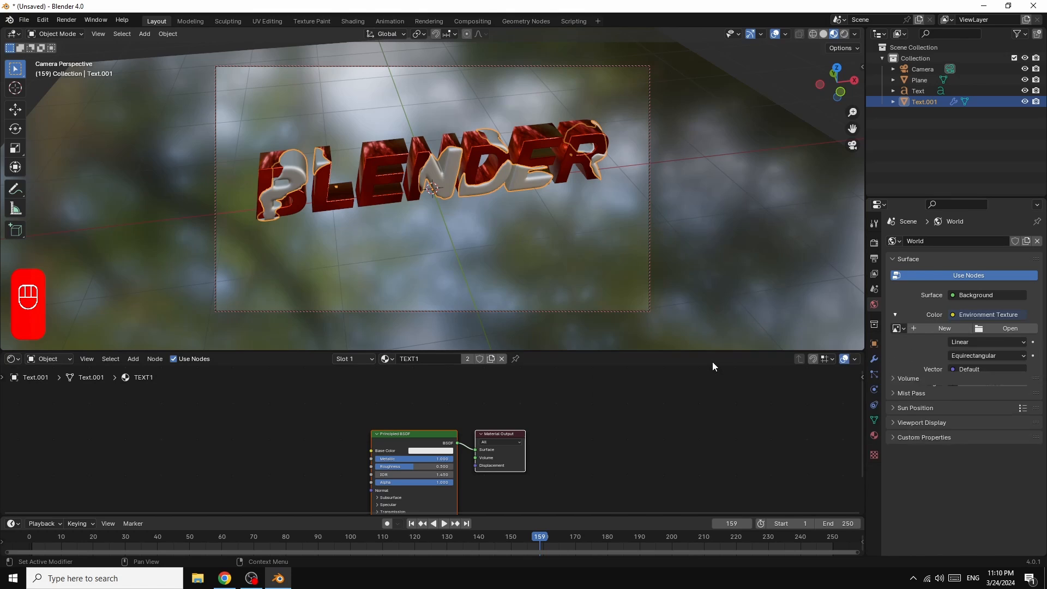
pyautogui.click(1007, 328)
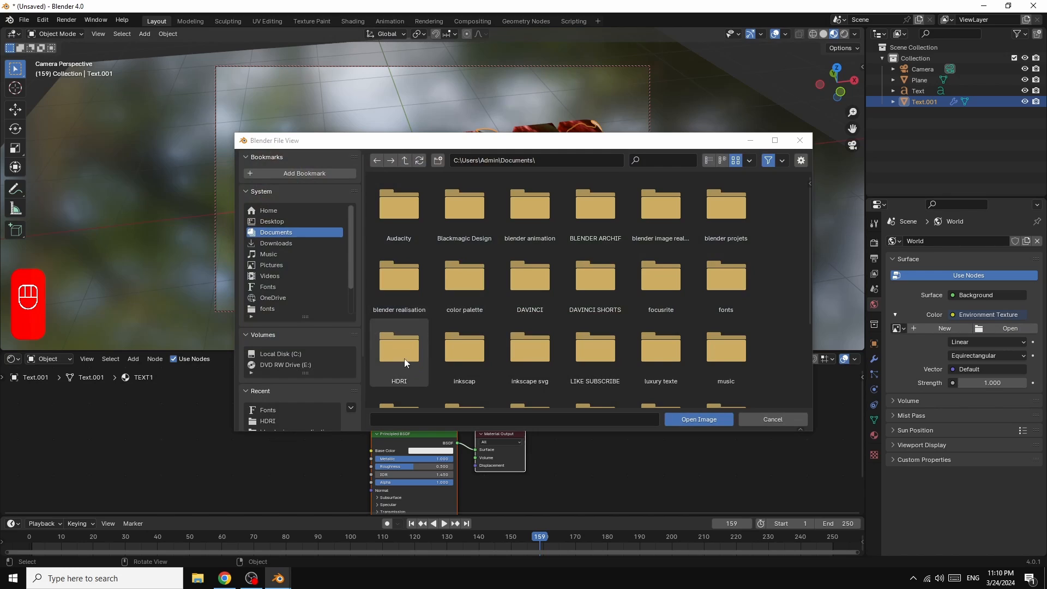
pyautogui.doubleClick(391, 351)
pyautogui.click(721, 207)
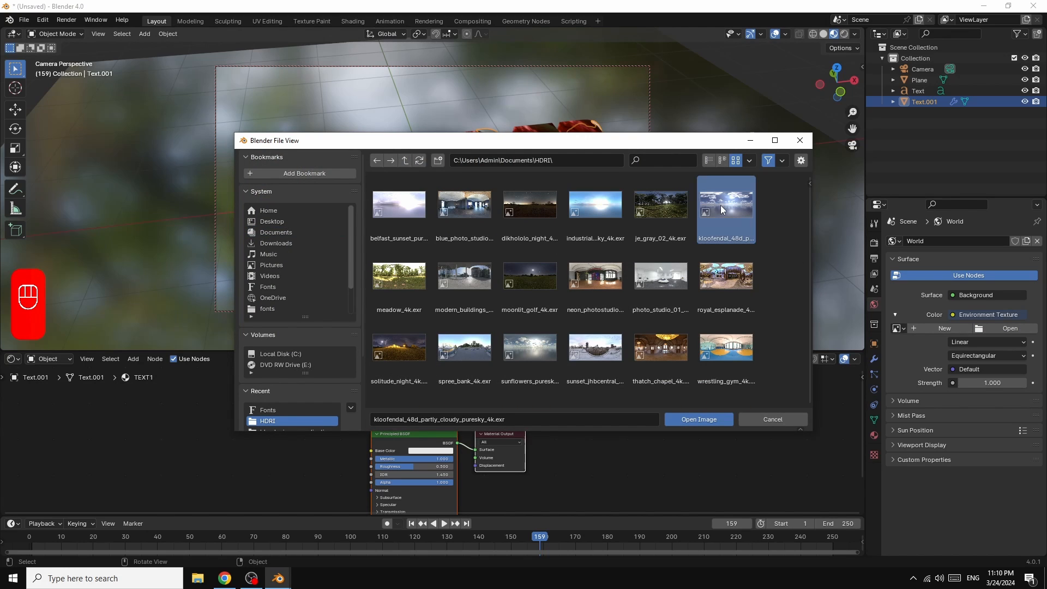
pyautogui.click(702, 417)
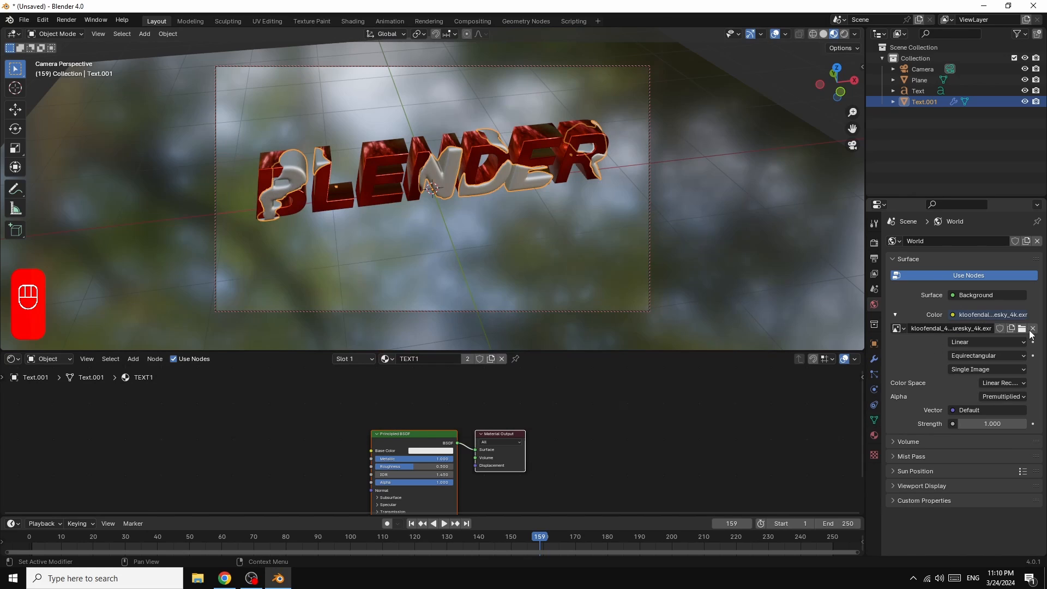
# Step: Set the world color to a Sky Texture with Strength 0.200 and Sun Rotation 120°
pyautogui.click(952, 315)
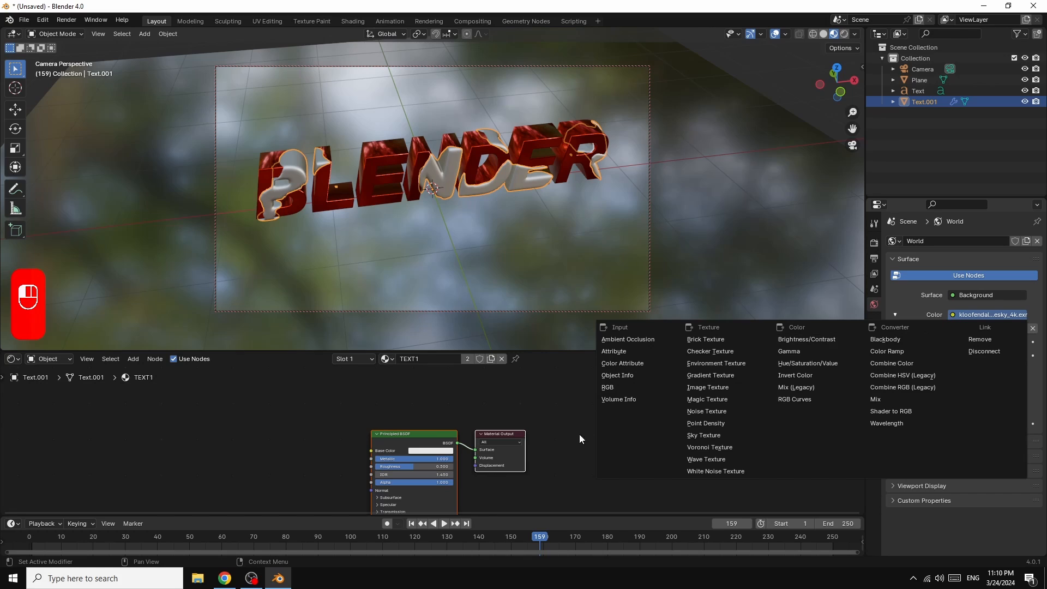
pyautogui.click(705, 437)
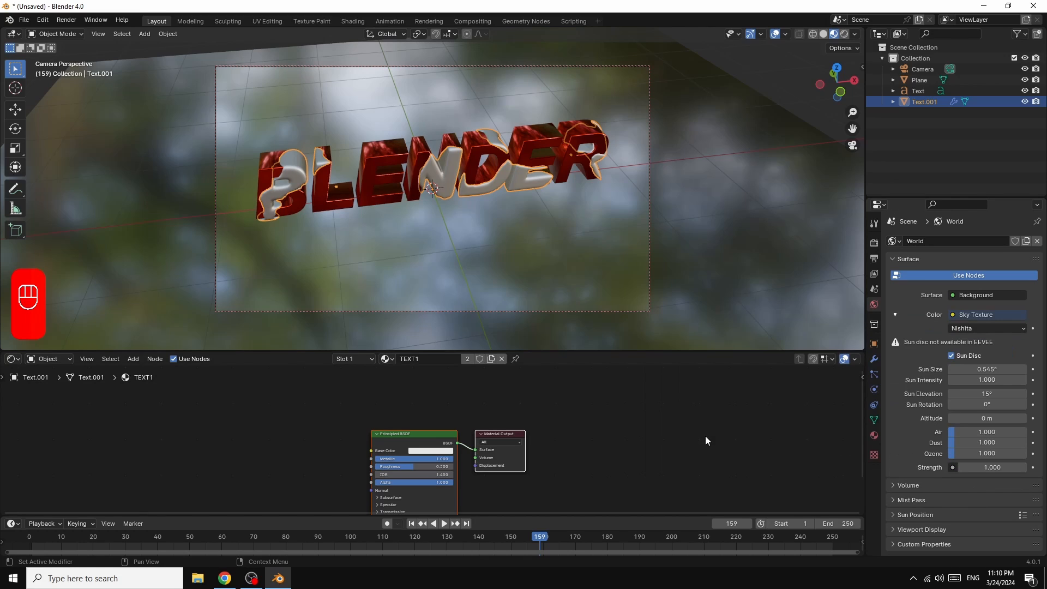
pyautogui.click(996, 467)
pyautogui.write('0.2')
pyautogui.press('Return')
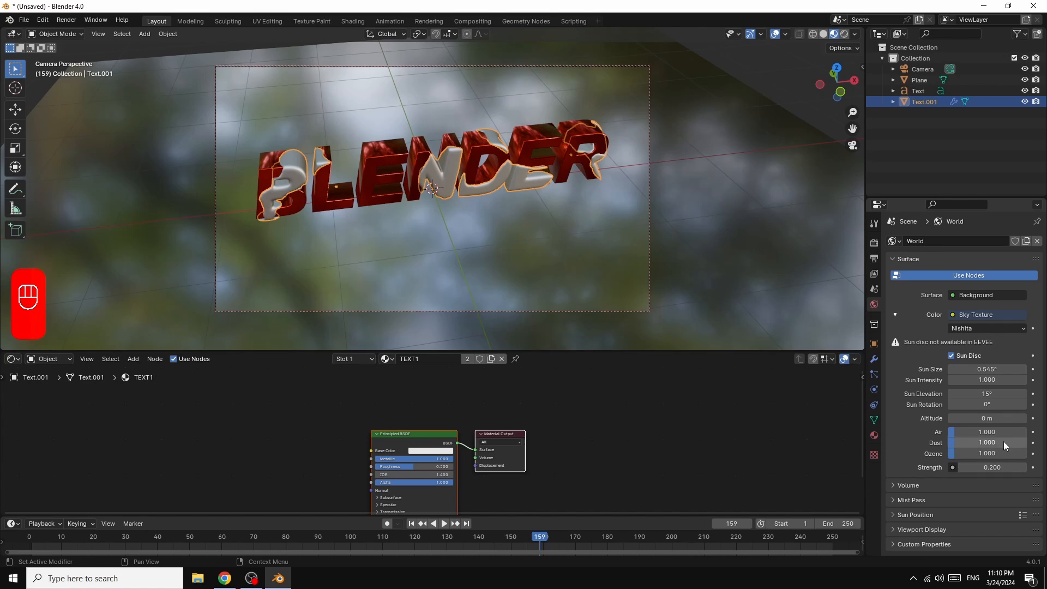
pyautogui.click(987, 405)
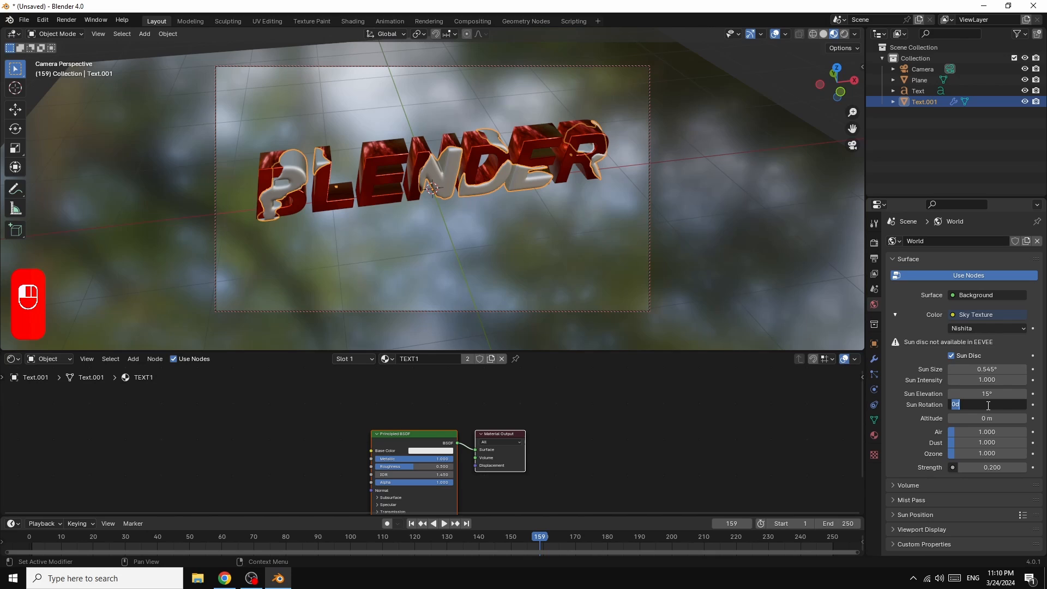
pyautogui.write('120')
pyautogui.press('Return')
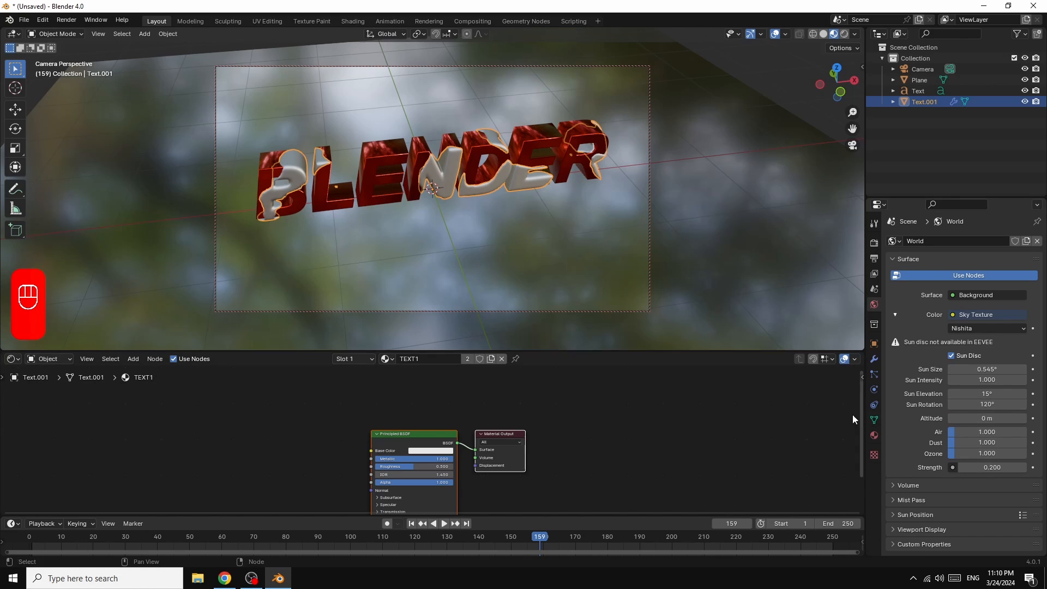
# Step: Enable Ambient Occlusion, Bloom, Screen Space Reflections and Motion Blur in the EEVEE render settings
pyautogui.click(874, 242)
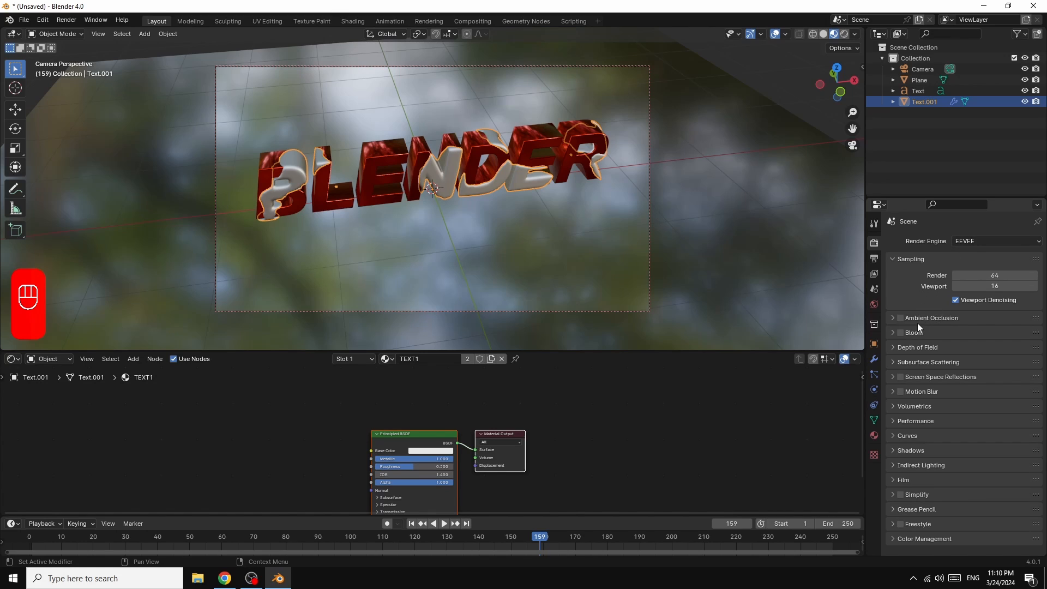
pyautogui.click(901, 318)
pyautogui.click(901, 332)
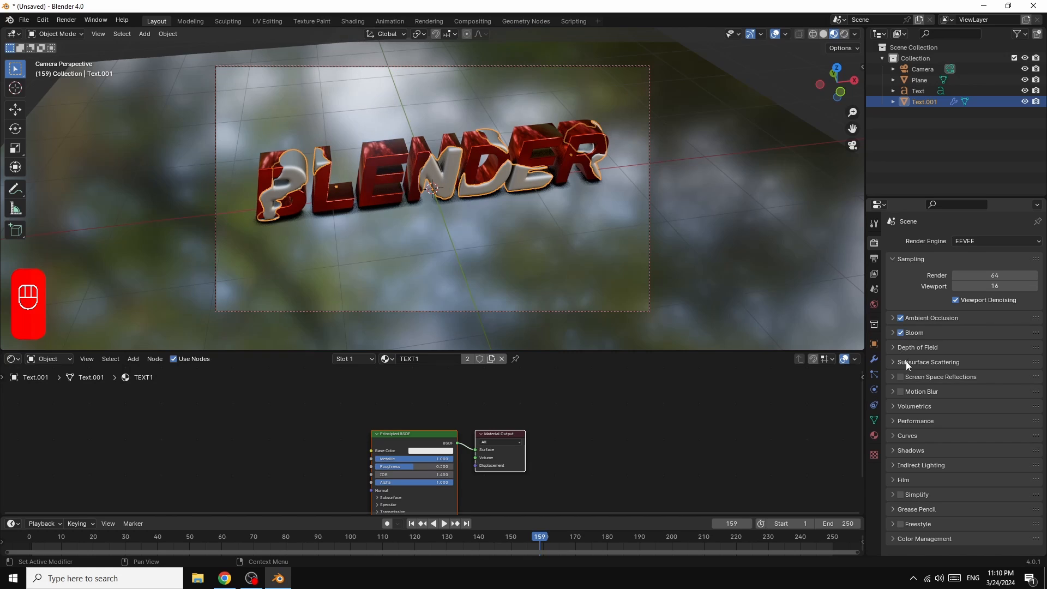
pyautogui.click(901, 377)
pyautogui.click(901, 392)
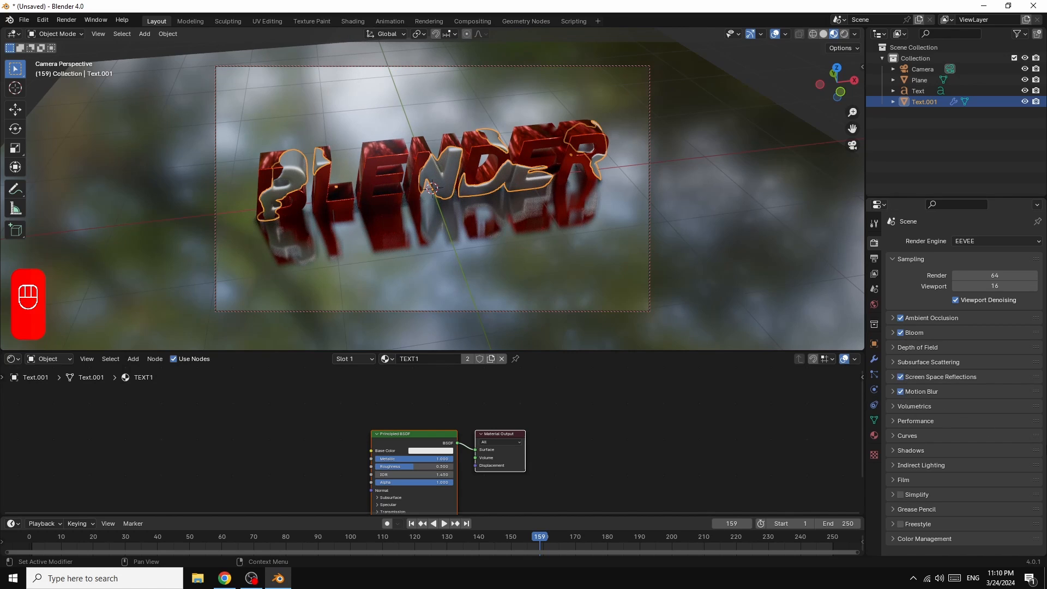
# Step: Set the color management Look to Very High Contrast
pyautogui.click(892, 539)
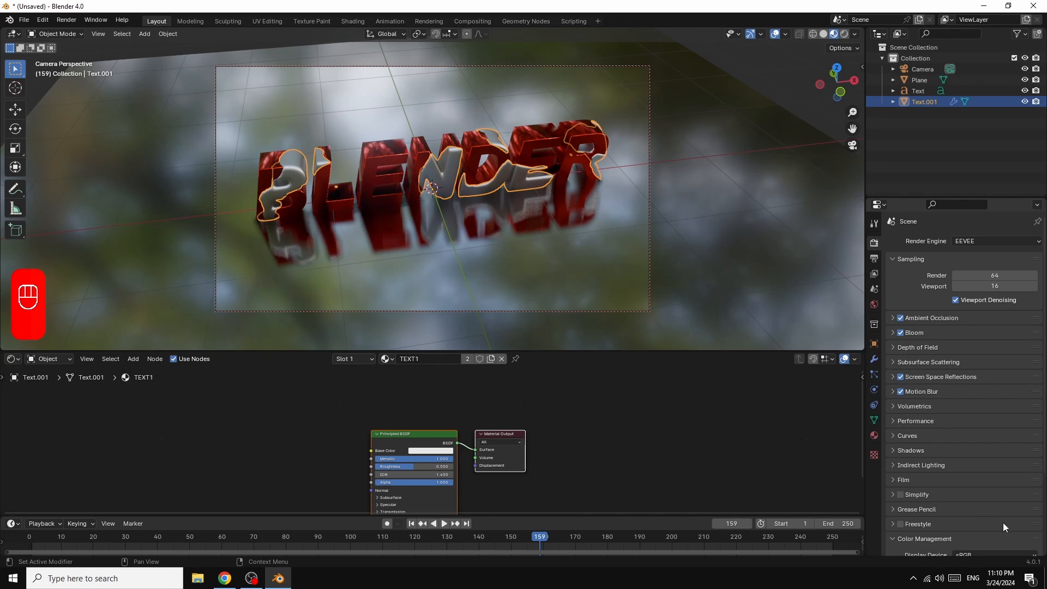
pyautogui.scroll(-3, 1002, 522)
pyautogui.scroll(-2, 1012, 515)
pyautogui.click(975, 478)
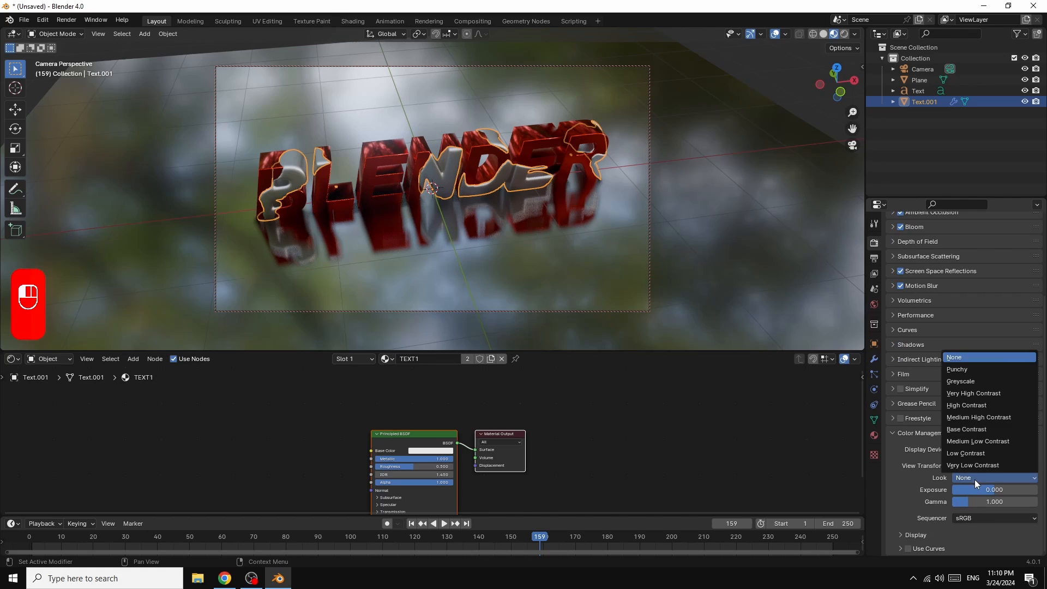
pyautogui.click(966, 394)
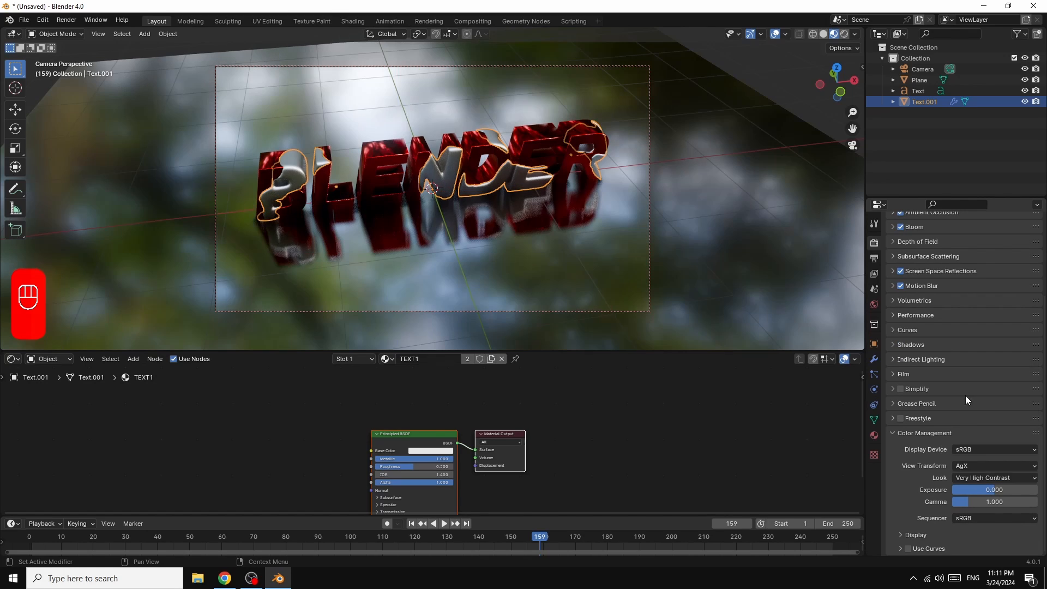
# Step: Switch the render engine to Cycles and set its device to GPU Compute
pyautogui.scroll(10, 927, 283)
pyautogui.click(970, 240)
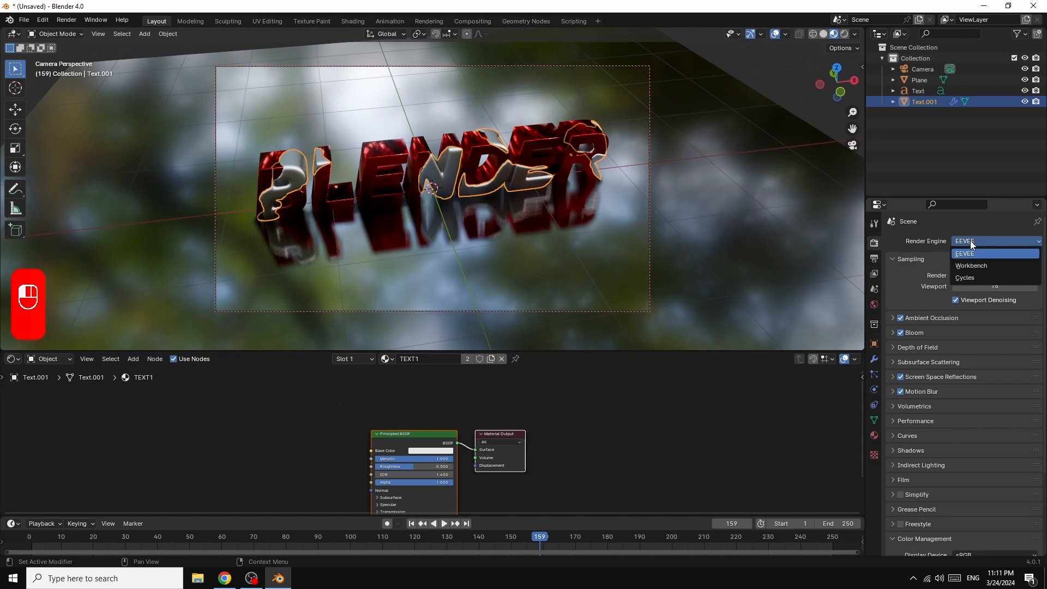
pyautogui.click(973, 266)
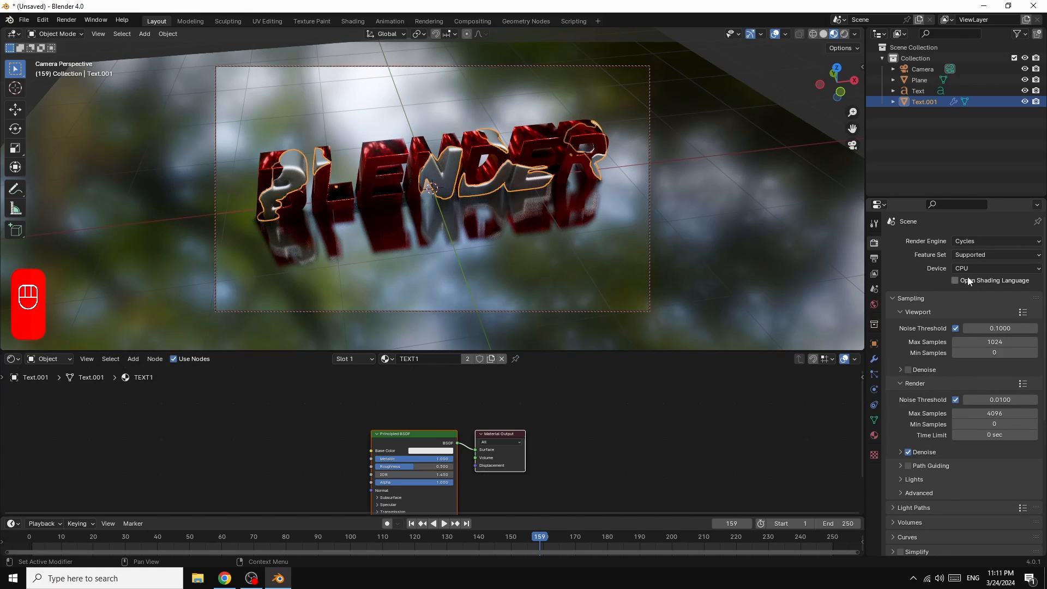
pyautogui.click(966, 265)
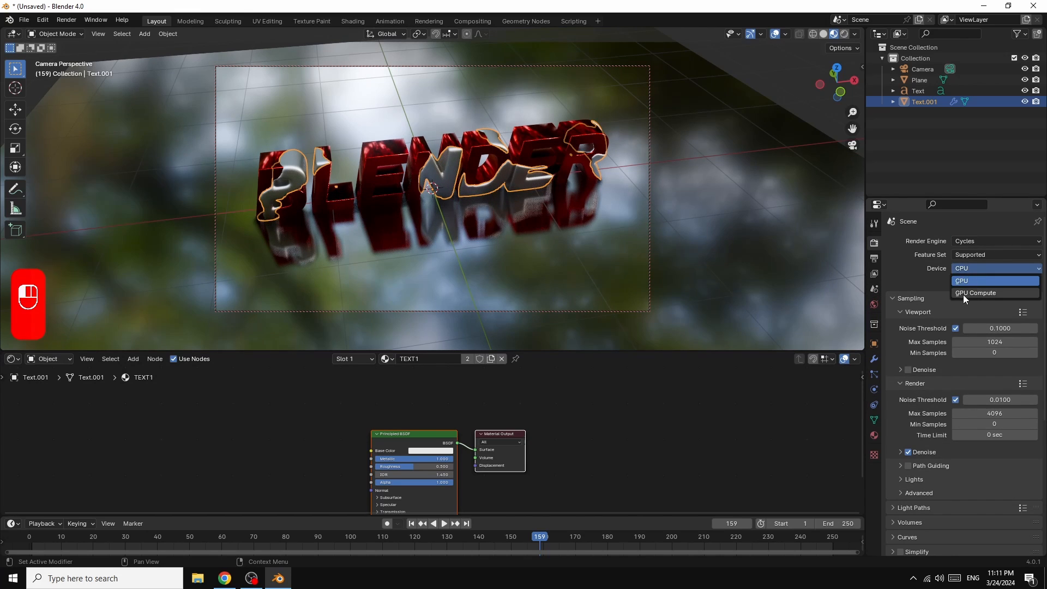
pyautogui.click(963, 295)
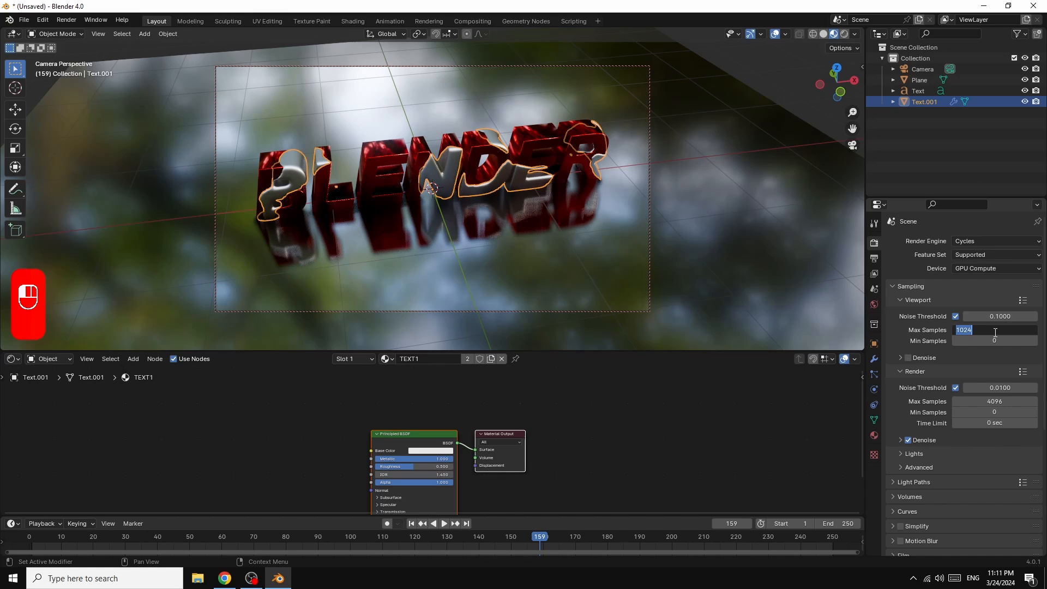
# Step: Set the Max Samples to 32 for the viewport and 100 for the render
pyautogui.write('32')
pyautogui.press('Return')
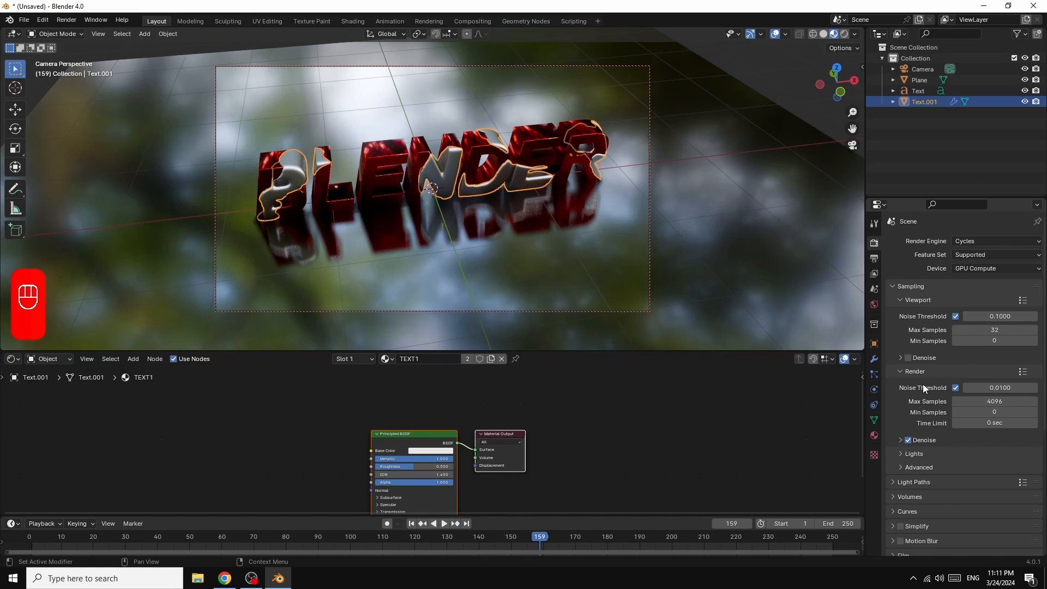
pyautogui.click(996, 403)
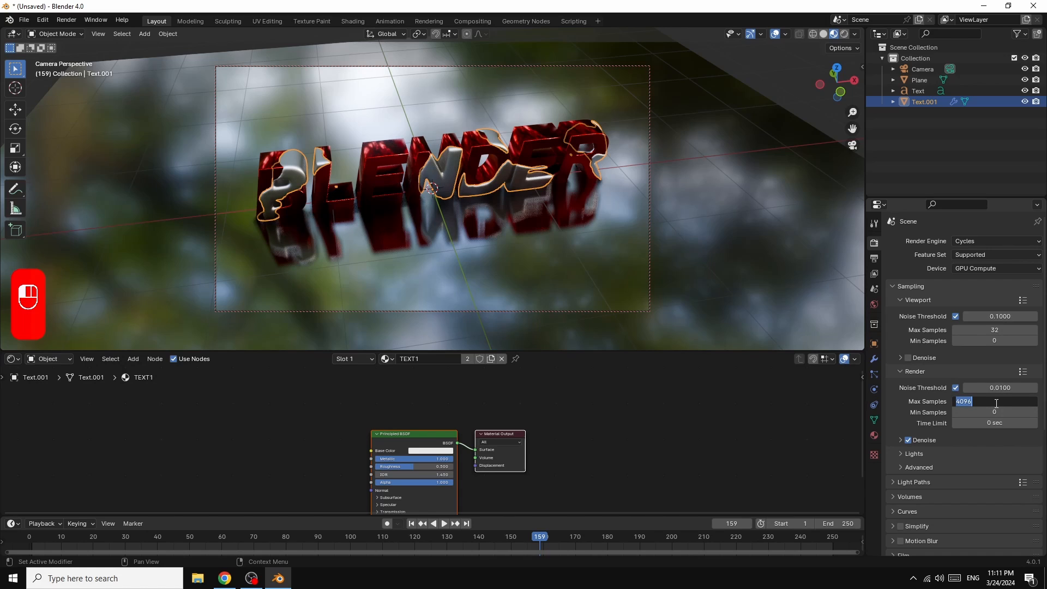
pyautogui.write('100')
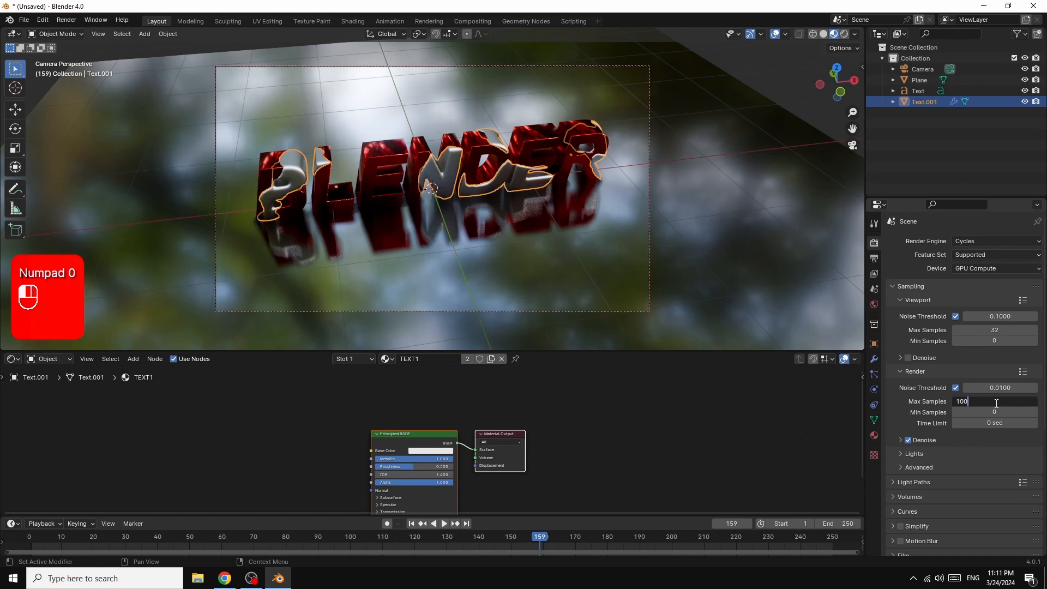
pyautogui.press('Return')
# Step: Set all the Light Paths Max Bounces, from Total through Transparent, to 1
pyautogui.scroll(-3, 1009, 455)
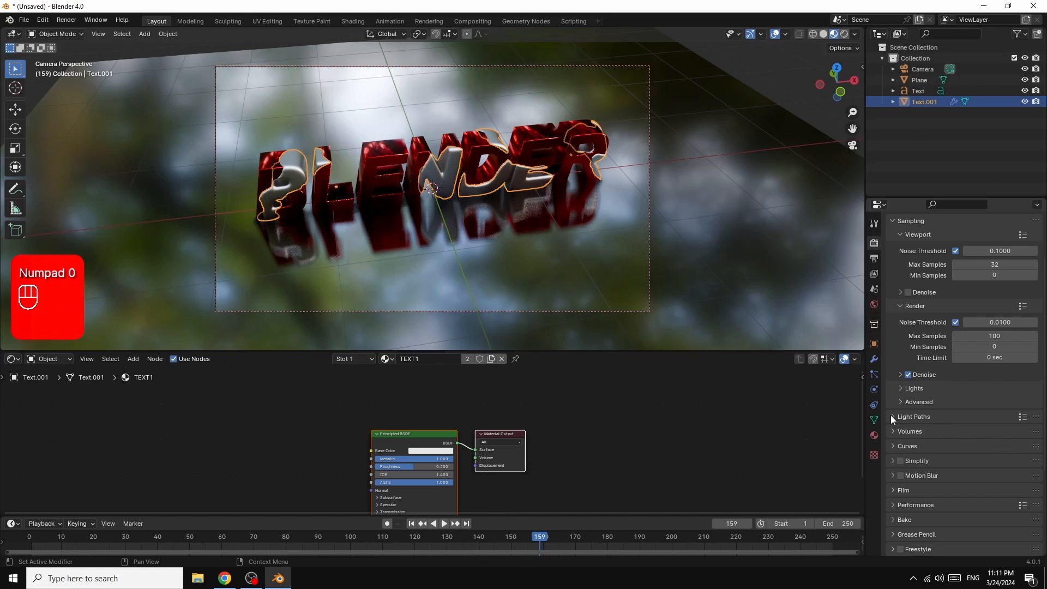
pyautogui.click(892, 416)
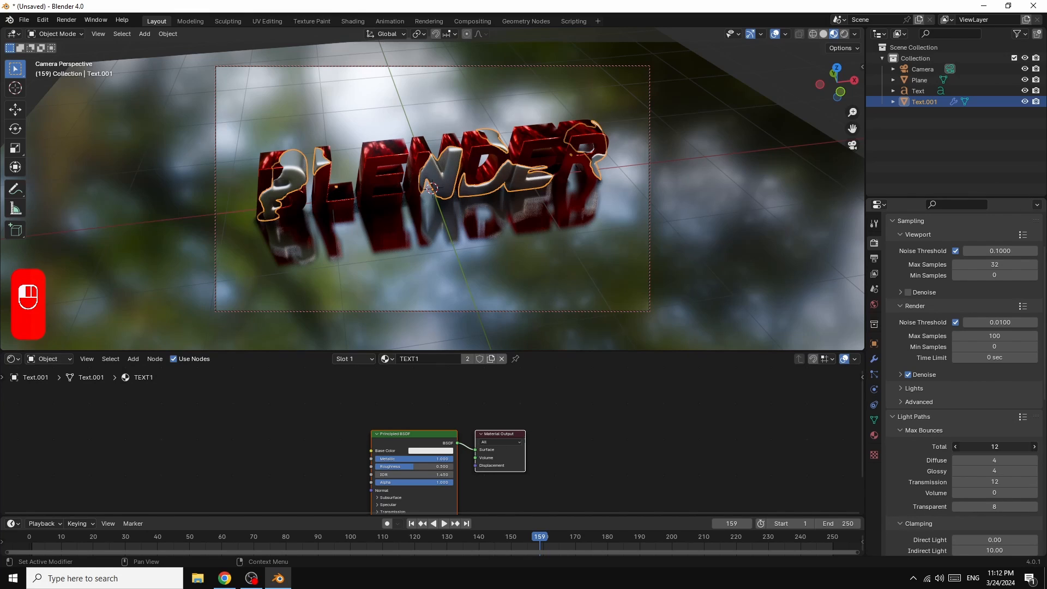
pyautogui.moveTo(998, 447)
pyautogui.mouseDown()
pyautogui.moveTo(997, 507)
pyautogui.moveTo(1002, 448)
pyautogui.mouseUp()
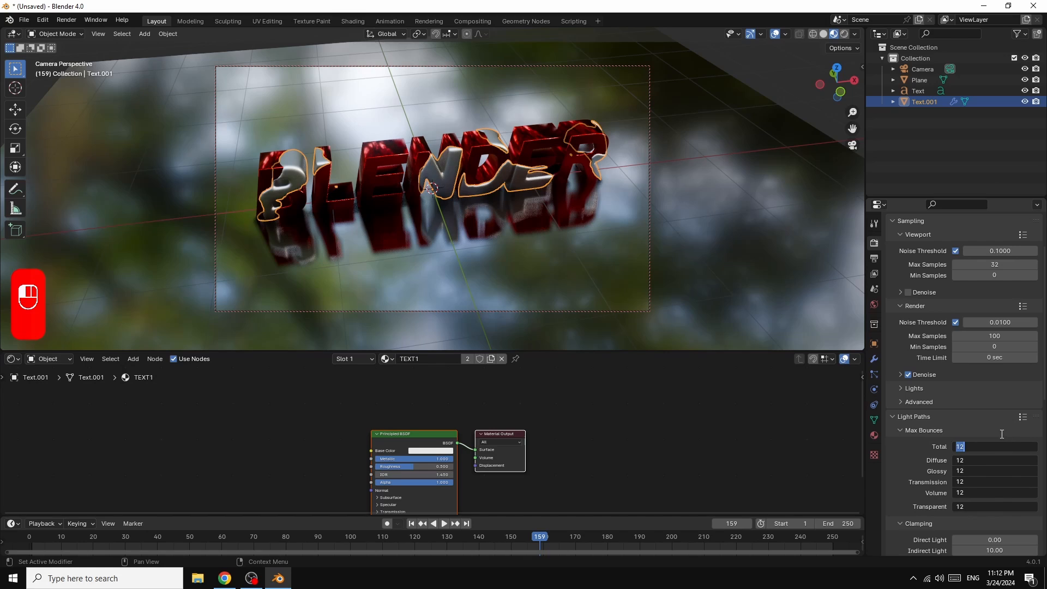
pyautogui.write('1')
pyautogui.click(940, 447)
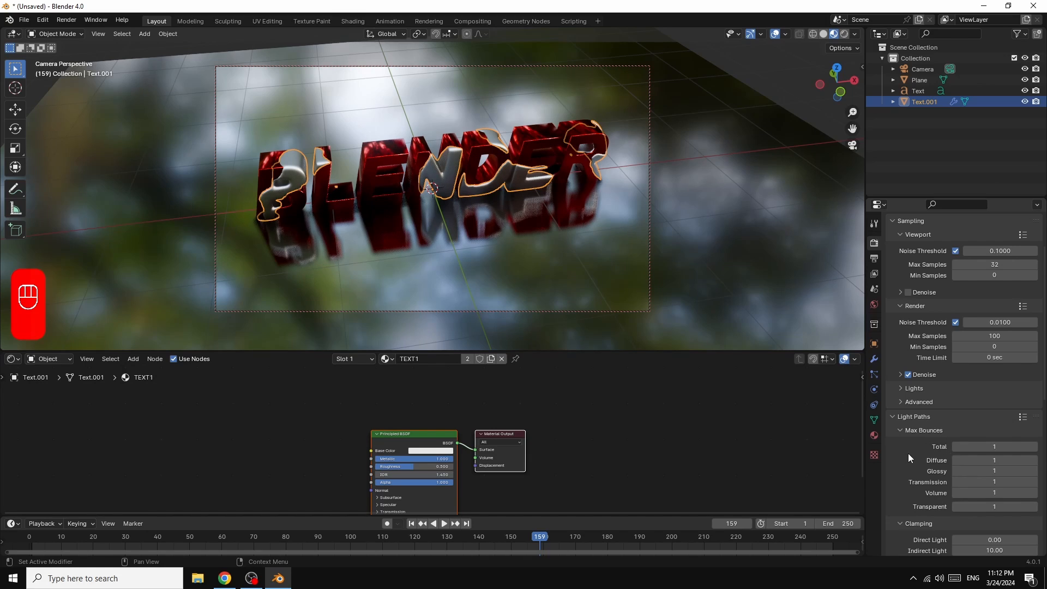
# Step: Disable both Reflective and Refractive caustics in the Light Paths settings
pyautogui.scroll(-5, 910, 452)
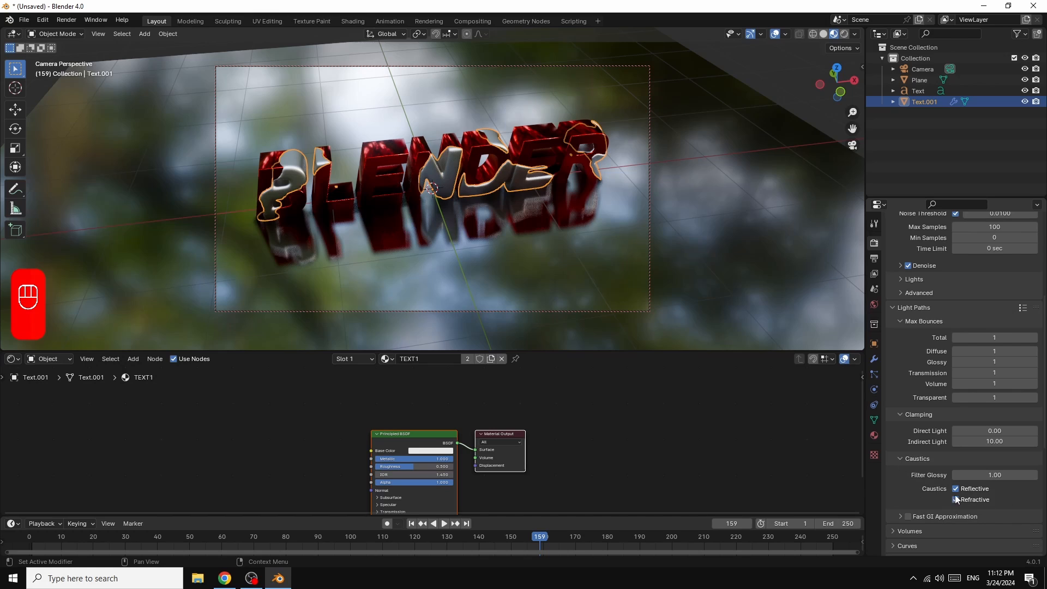
pyautogui.moveTo(955, 488); pyautogui.dragTo(957, 499)
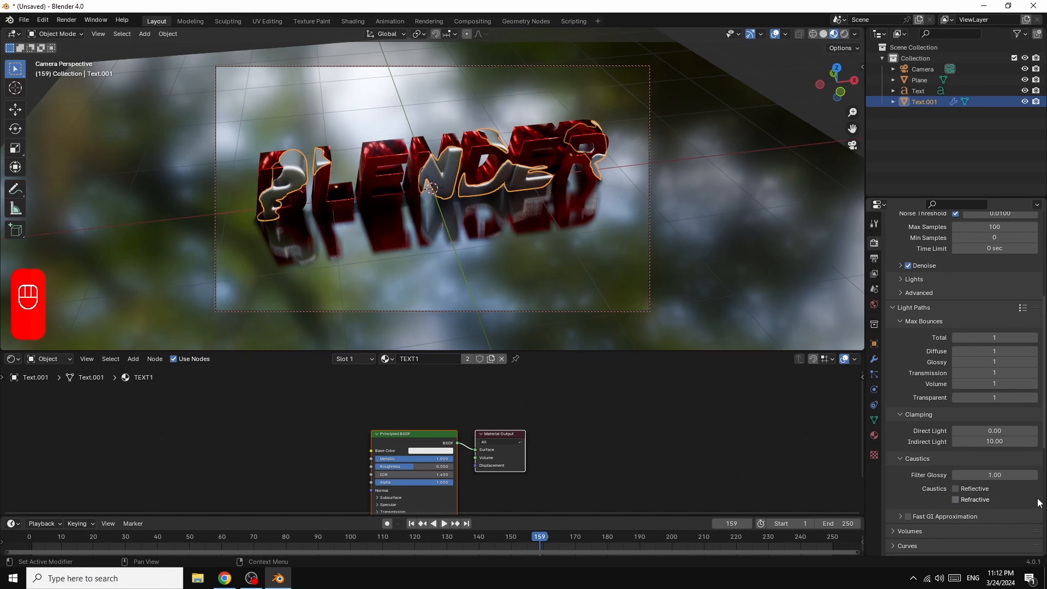
pyautogui.scroll(-3, 1038, 502)
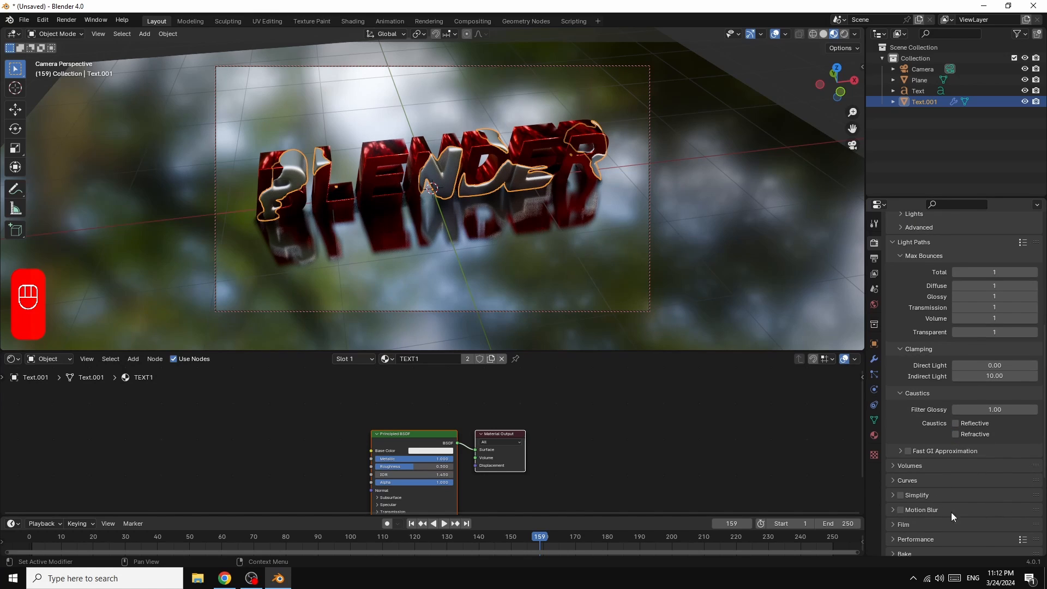
pyautogui.scroll(8, 914, 531)
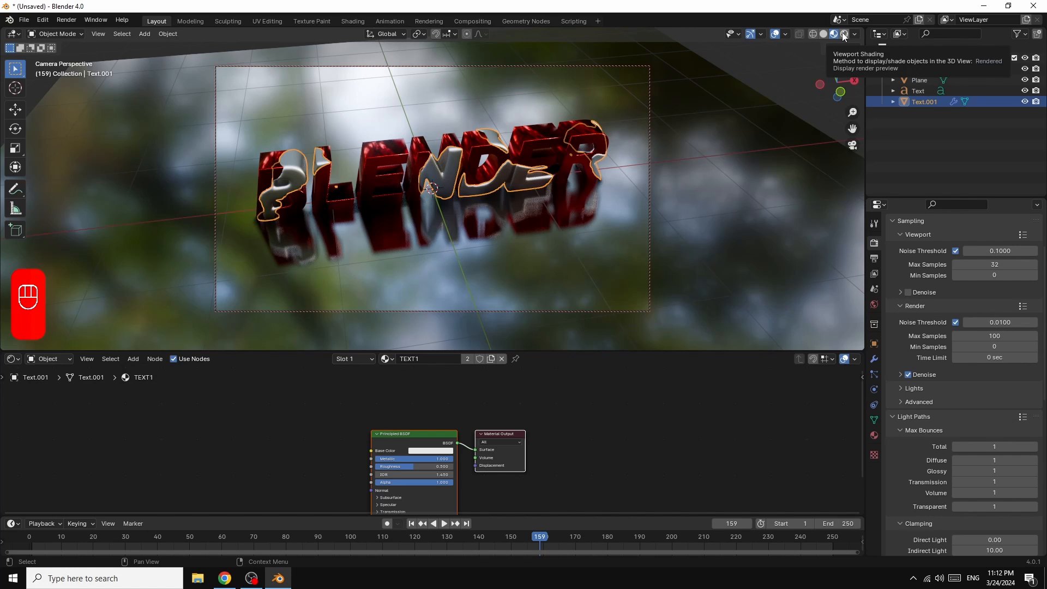
# Step: Switch the viewport to Rendered shading and orbit the camera slightly around the text
pyautogui.click(843, 35)
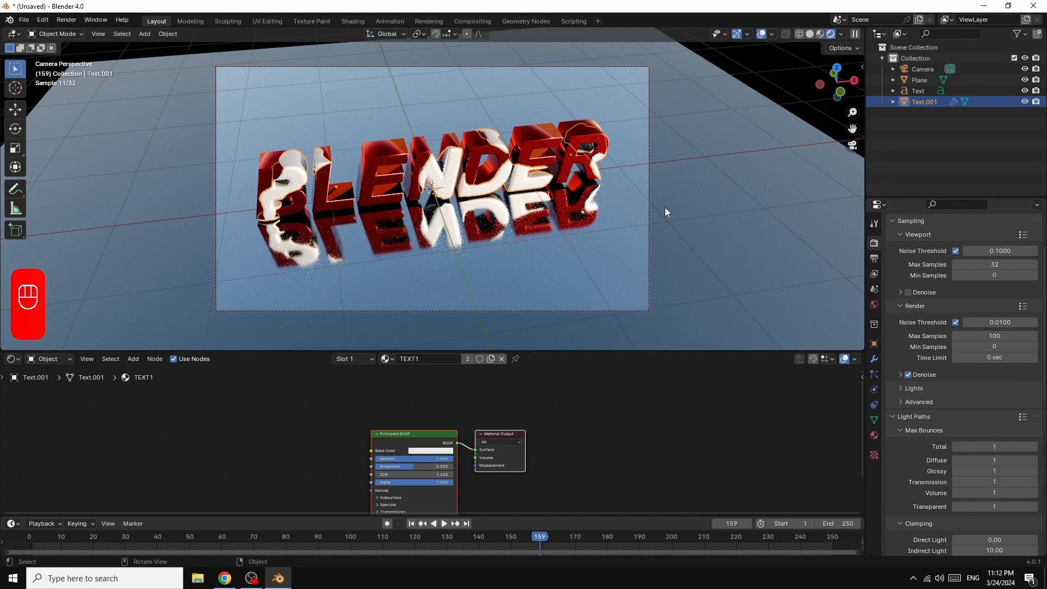
pyautogui.moveTo(841, 80)
pyautogui.mouseDown()
pyautogui.moveTo(841, 68)
pyautogui.moveTo(848, 83)
pyautogui.mouseUp()
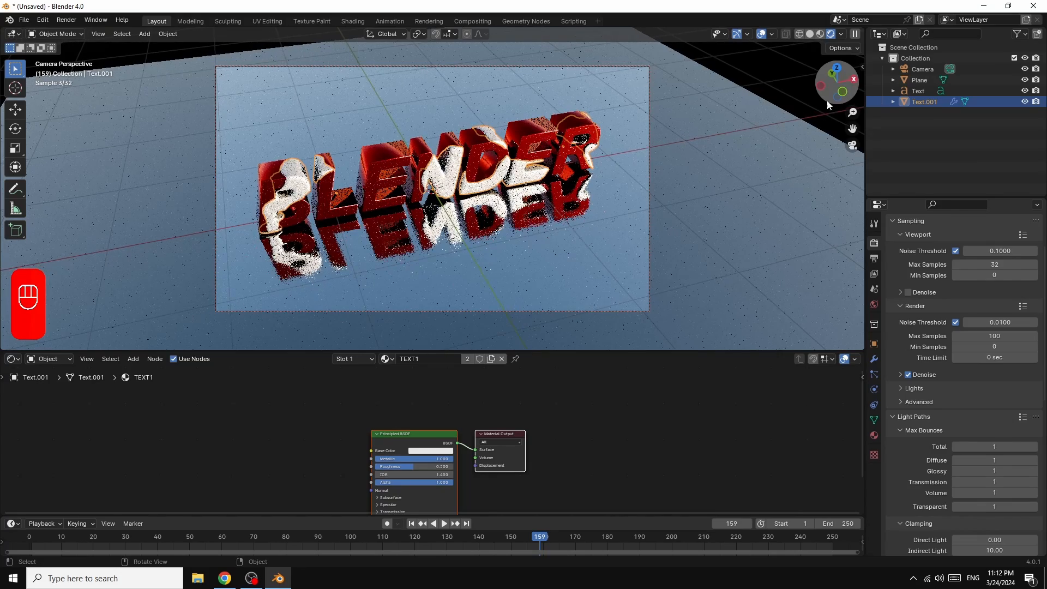
pyautogui.scroll(2, 778, 186)
pyautogui.scroll(-2, 778, 185)
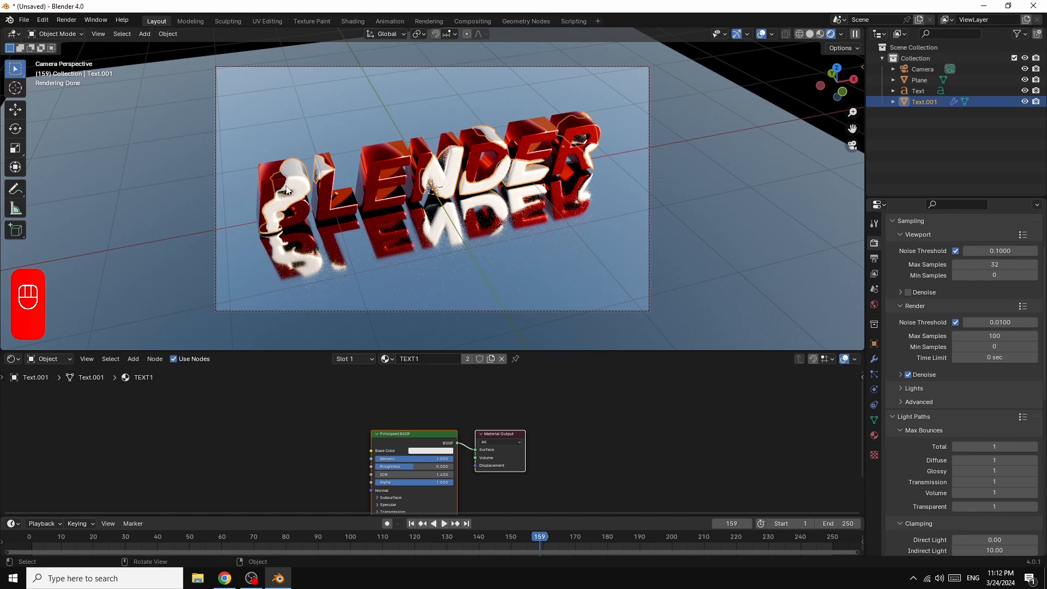
# Step: Scale both text objects by 1.555 in X and Y and 2.215 in Z, and pull the camera back to frame them
pyautogui.keyDown('shift'); pyautogui.click(268, 165); pyautogui.keyUp('shift')
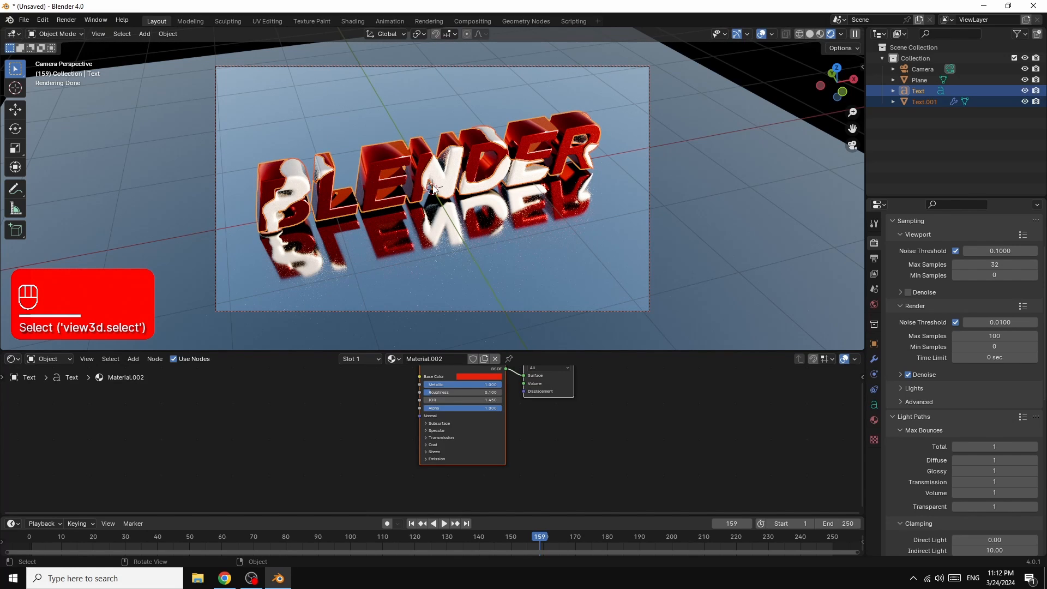
pyautogui.press('s')
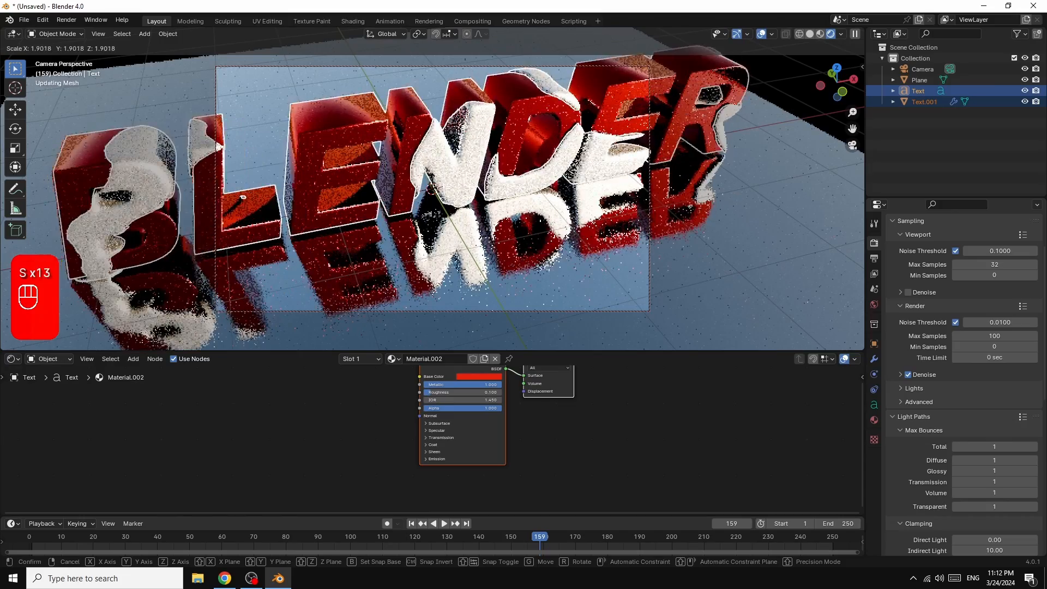
pyautogui.click(440, 180)
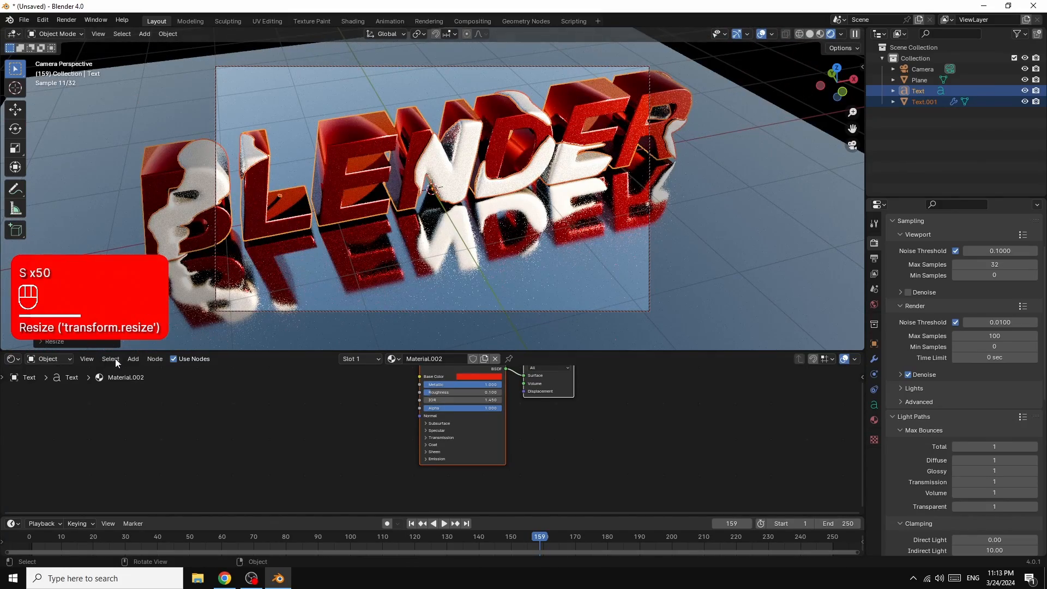
pyautogui.click(72, 342)
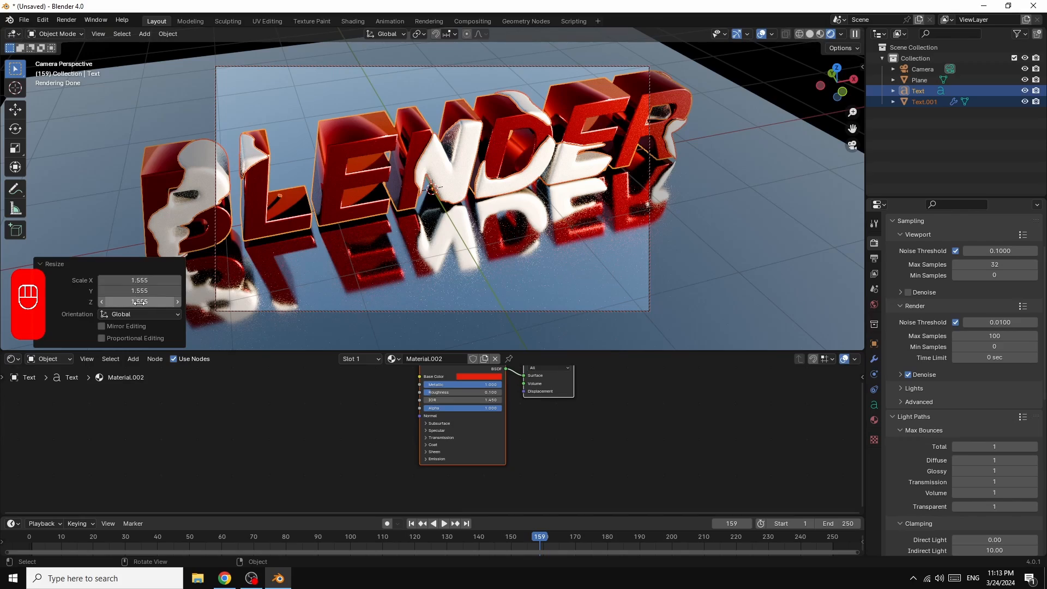
pyautogui.moveTo(140, 303); pyautogui.dragTo(315, 302)
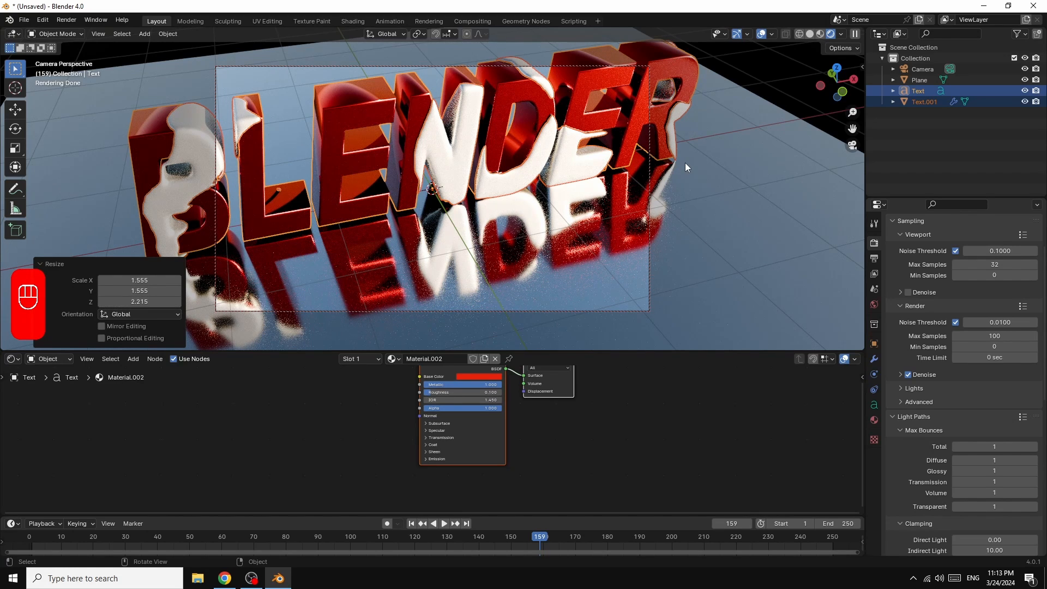
pyautogui.scroll(-3, 685, 162)
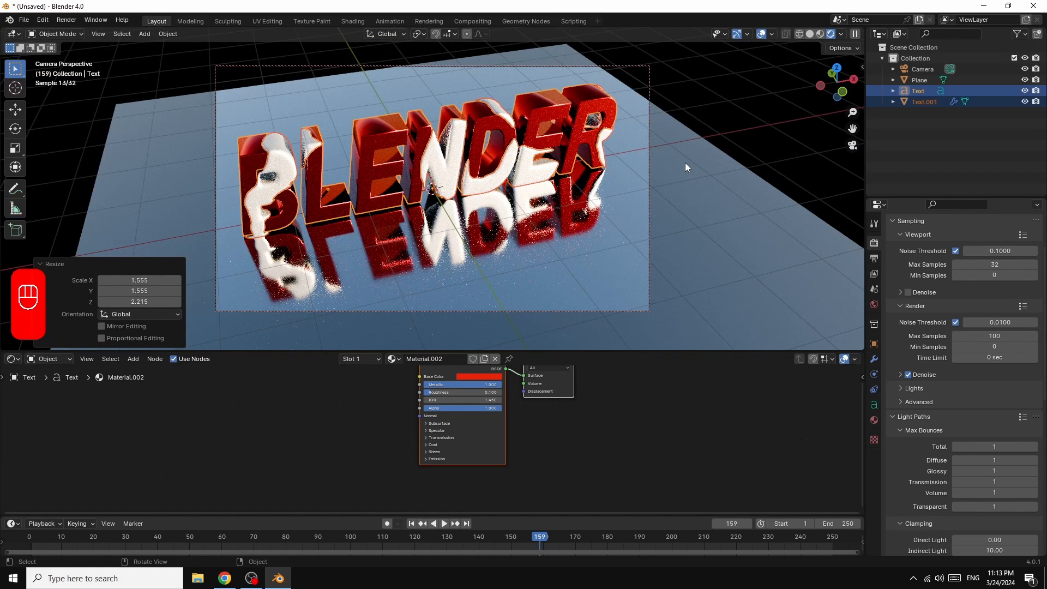
# Step: Scale up the floor plane so it extends well beyond the camera frame
pyautogui.click(691, 183)
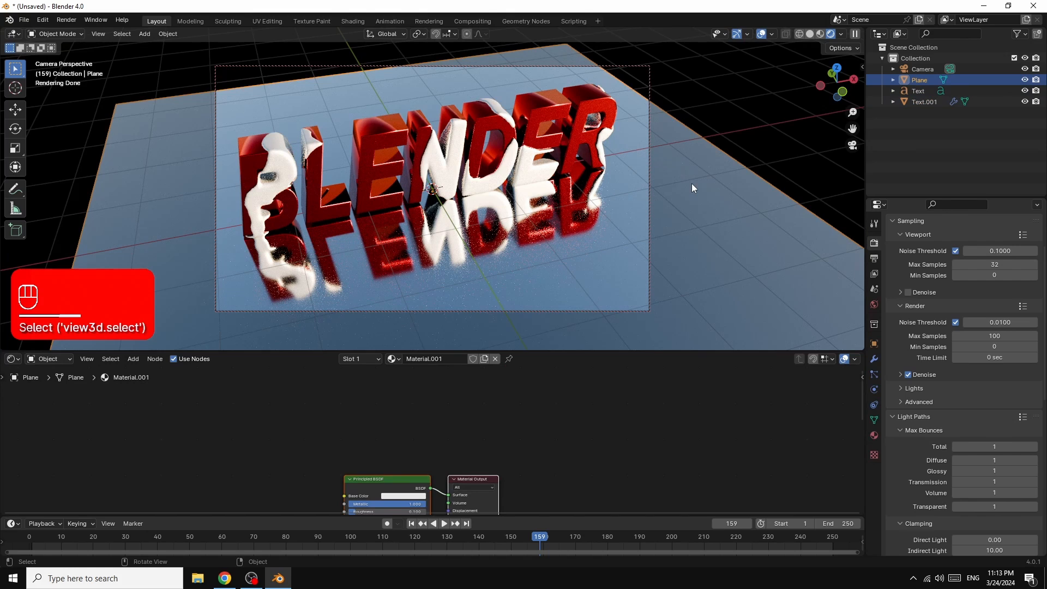
pyautogui.press('s')
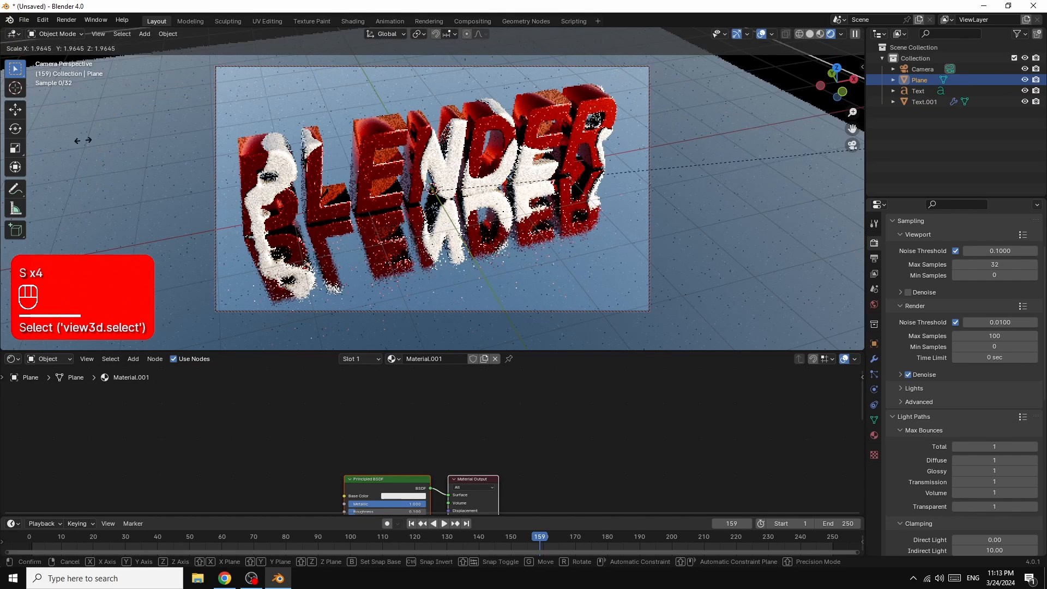
pyautogui.click(116, 299)
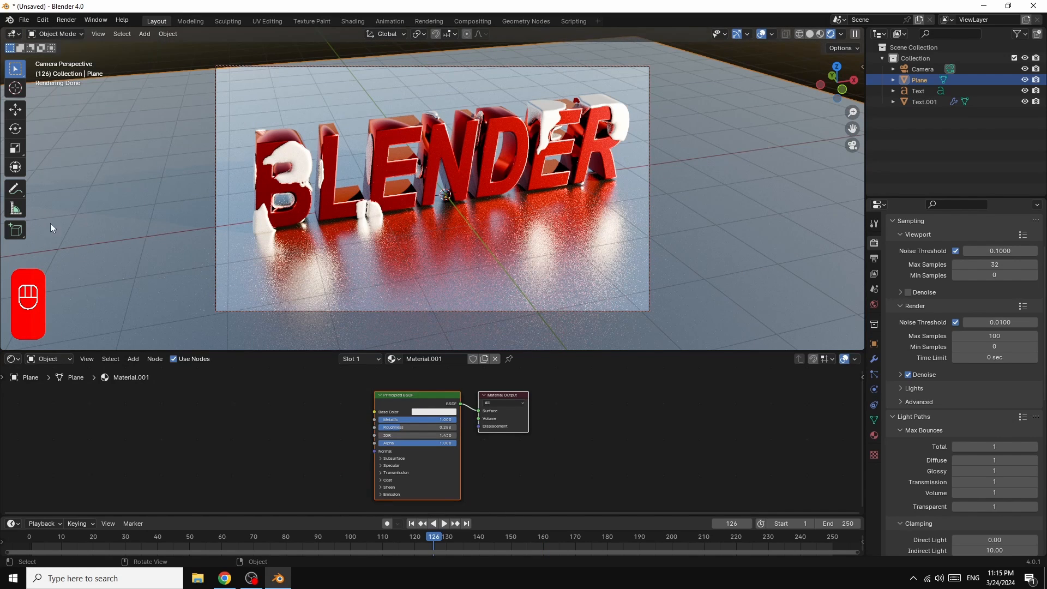
# Step: Enable Render Region and Crop to Render Region in the output format settings
pyautogui.click(874, 260)
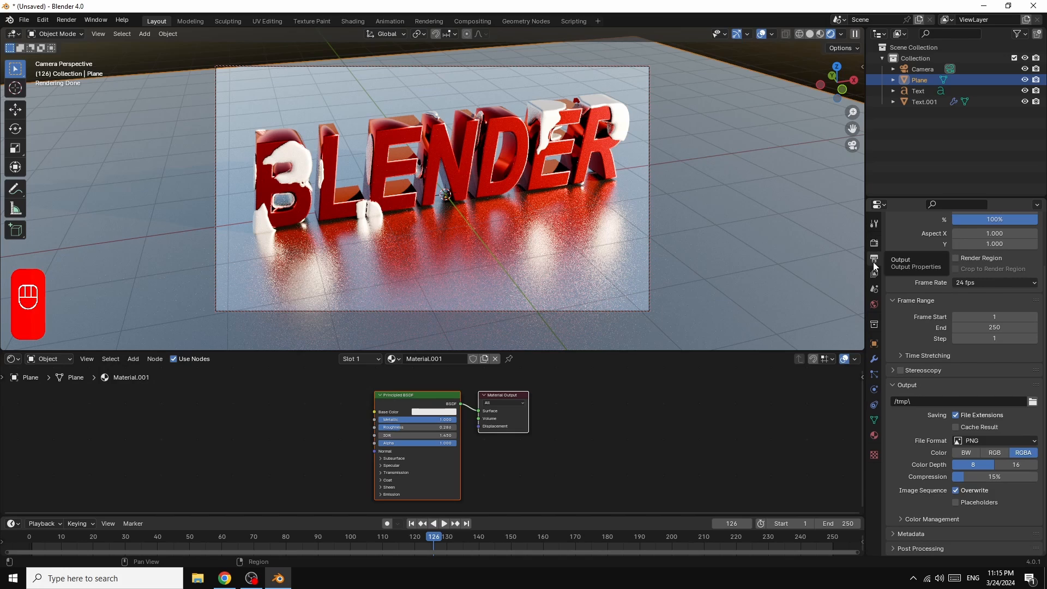
pyautogui.scroll(3, 960, 265)
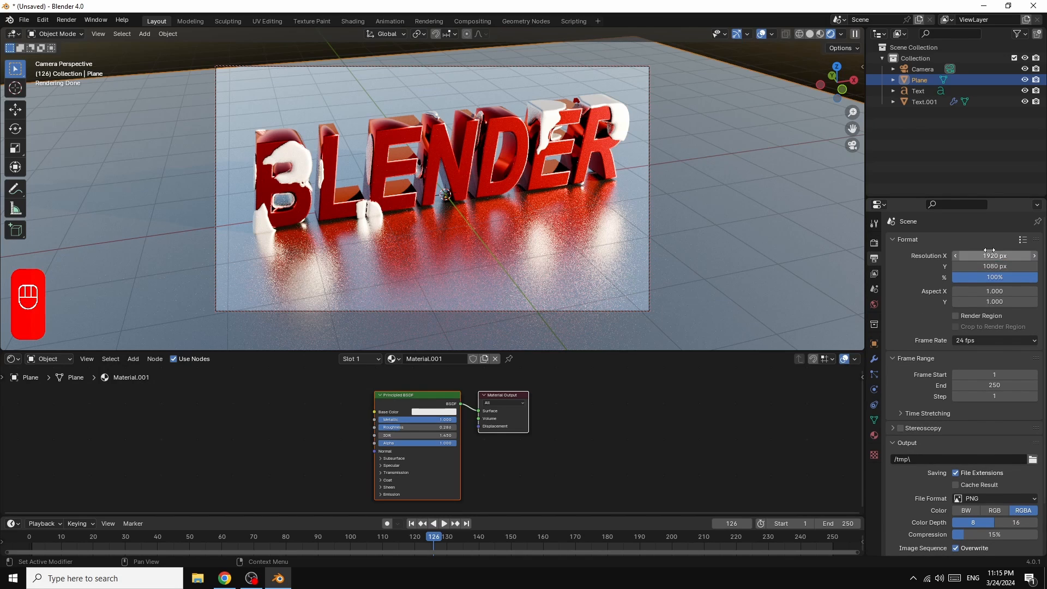
pyautogui.click(956, 317)
pyautogui.click(955, 327)
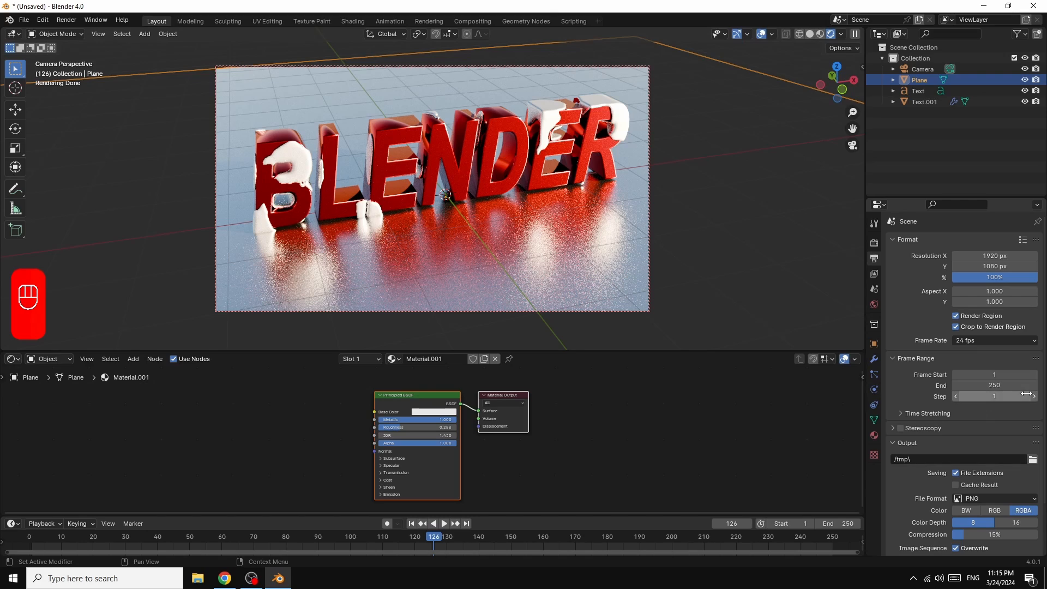
# Step: Set the output file format to FFmpeg Video with an MPEG-4 container
pyautogui.scroll(-2, 1029, 403)
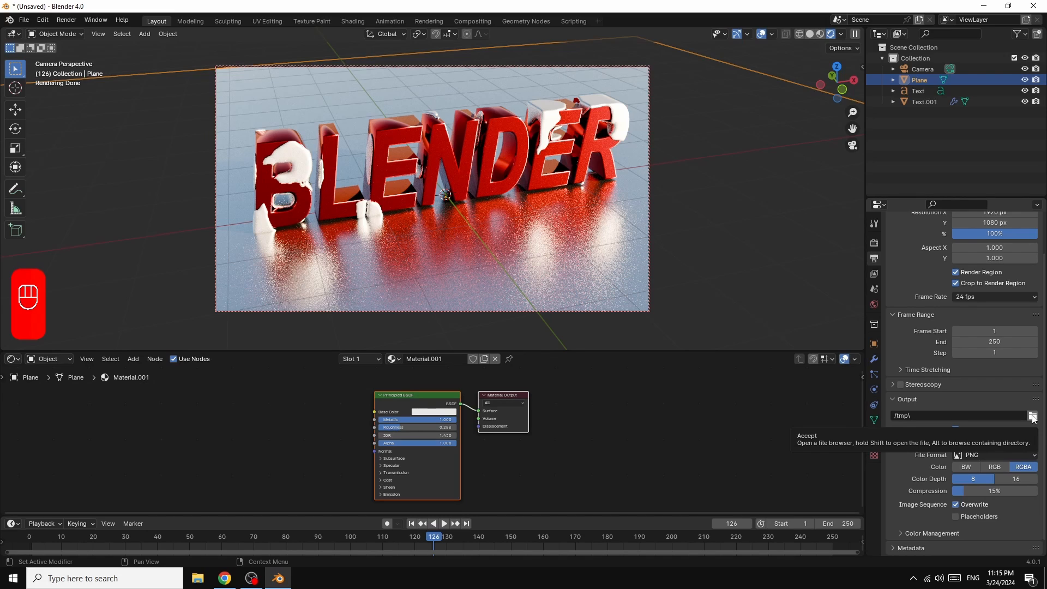
pyautogui.click(991, 454)
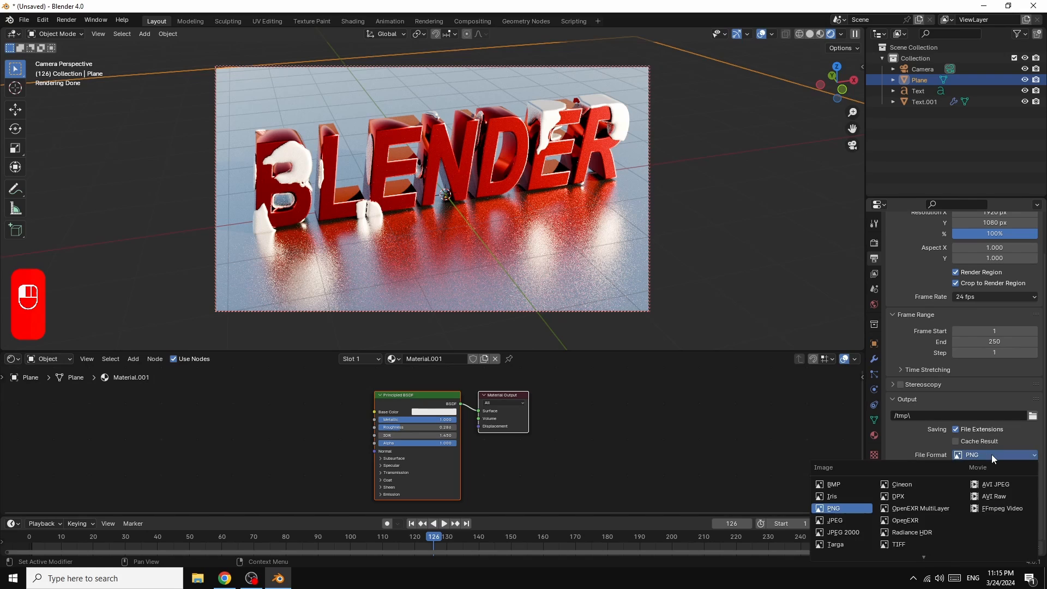
pyautogui.click(990, 509)
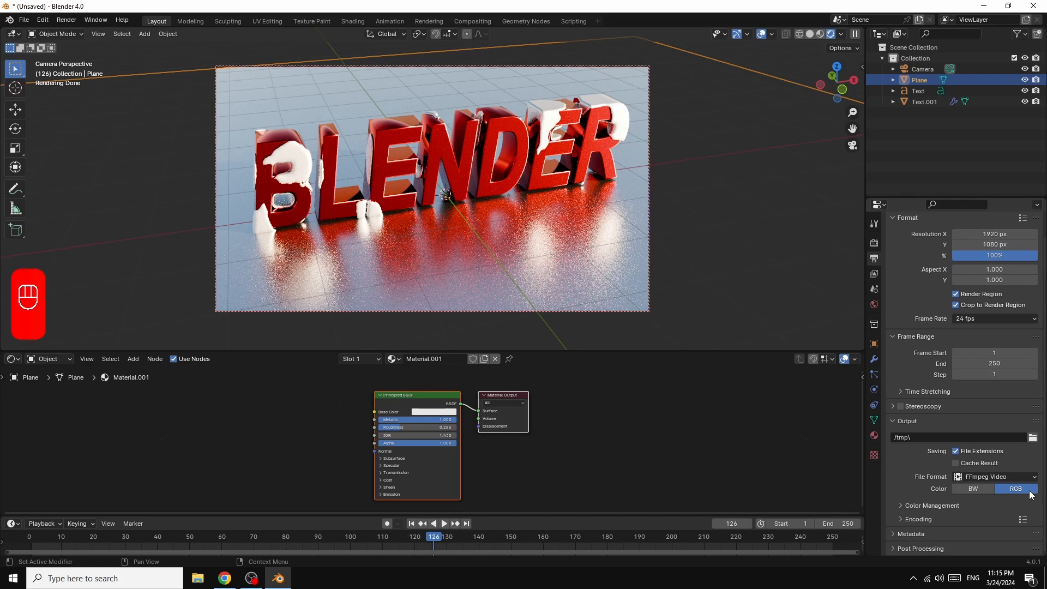
pyautogui.click(898, 519)
pyautogui.scroll(-3, 1000, 508)
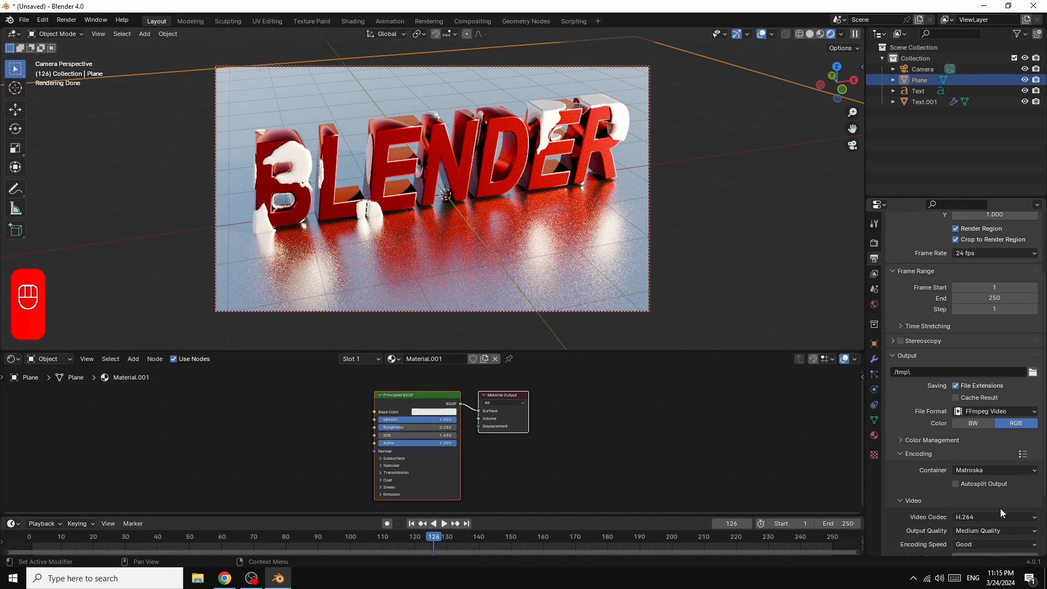
pyautogui.click(975, 470)
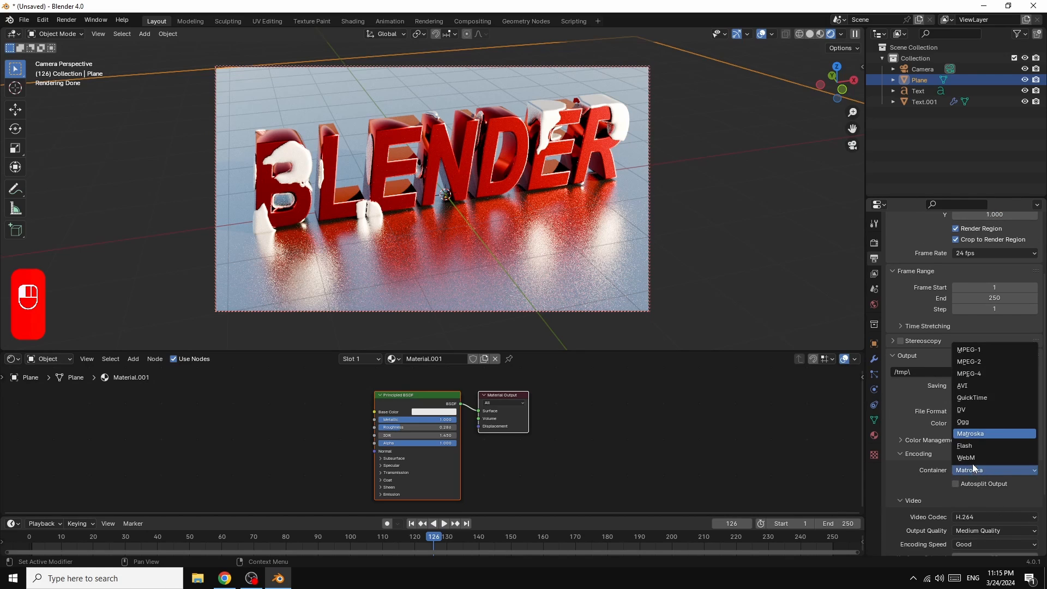
pyautogui.click(970, 376)
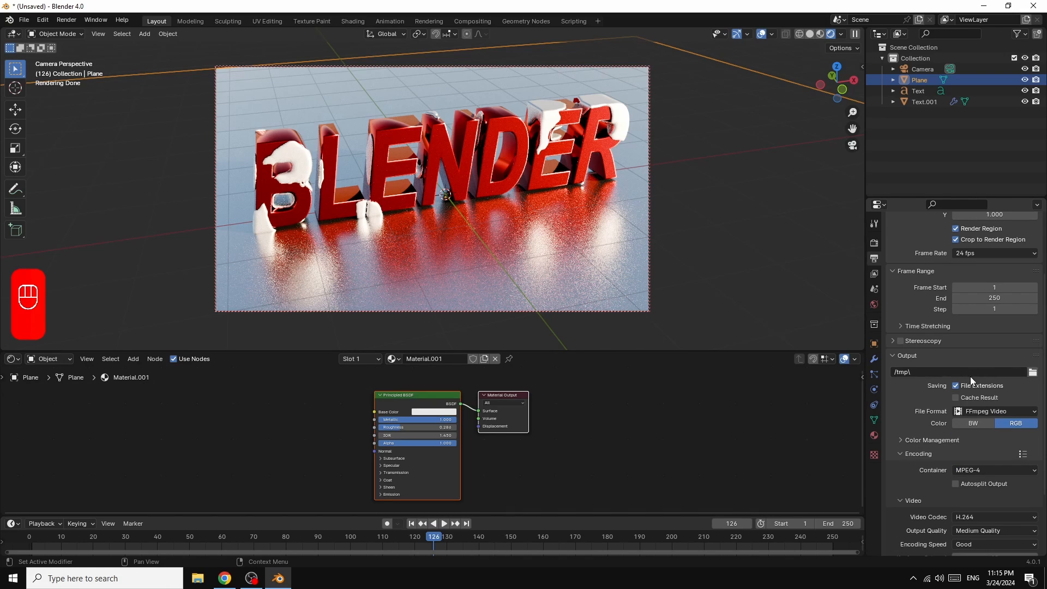
# Step: Set the video encoding's Output Quality to High Quality
pyautogui.scroll(-3, 939, 502)
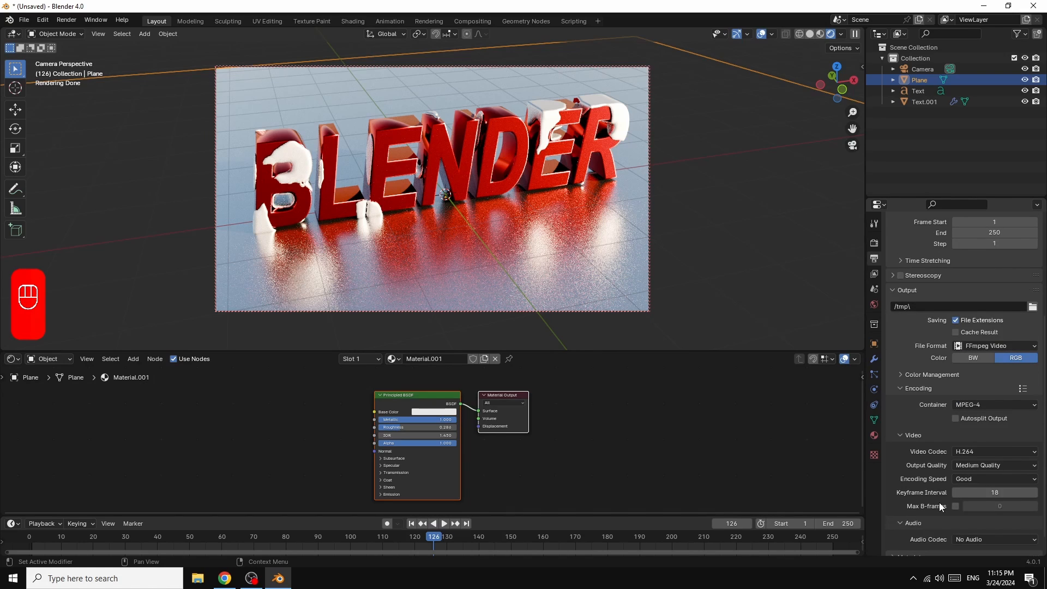
pyautogui.click(985, 466)
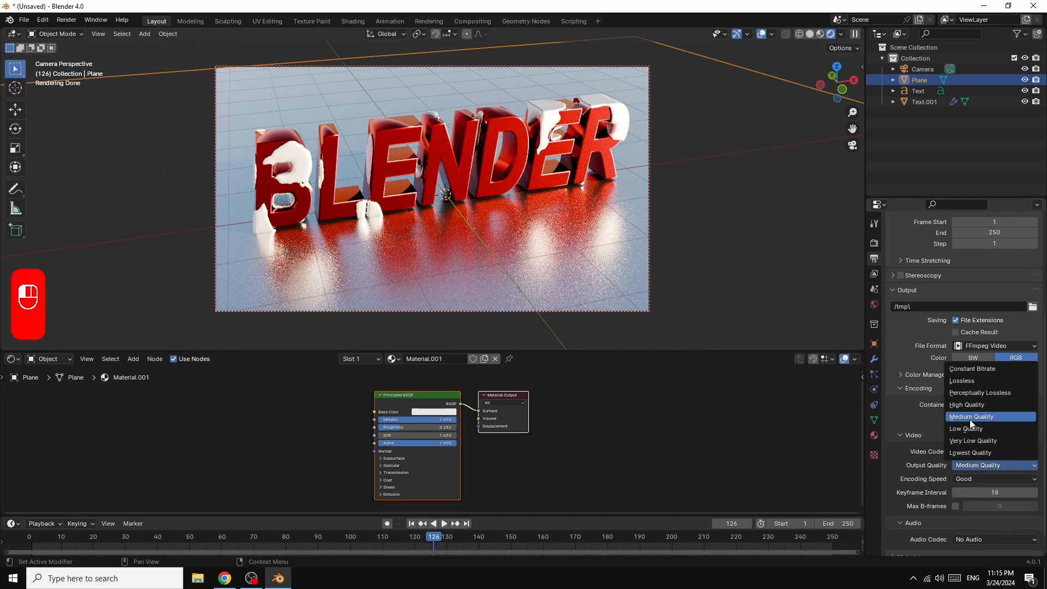
pyautogui.click(960, 405)
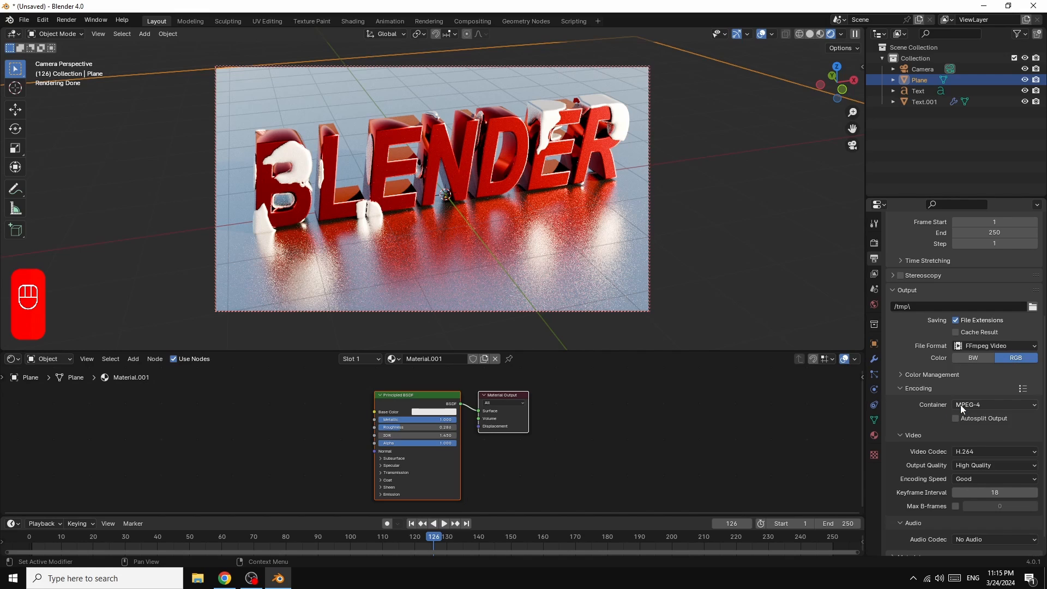
# Step: Orbit the camera to view the text from a slightly higher angle
pyautogui.click(64, 21)
pyautogui.moveTo(839, 82); pyautogui.dragTo(860, 87)
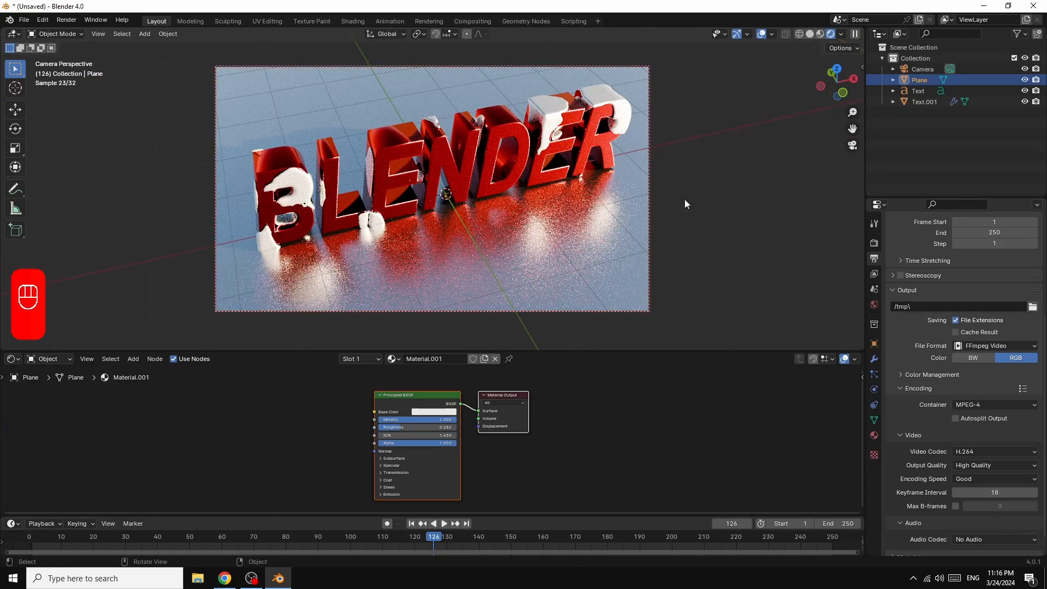